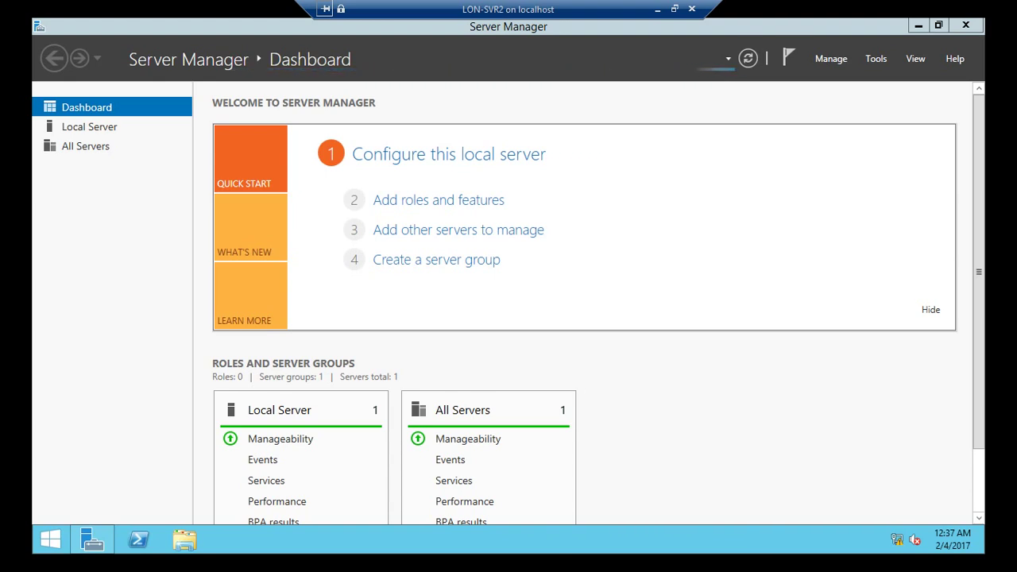
- Start the Add Roles and Features wizard for a role-based installation on LON-SVR2
{"action": "left_click", "coordinate": [439, 201]}
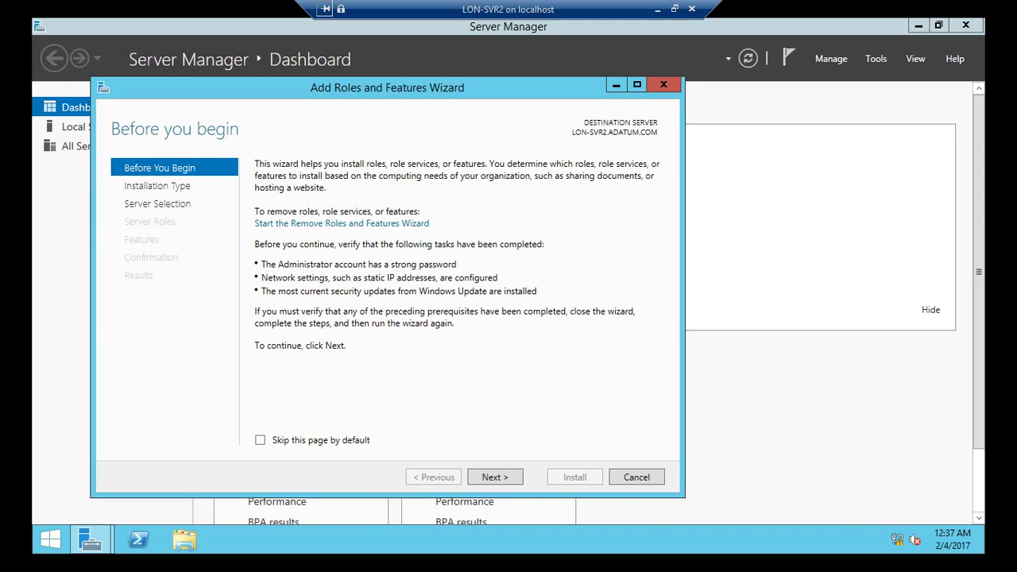
{"action": "left_click_drag", "start_coordinate": [494, 86], "coordinate": [595, 64]}
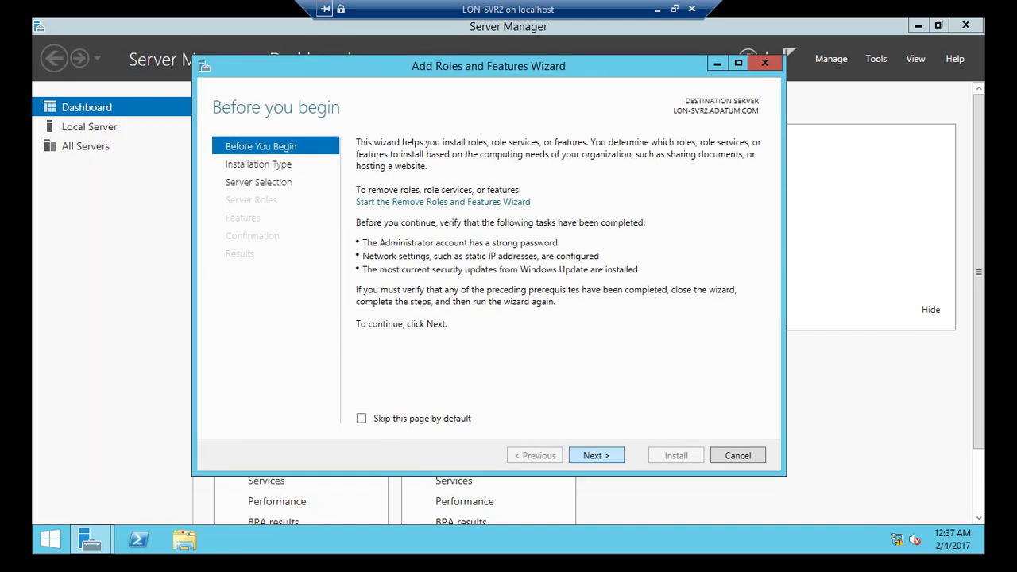
{"action": "key", "text": "Return"}
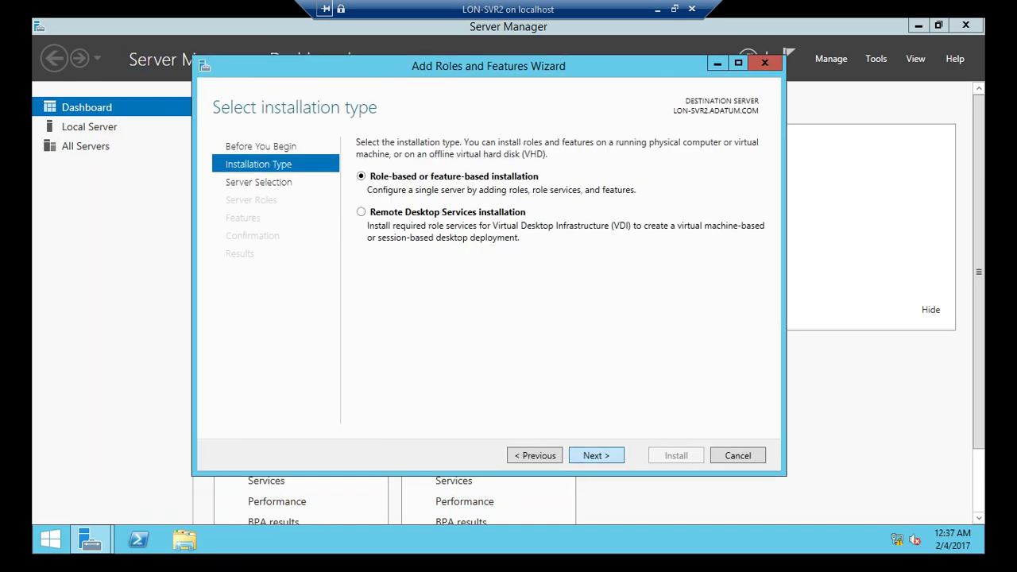
{"action": "key", "text": "Return"}
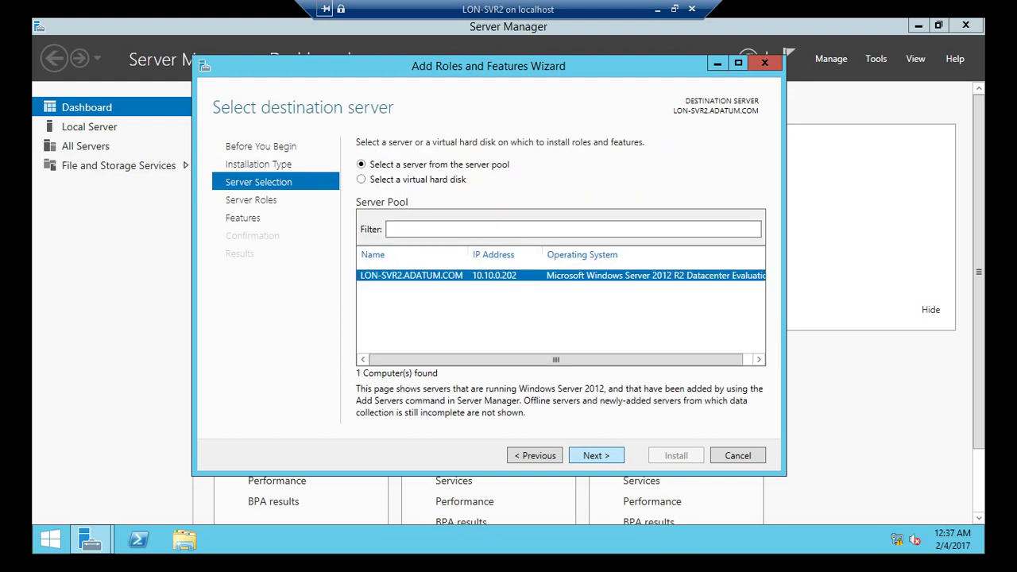
{"action": "key", "text": "Return"}
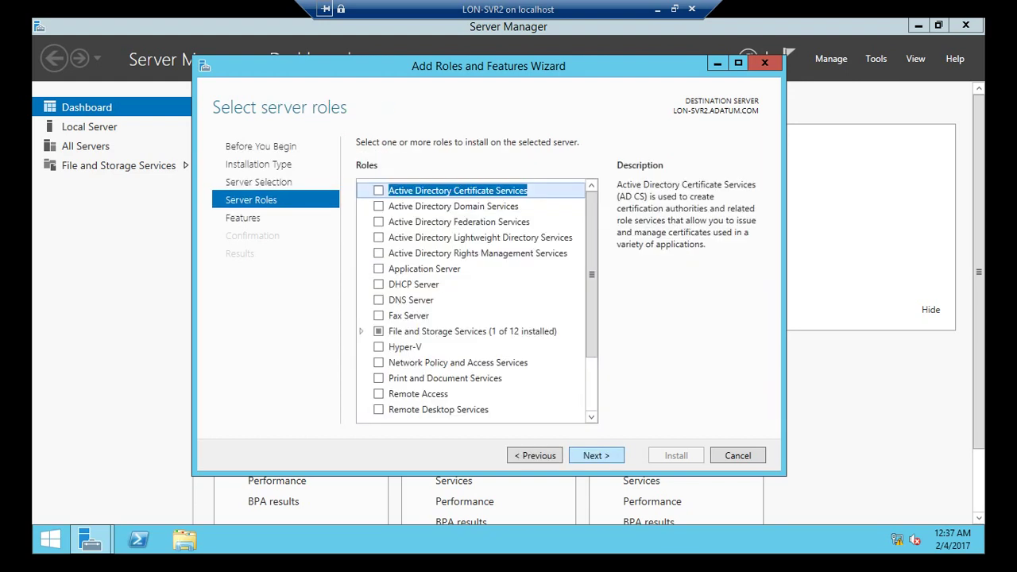
- Select Active Directory Domain Services with its required features and allow automatic restart
{"action": "left_click", "coordinate": [379, 206]}
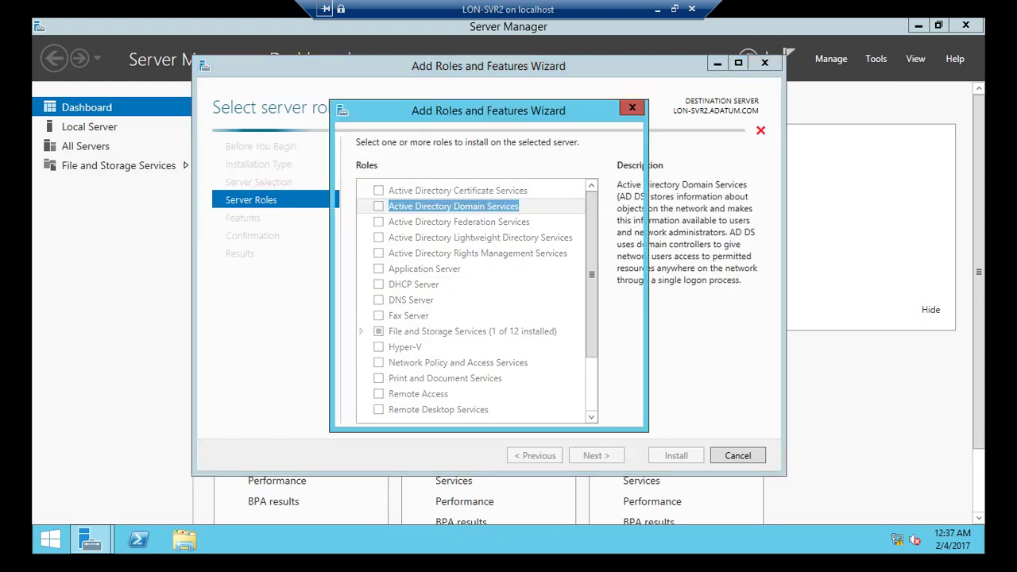
{"action": "left_click", "coordinate": [536, 394]}
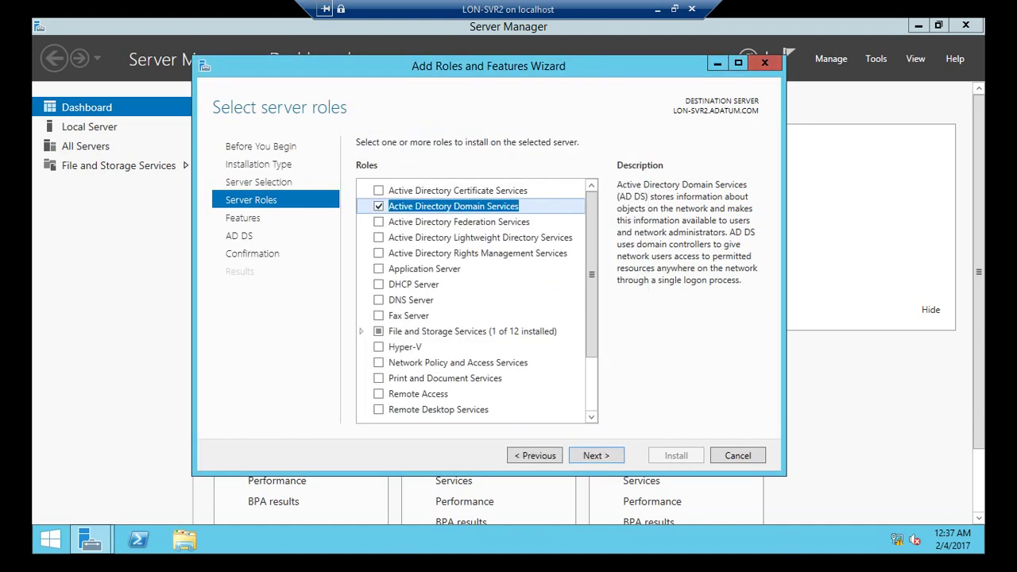
{"action": "left_click", "coordinate": [596, 455]}
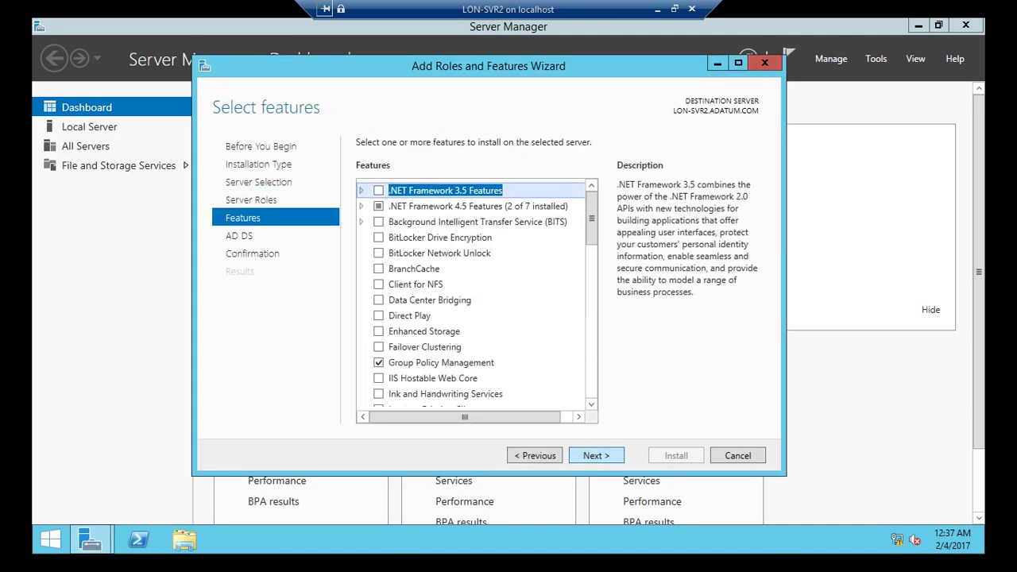
{"action": "left_click", "coordinate": [596, 455]}
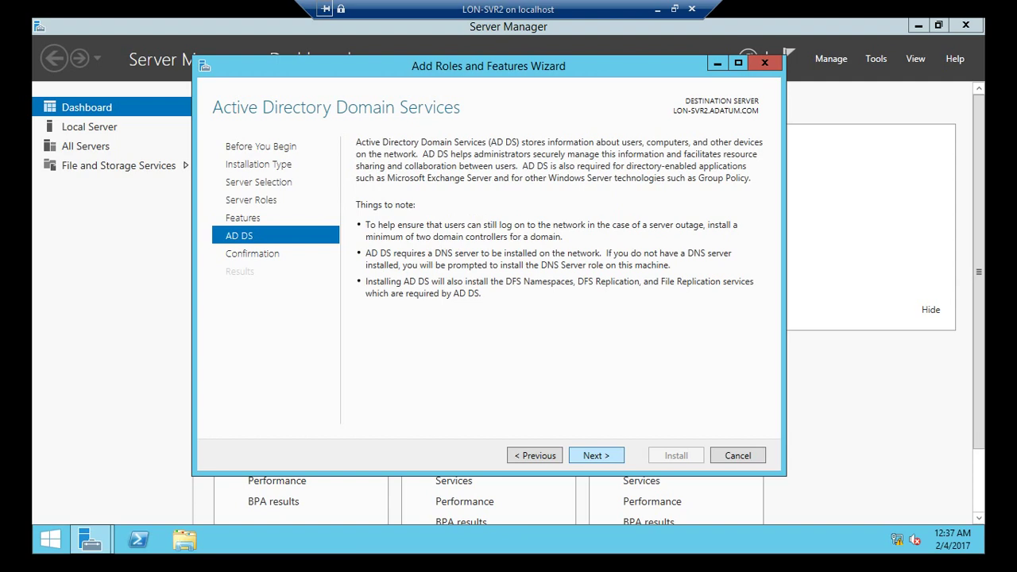
{"action": "left_click", "coordinate": [596, 455]}
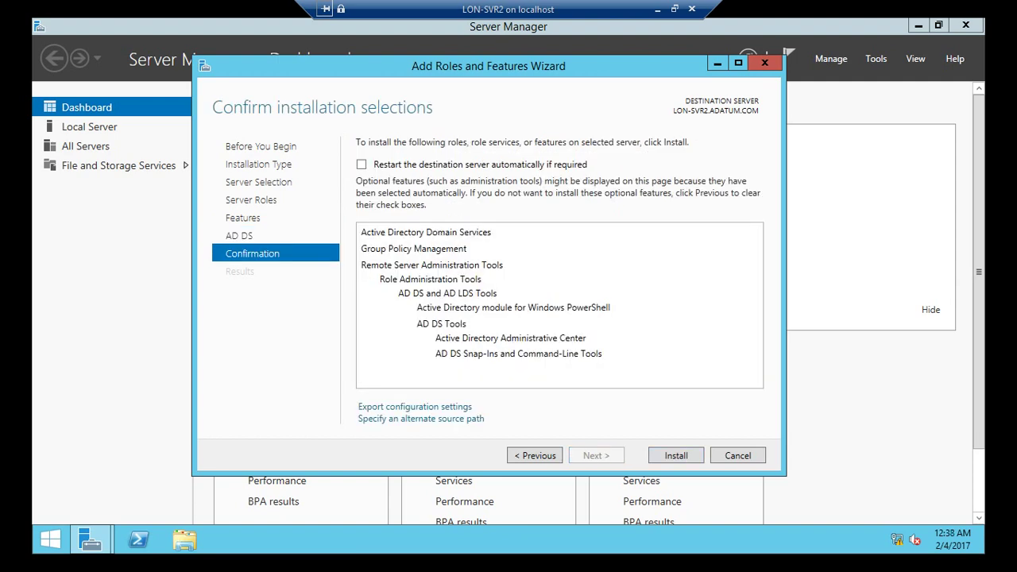
{"action": "left_click", "coordinate": [362, 164]}
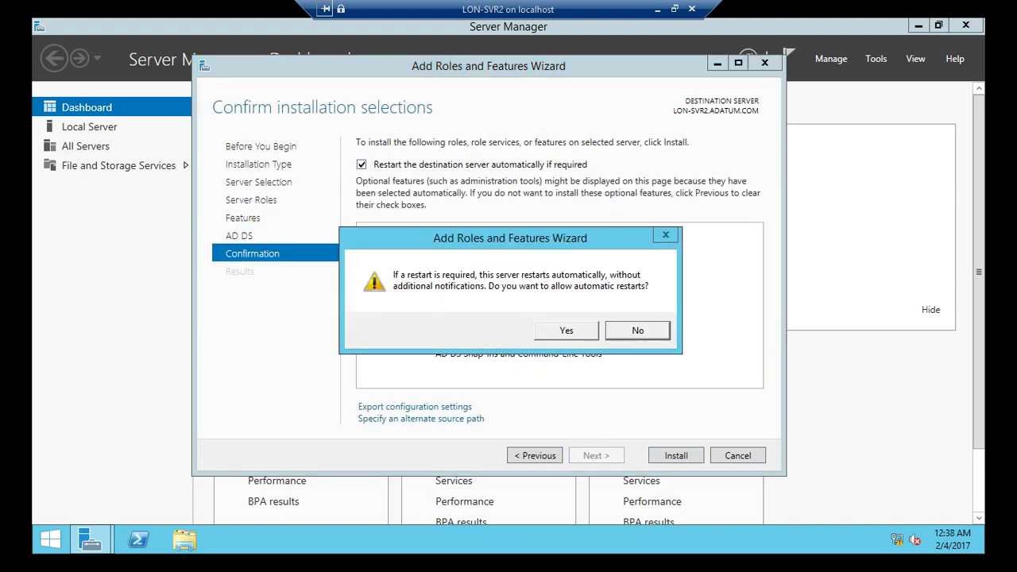
{"action": "left_click", "coordinate": [566, 330]}
- Install the AD DS role on LON-SVR2, then leave the VM's full-screen view
{"action": "left_click", "coordinate": [676, 456]}
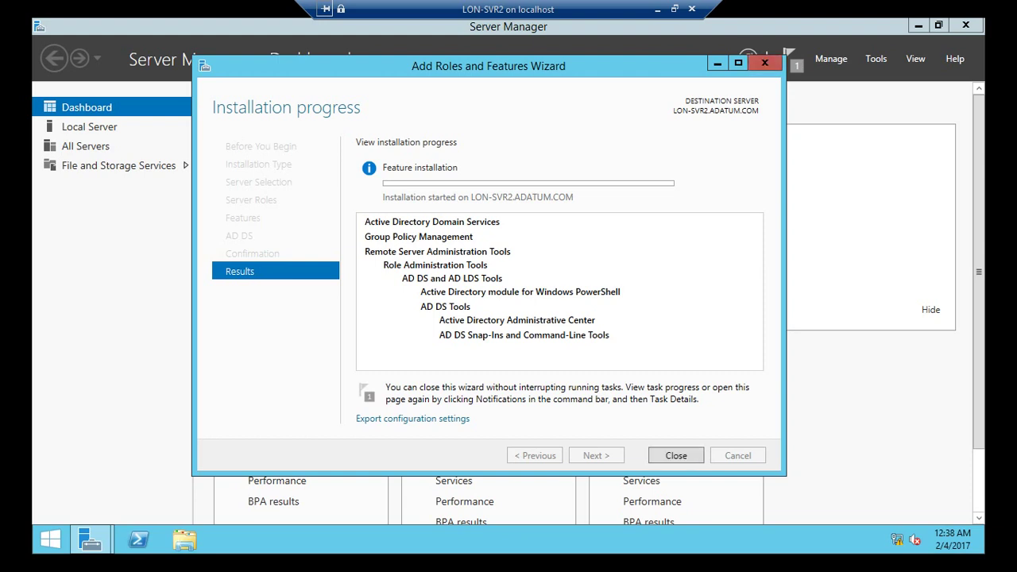
{"action": "left_click", "coordinate": [675, 9]}
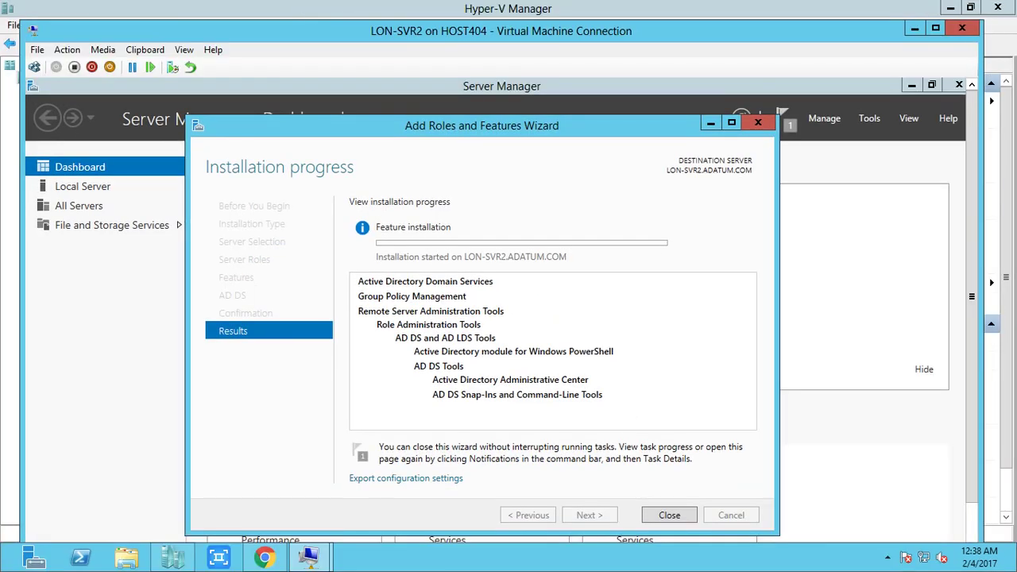
{"action": "left_click", "coordinate": [887, 558]}
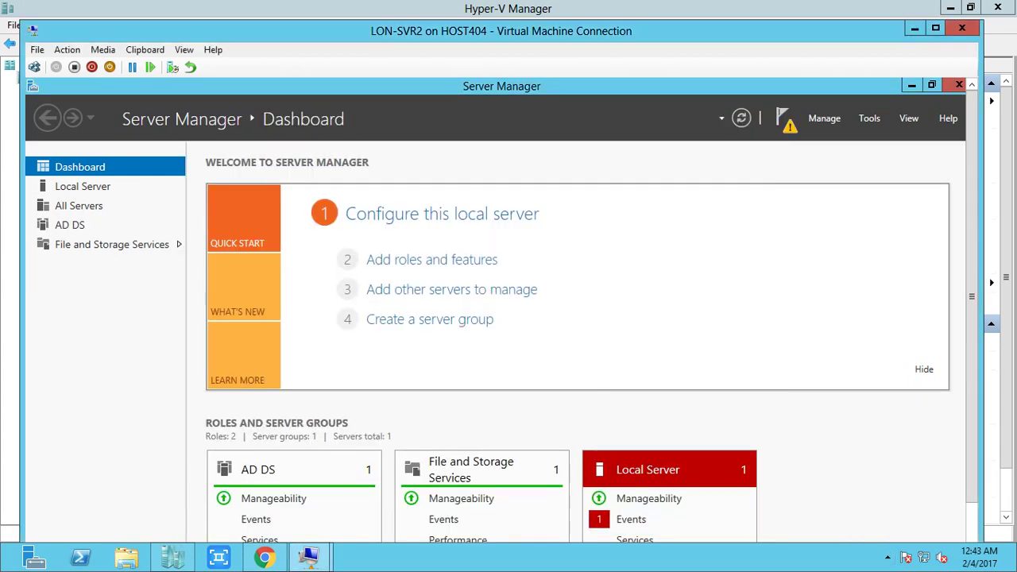
- Back in full screen, choose to add a domain controller to the existing ADATUM.COM domain
{"action": "left_click", "coordinate": [184, 49]}
{"action": "left_click", "coordinate": [209, 67]}
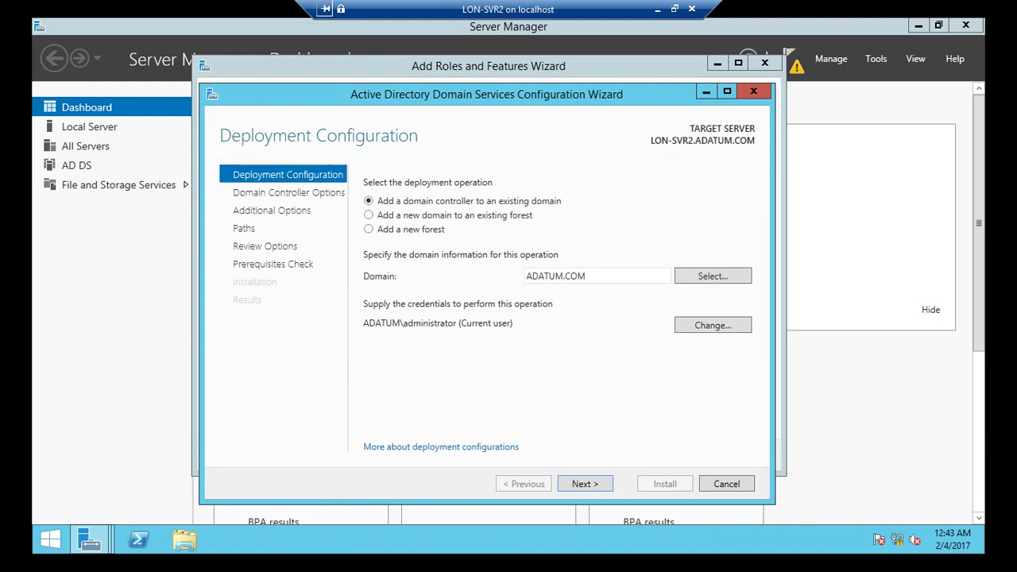
{"action": "key", "text": "Return"}
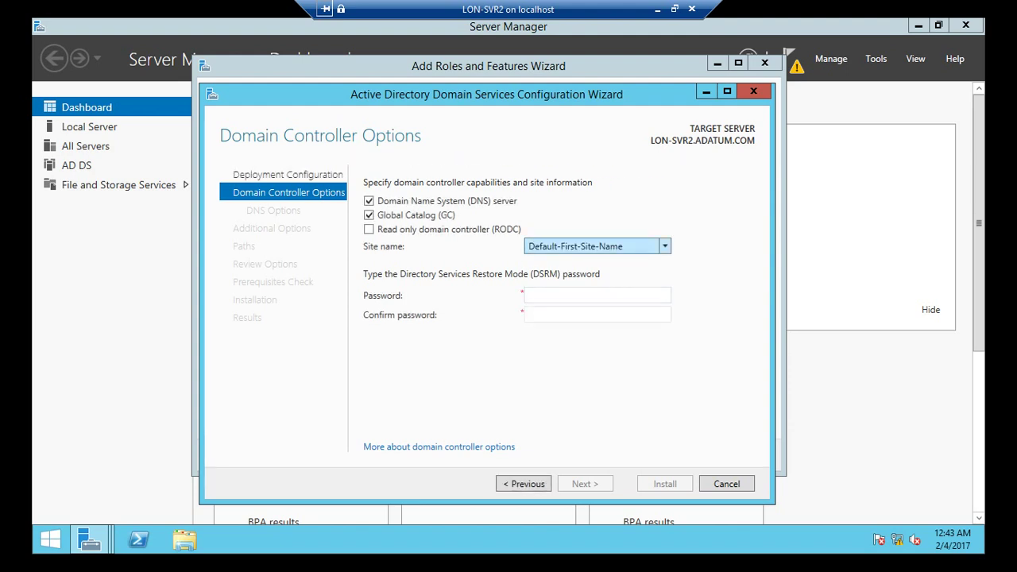
- Enter and confirm the Directory Services Restore Mode password, keeping DNS and Global Catalog
{"action": "left_click", "coordinate": [596, 294]}
{"action": "type", "text": "Pa$$w"}
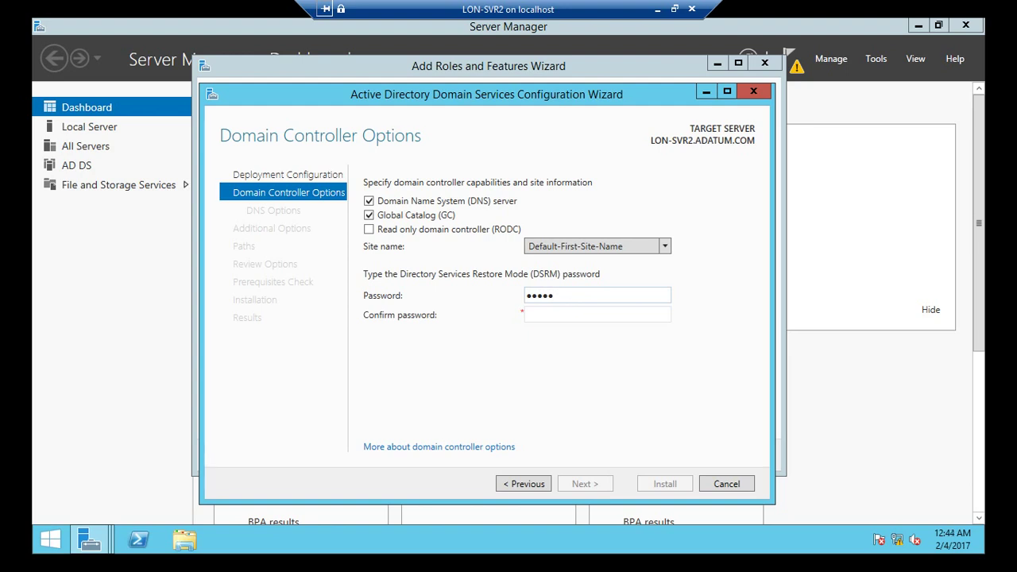
{"action": "type", "text": "0"}
{"action": "key", "text": "BackSpace"}
{"action": "key", "text": "BackSpace"}
{"action": "key", "text": "BackSpace"}
{"action": "key", "text": "BackSpace"}
{"action": "key", "text": "BackSpace"}
{"action": "key", "text": "BackSpace"}
{"action": "type", "text": "Pa$$w0rd1"}
{"action": "key", "text": "Tab"}
{"action": "type", "text": "Pa$$w0rd1"}
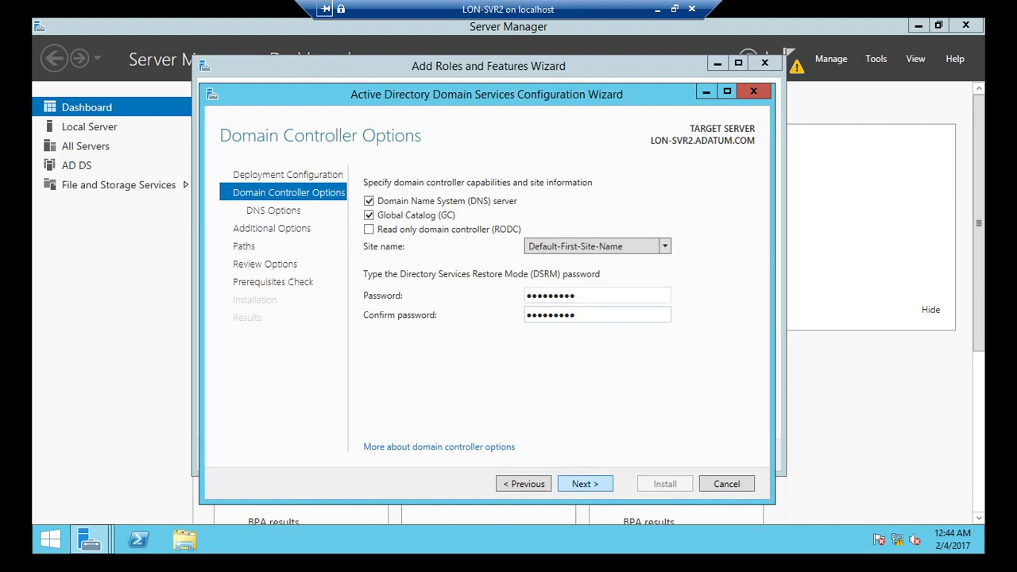
{"action": "key", "text": "Return"}
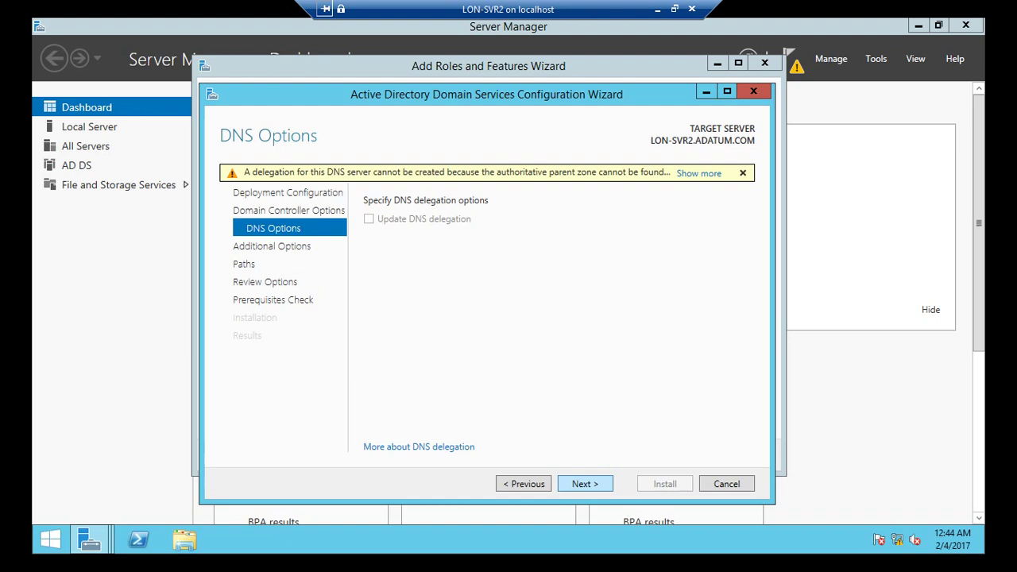
- Skip the DNS delegation warning, replicate from Any domain controller, keep default paths, run prerequisites
{"action": "key", "text": "Return"}
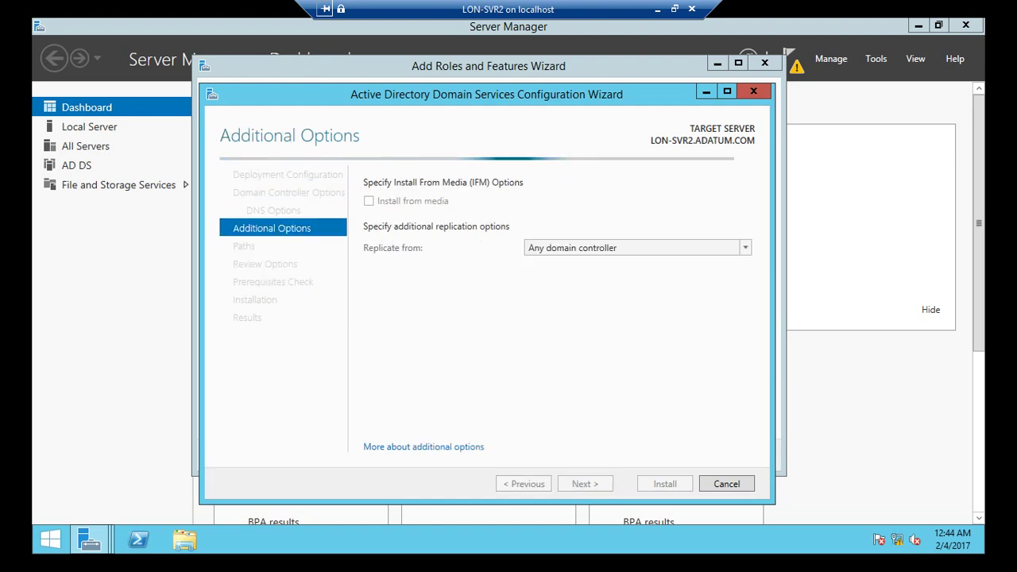
{"action": "key", "text": "alt+Down"}
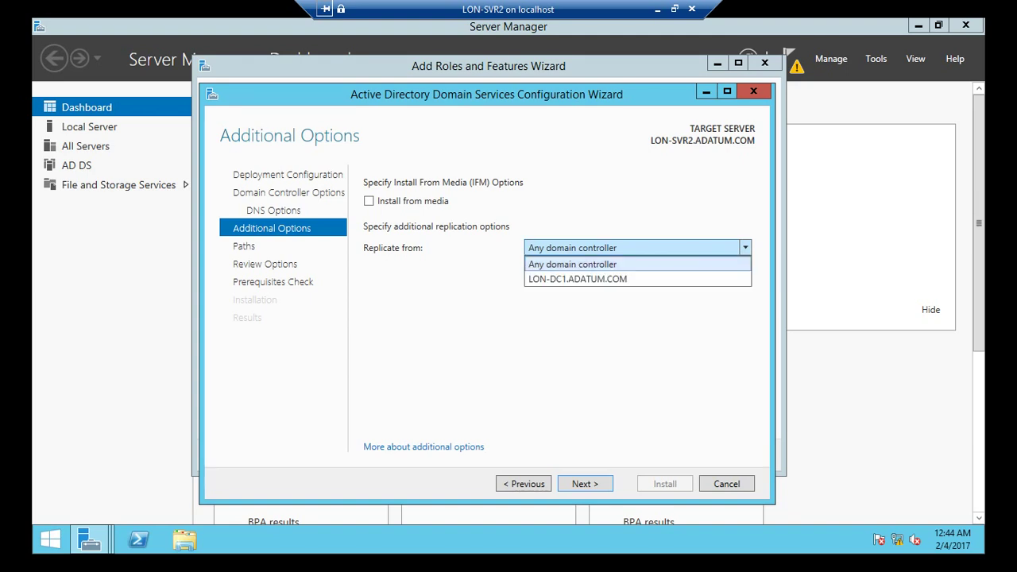
{"action": "key", "text": "Return"}
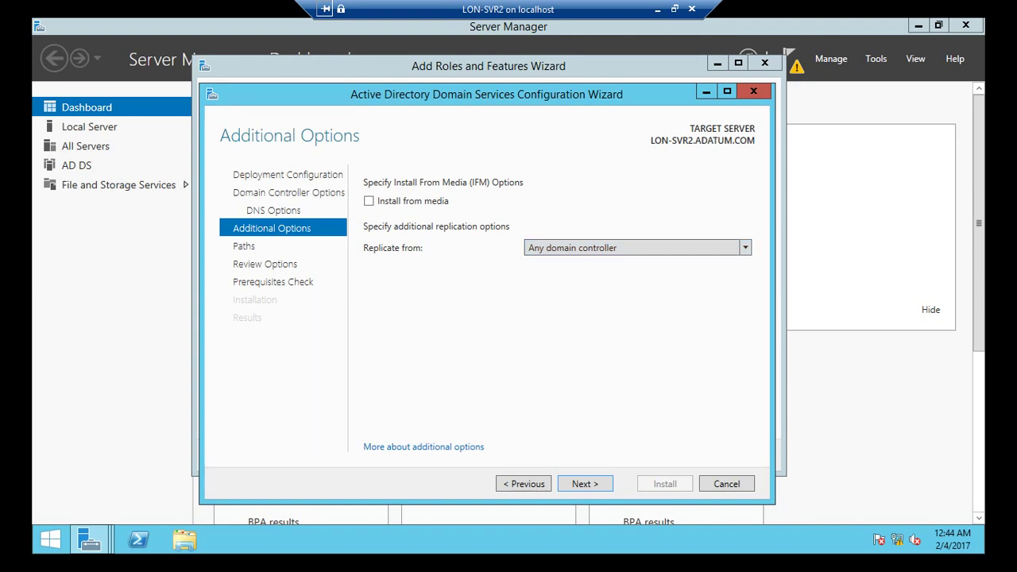
{"action": "key", "text": "Return"}
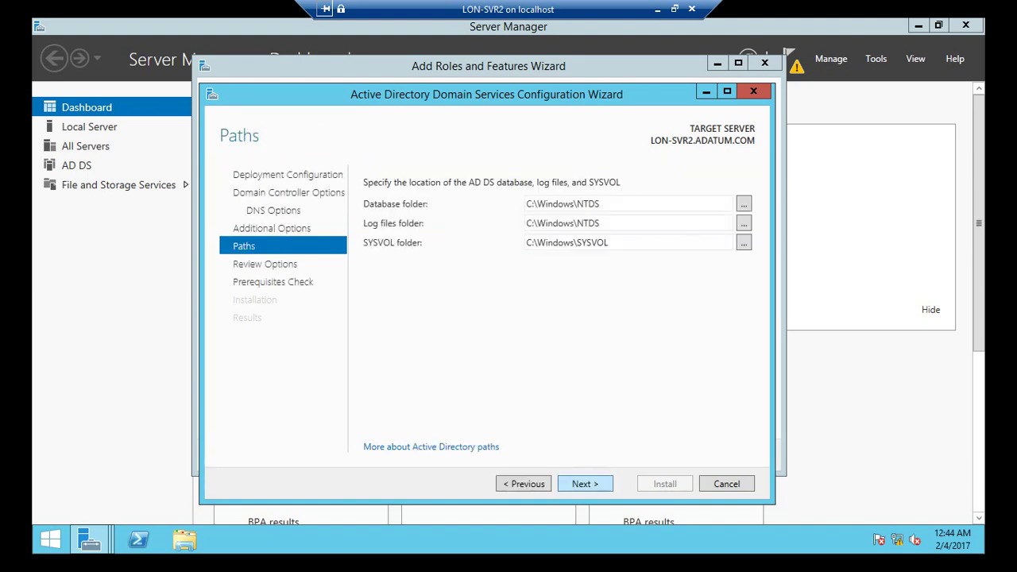
{"action": "key", "text": "Return"}
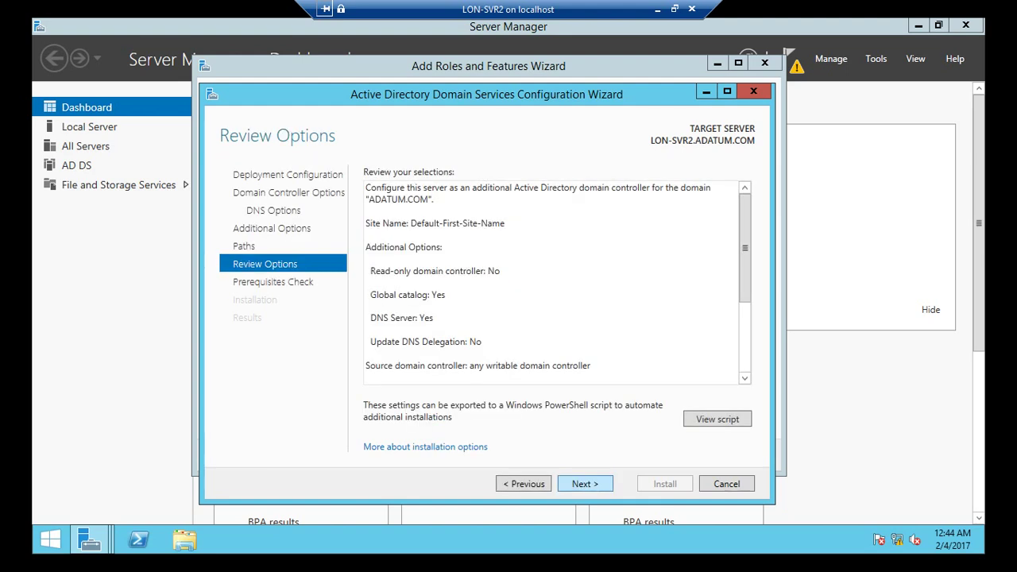
{"action": "scroll", "coordinate": [553, 282], "scroll_direction": "down", "scroll_amount": 1}
{"action": "scroll", "coordinate": [554, 282], "scroll_direction": "down", "scroll_amount": 2}
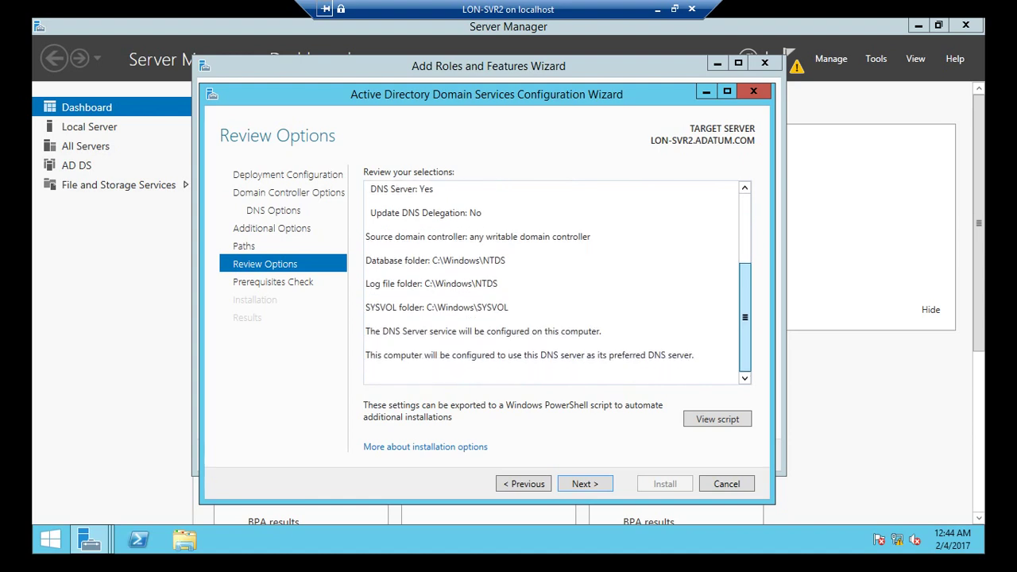
{"action": "scroll", "coordinate": [554, 282], "scroll_direction": "up", "scroll_amount": 5}
{"action": "key", "text": "Return"}
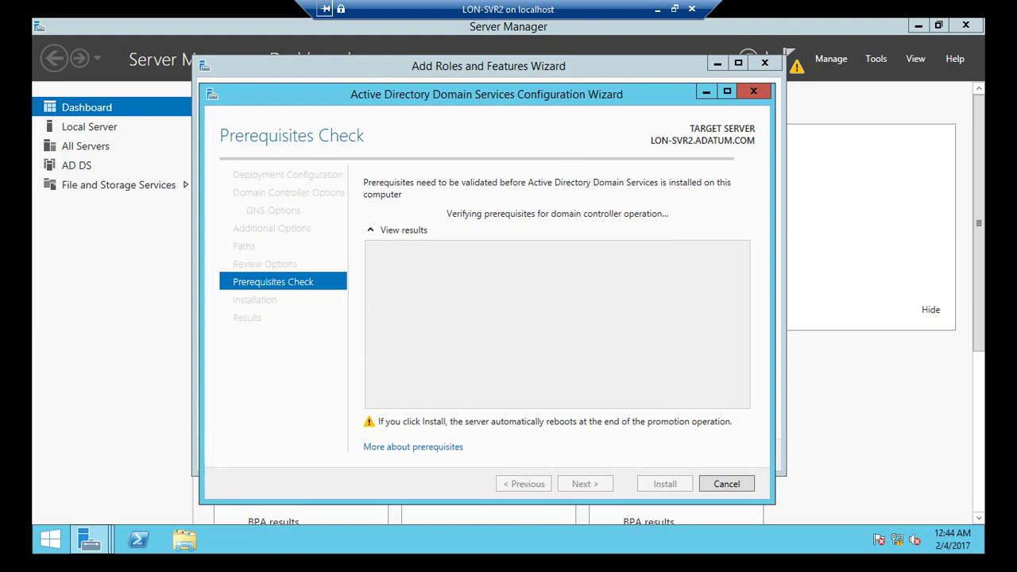
- Install AD DS to promote LON-SVR2 to a domain controller, then exit full-screen view
{"action": "left_click_drag", "start_coordinate": [508, 97], "coordinate": [488, 97]}
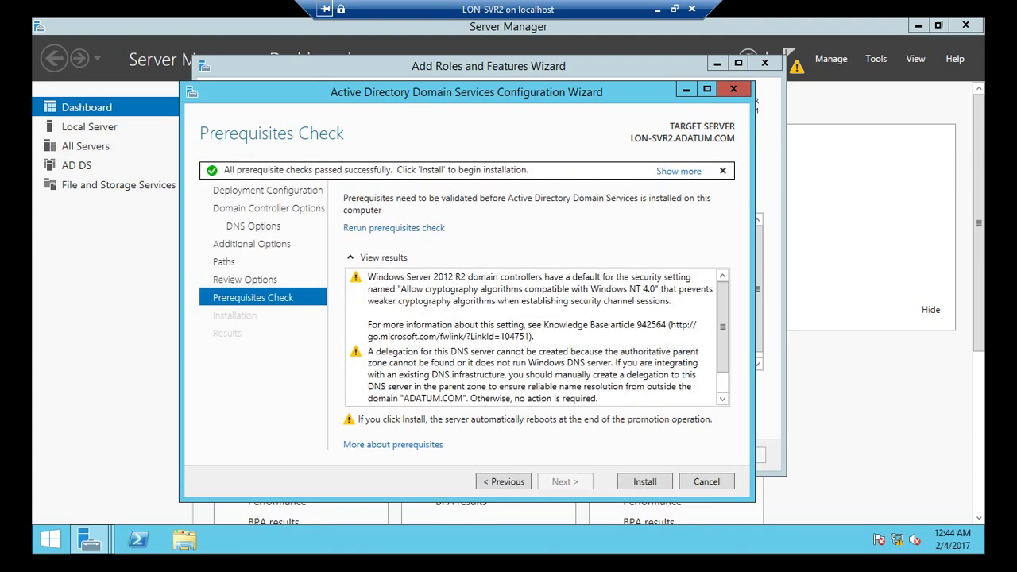
{"action": "left_click", "coordinate": [645, 482]}
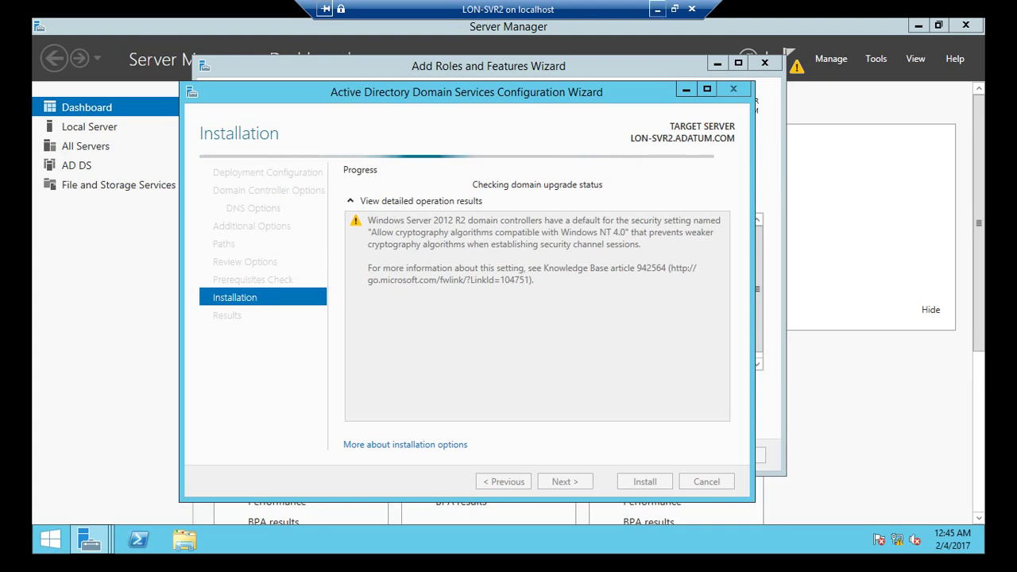
{"action": "key", "text": "ctrl+alt+Pause"}
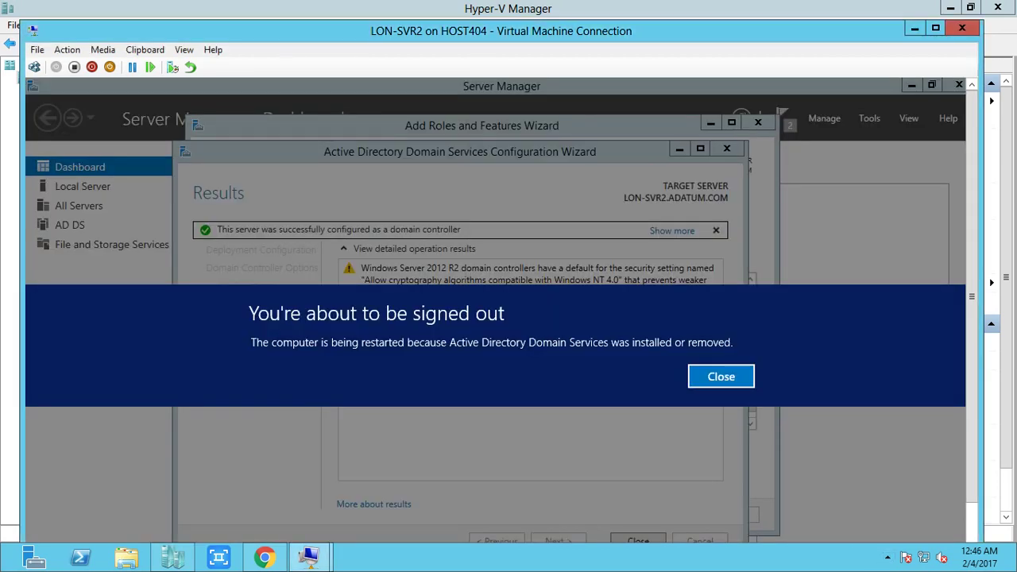
- Close the restarting LON-SVR2 connection and connect to the LON-DC1 virtual machine
{"action": "key", "text": "ctrl+alt+Pause"}
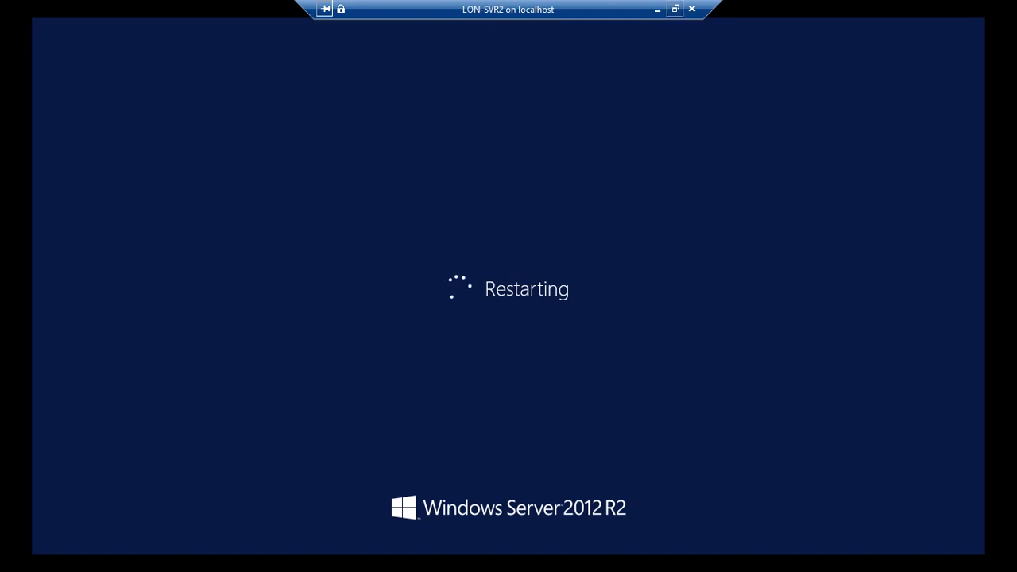
{"action": "left_click", "coordinate": [674, 9]}
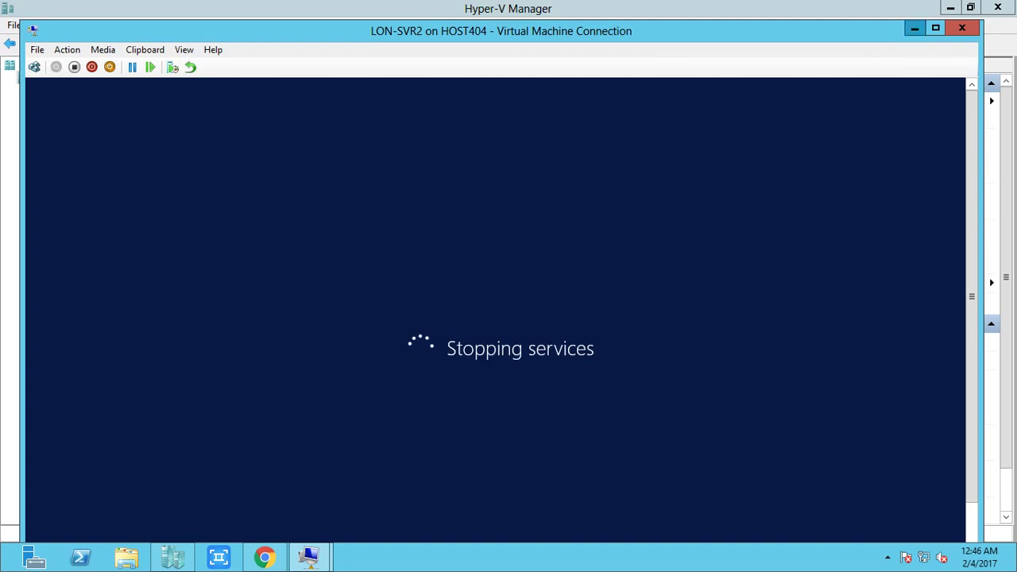
{"action": "left_click", "coordinate": [914, 28]}
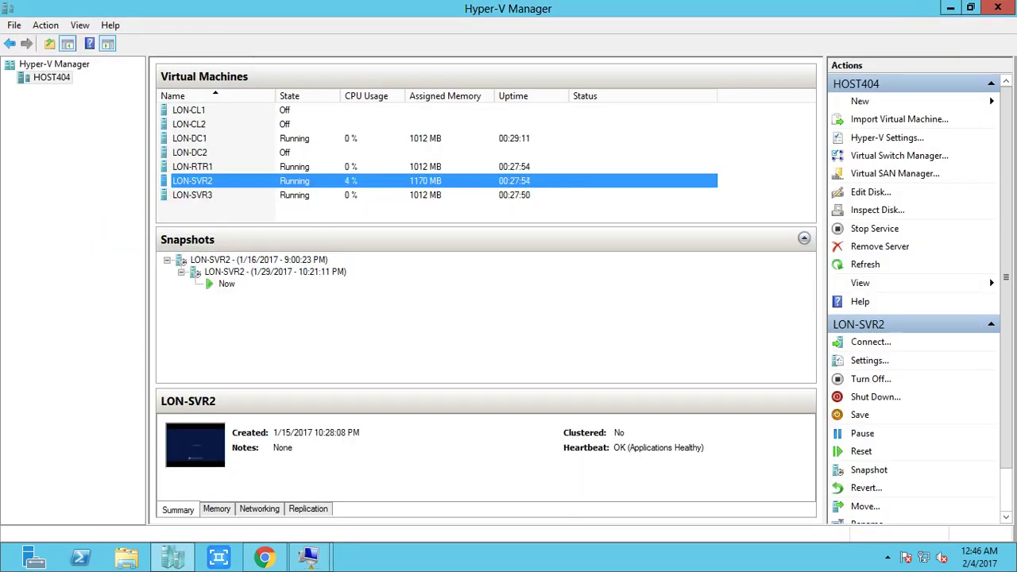
{"action": "left_click", "coordinate": [189, 138]}
{"action": "right_click", "coordinate": [188, 140]}
{"action": "left_click", "coordinate": [226, 151]}
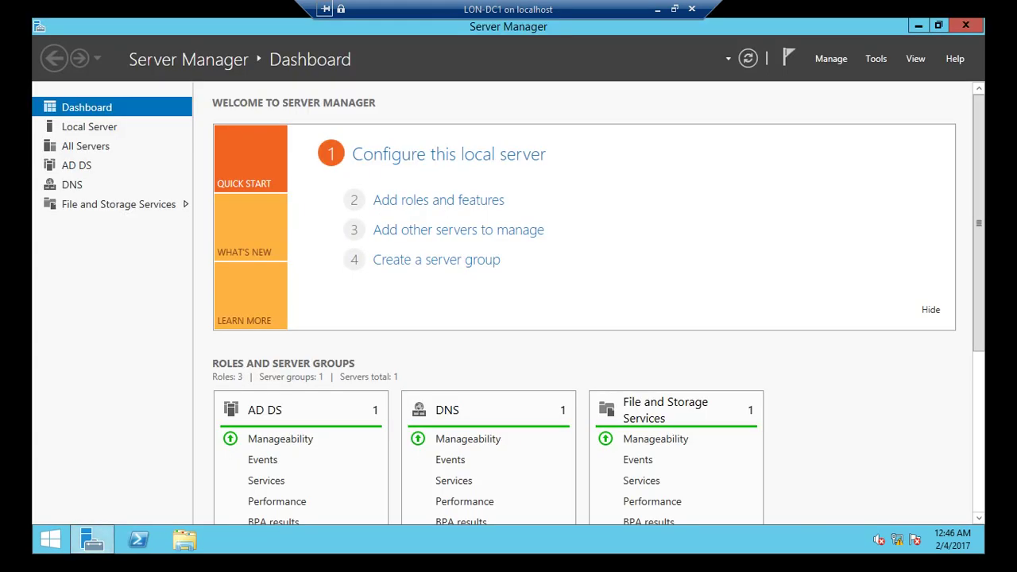
- Launch Active Directory Users and Computers from Server Manager's Tools menu
{"action": "left_click", "coordinate": [875, 58]}
{"action": "left_click", "coordinate": [875, 58]}
{"action": "left_click", "coordinate": [876, 58]}
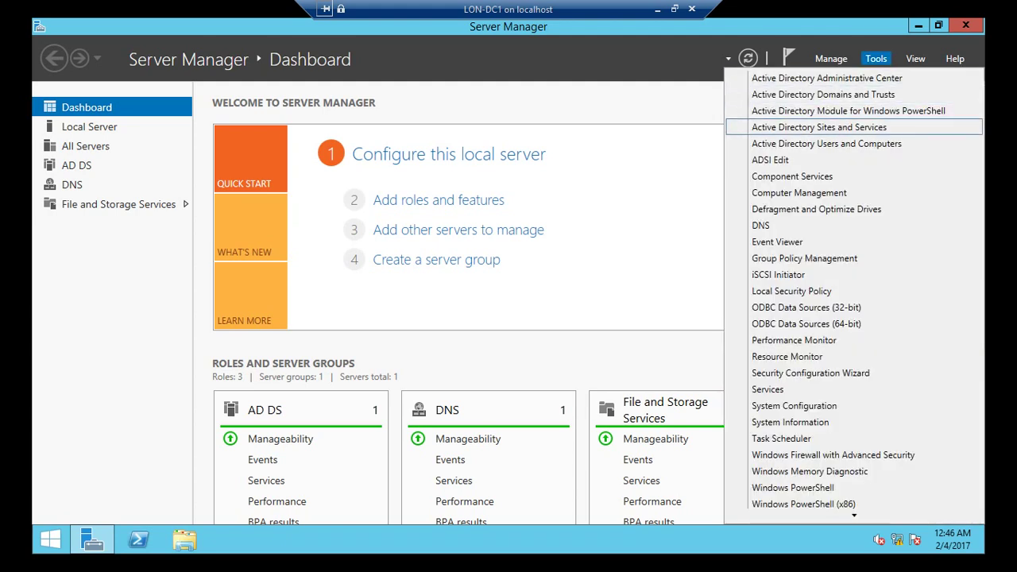
{"action": "key", "text": "Return"}
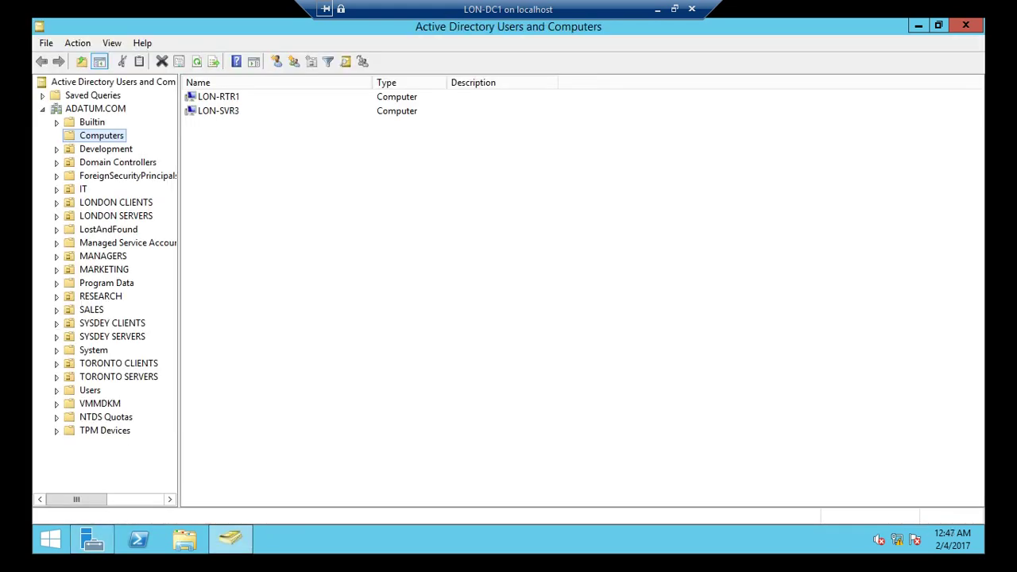
- Inspect LON-DC1 and LON-SVR2 under Domain Controllers with the Site column widened, then minimize
{"action": "left_click", "coordinate": [118, 162]}
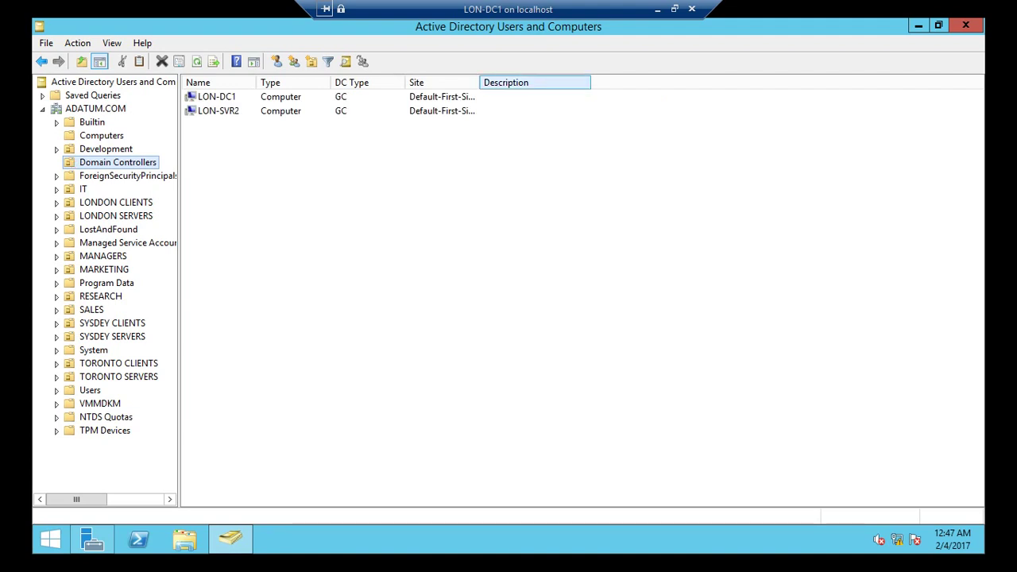
{"action": "left_click_drag", "start_coordinate": [479, 83], "coordinate": [544, 83]}
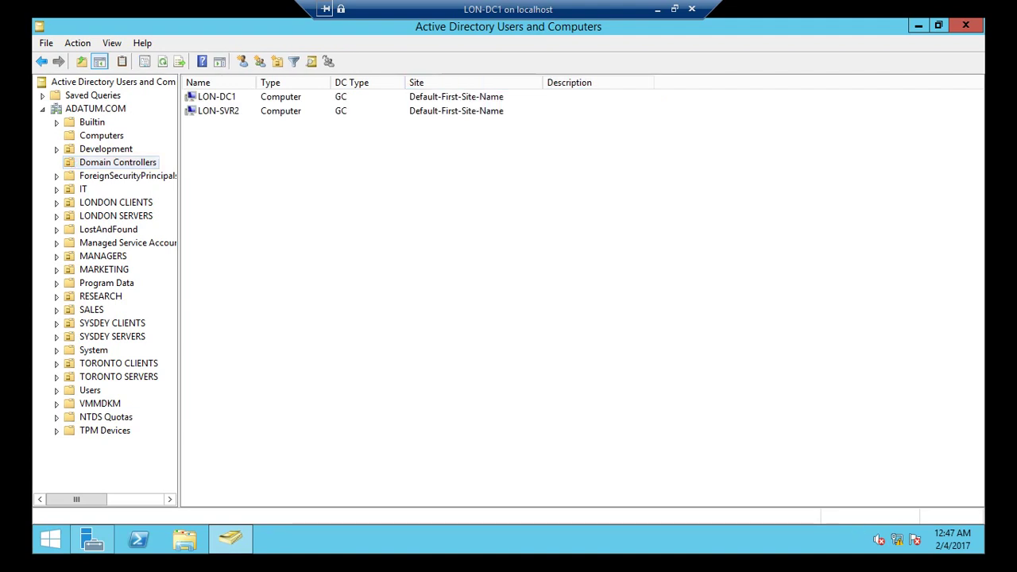
{"action": "left_click", "coordinate": [218, 110]}
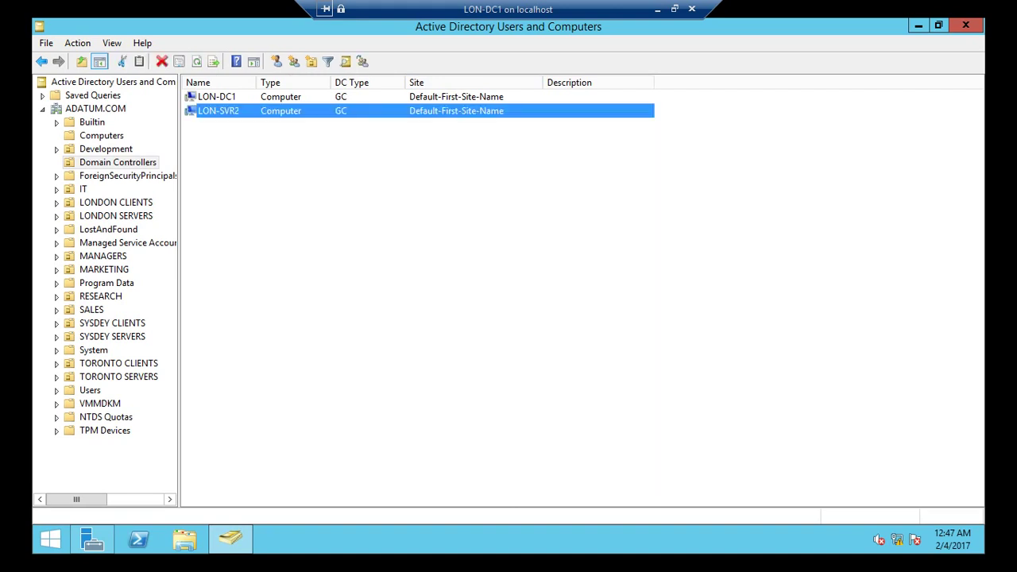
{"action": "left_click", "coordinate": [216, 96]}
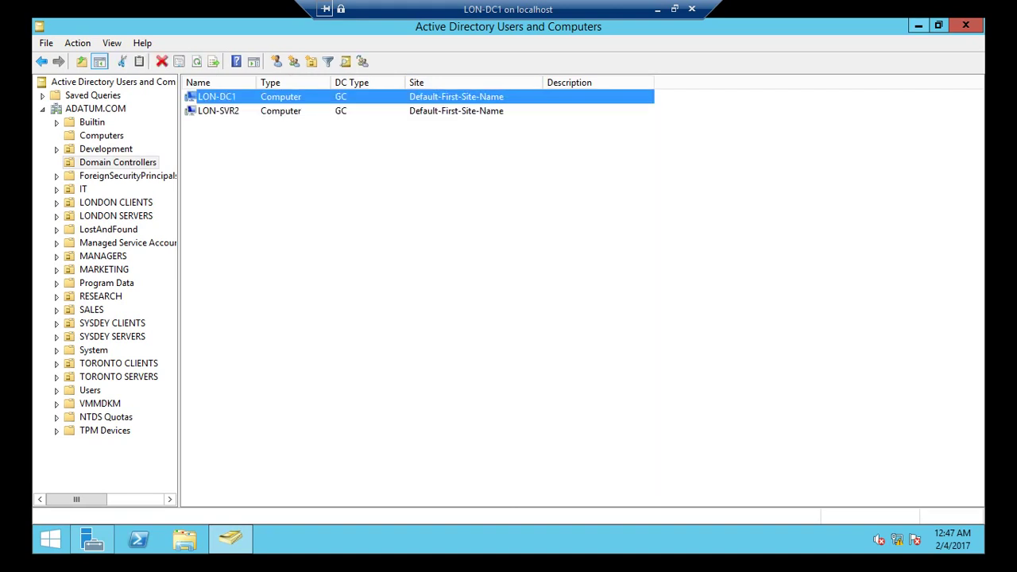
{"action": "left_click", "coordinate": [919, 26]}
{"action": "left_click", "coordinate": [875, 58]}
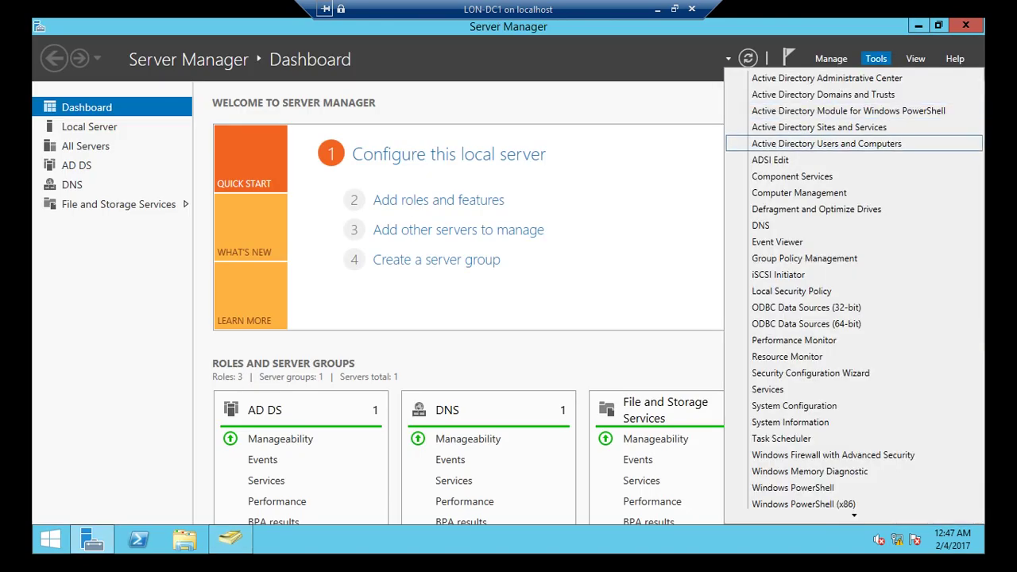
- In Active Directory Sites and Services, check both servers' NTDS Settings, refresh LON-DC1, then minimize
{"action": "left_click", "coordinate": [819, 127]}
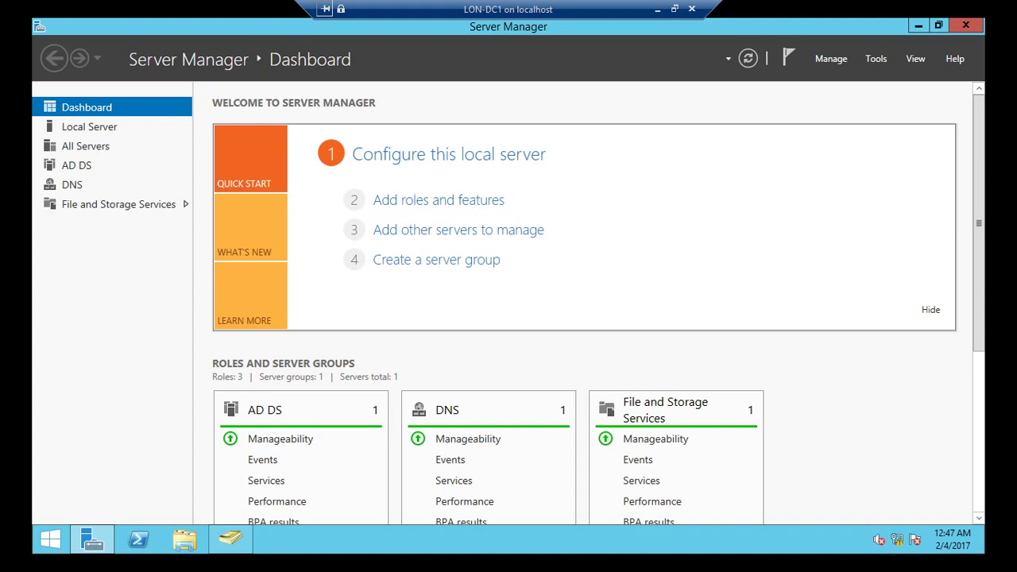
{"action": "left_click", "coordinate": [918, 26]}
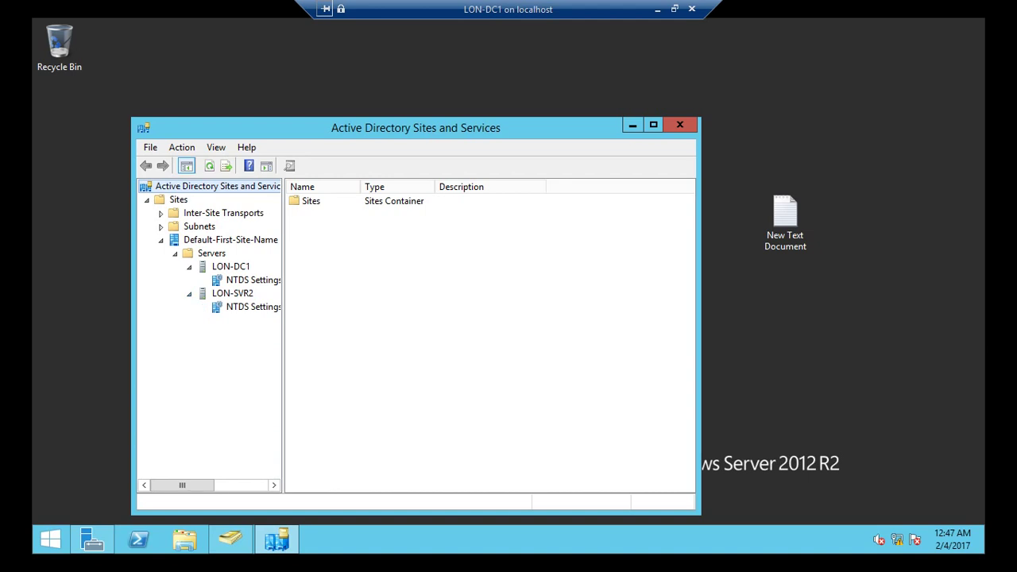
{"action": "left_click", "coordinate": [252, 280]}
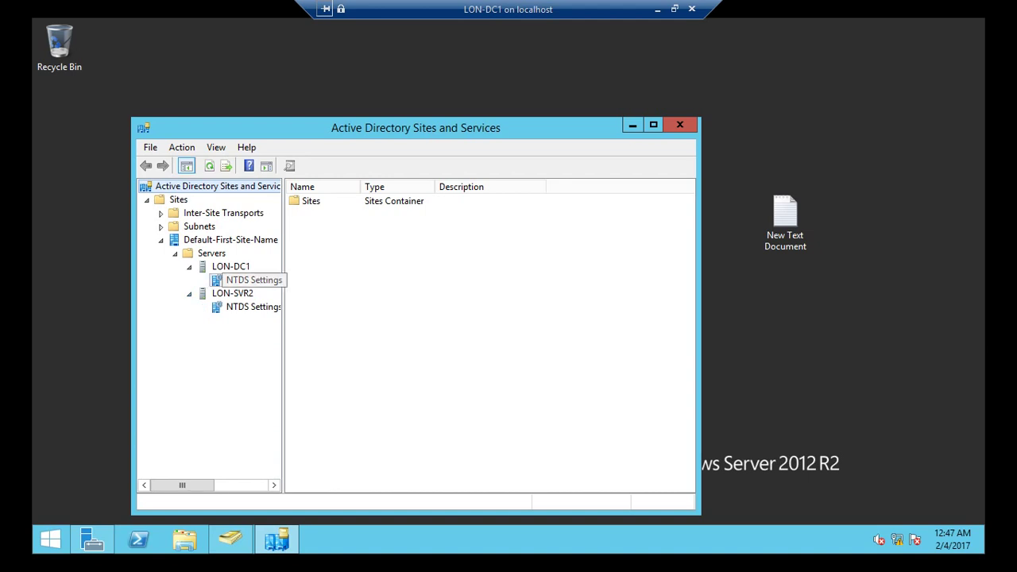
{"action": "left_click", "coordinate": [253, 307]}
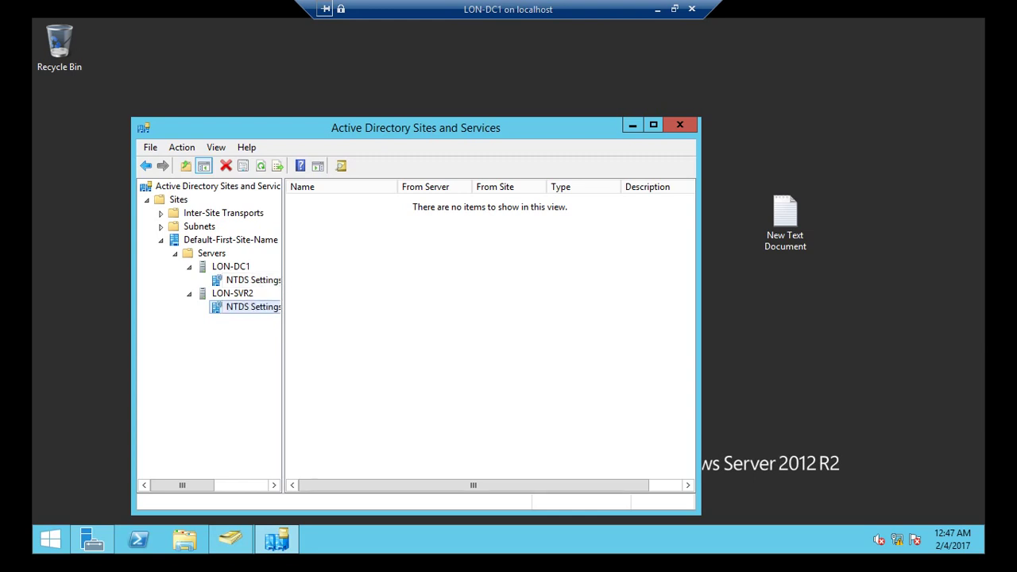
{"action": "right_click", "coordinate": [213, 268]}
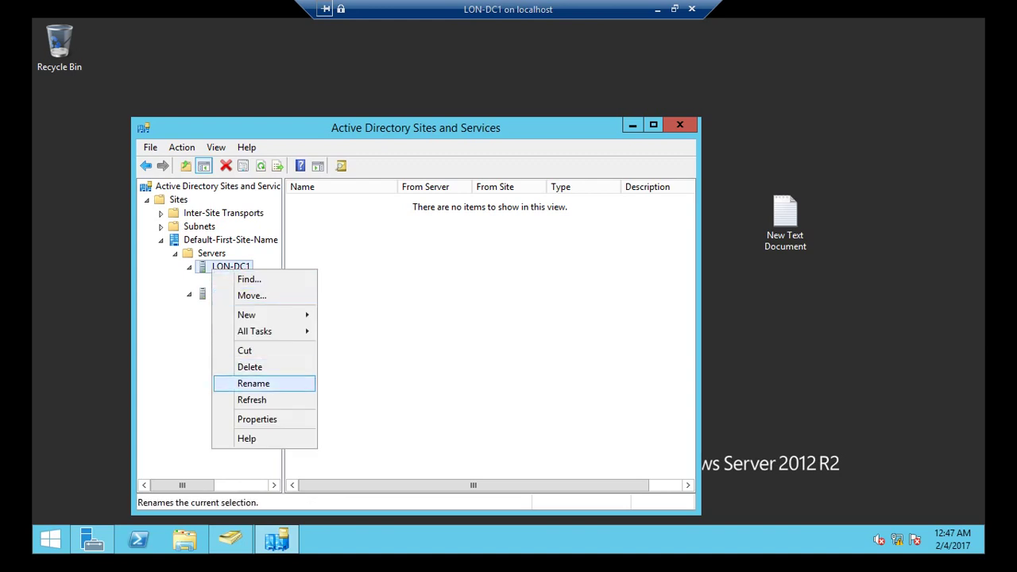
{"action": "key", "text": "Return"}
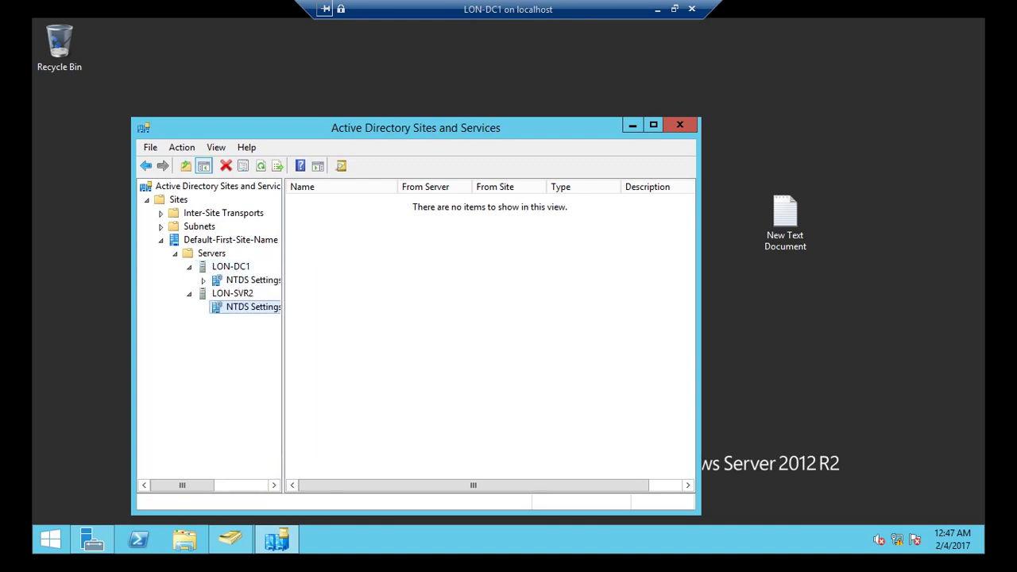
{"action": "left_click", "coordinate": [252, 280]}
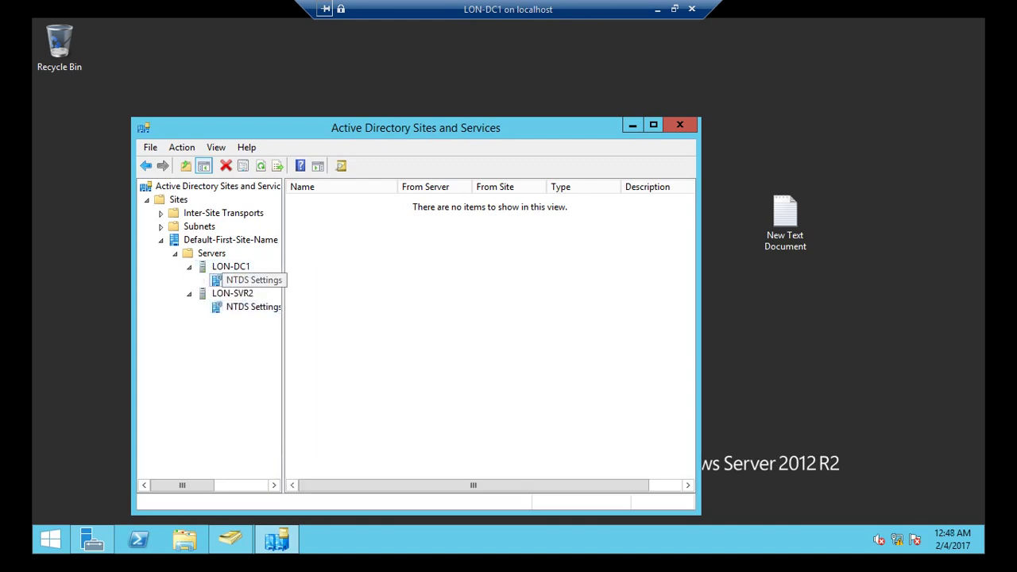
{"action": "left_click", "coordinate": [633, 125]}
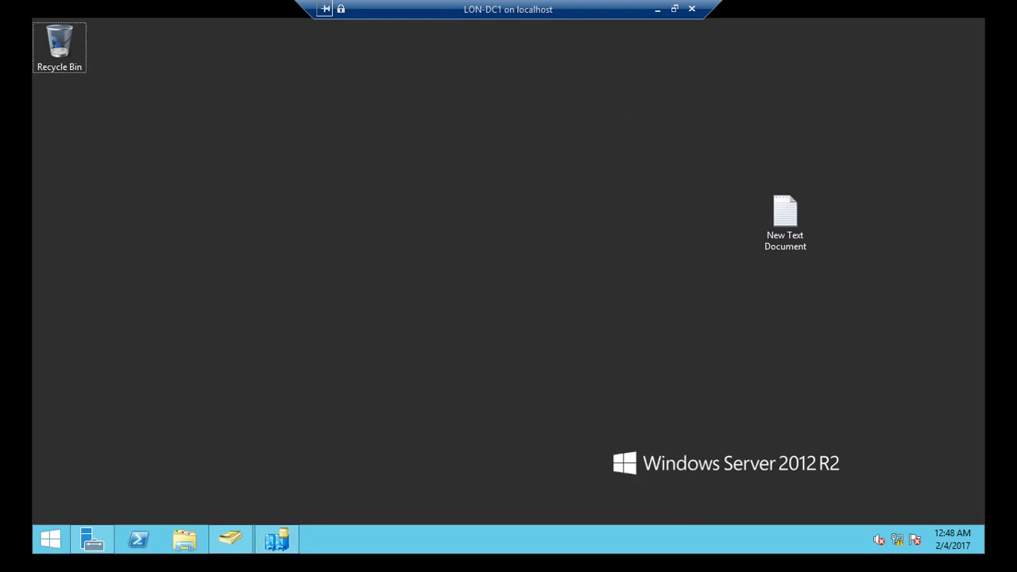
- Open Command Prompt and run net accounts to show LON-DC1's account policy
{"action": "key", "text": "super+r"}
{"action": "type", "text": "cmd"}
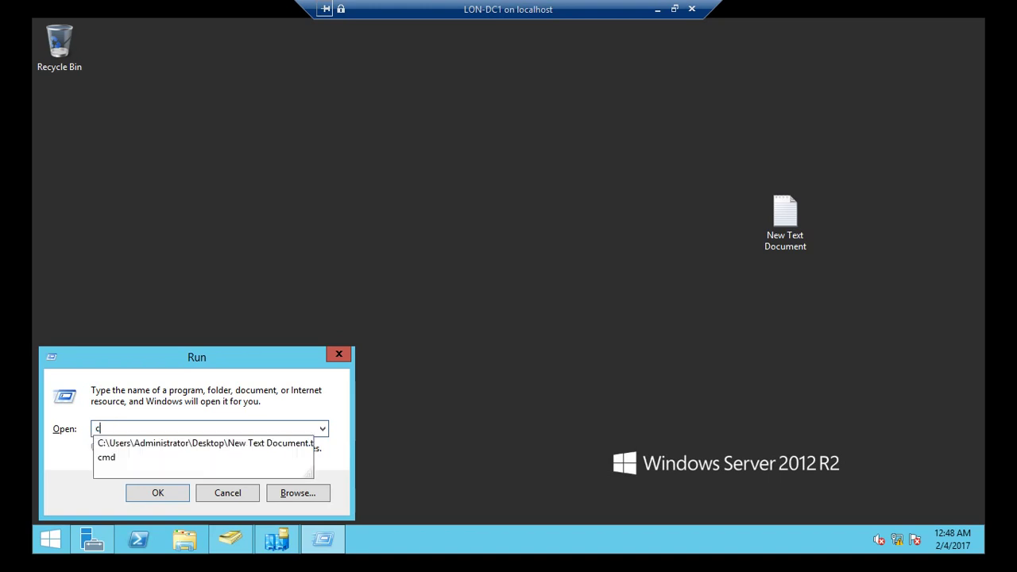
{"action": "key", "text": "Return"}
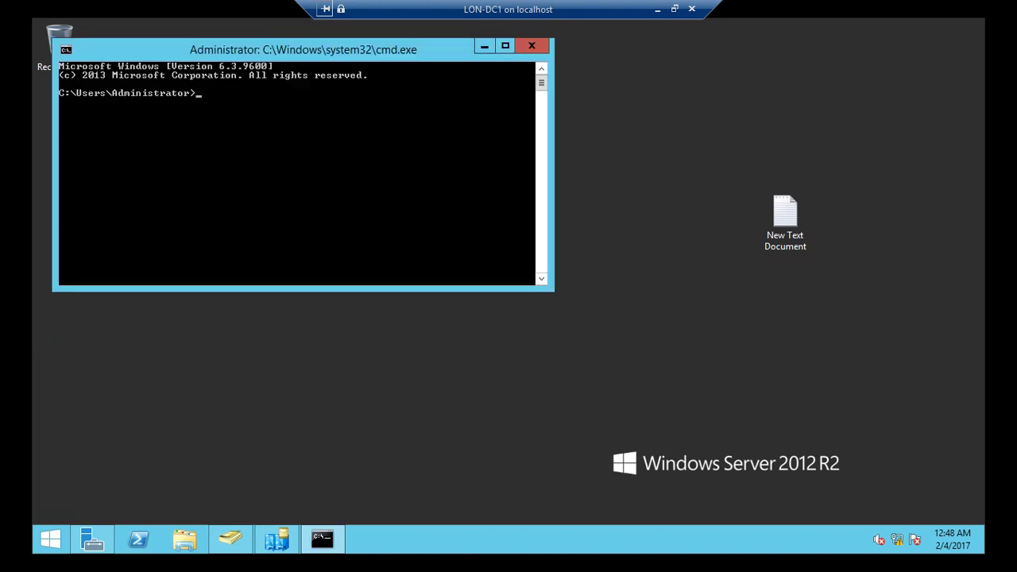
{"action": "type", "text": "net accounts"}
{"action": "key", "text": "Return"}
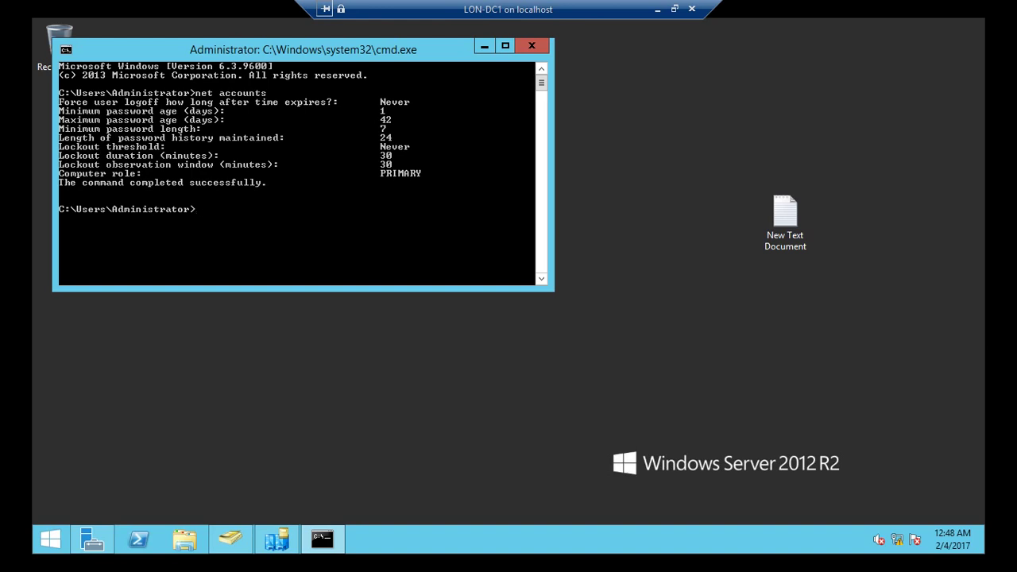
- Mark the net accounts command and the Computer role PRIMARY line, then maximize and restore the window
{"action": "key", "text": "alt+space"}
{"action": "key", "text": "Down"}
{"action": "key", "text": "Down"}
{"action": "key", "text": "Down"}
{"action": "key", "text": "Down"}
{"action": "key", "text": "Down"}
{"action": "key", "text": "Down"}
{"action": "key", "text": "Right"}
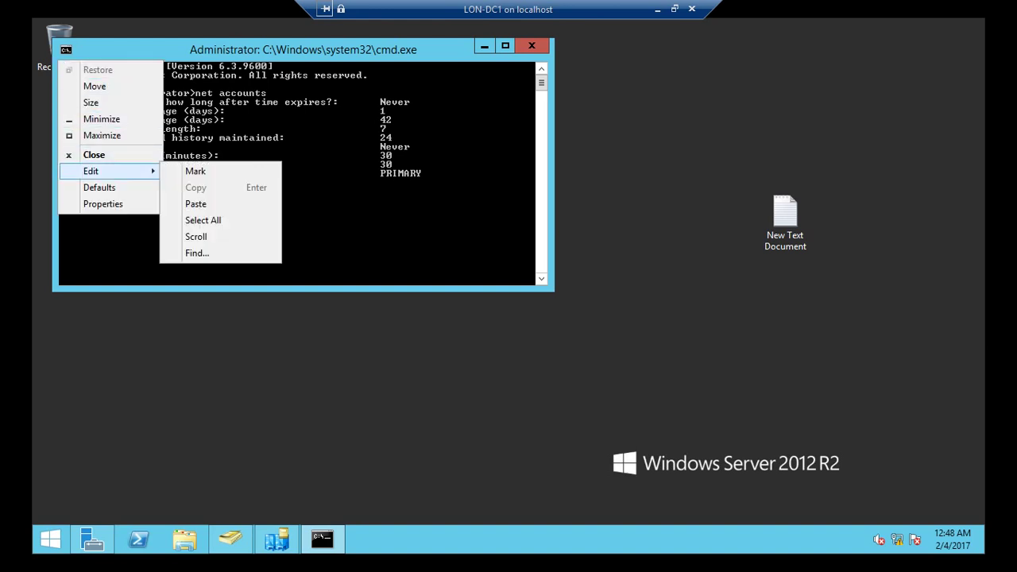
{"action": "key", "text": "Return"}
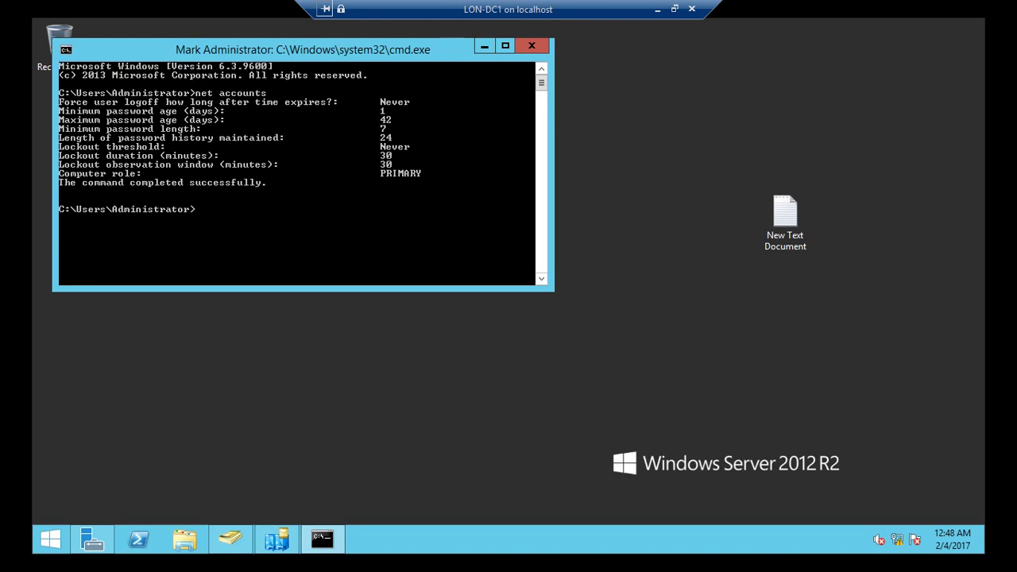
{"action": "left_click_drag", "start_coordinate": [197, 93], "coordinate": [267, 93]}
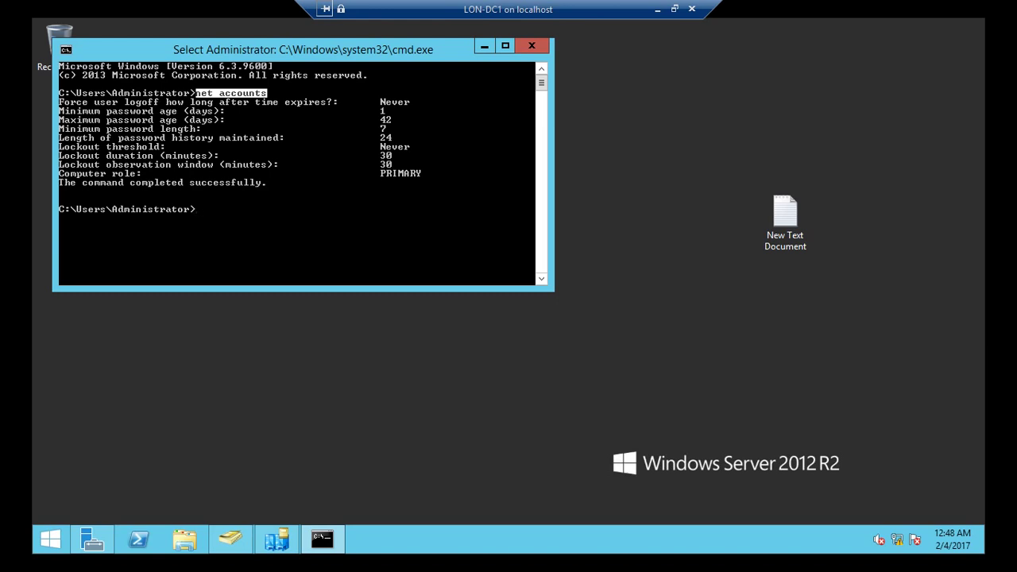
{"action": "left_click_drag", "start_coordinate": [437, 174], "coordinate": [60, 173]}
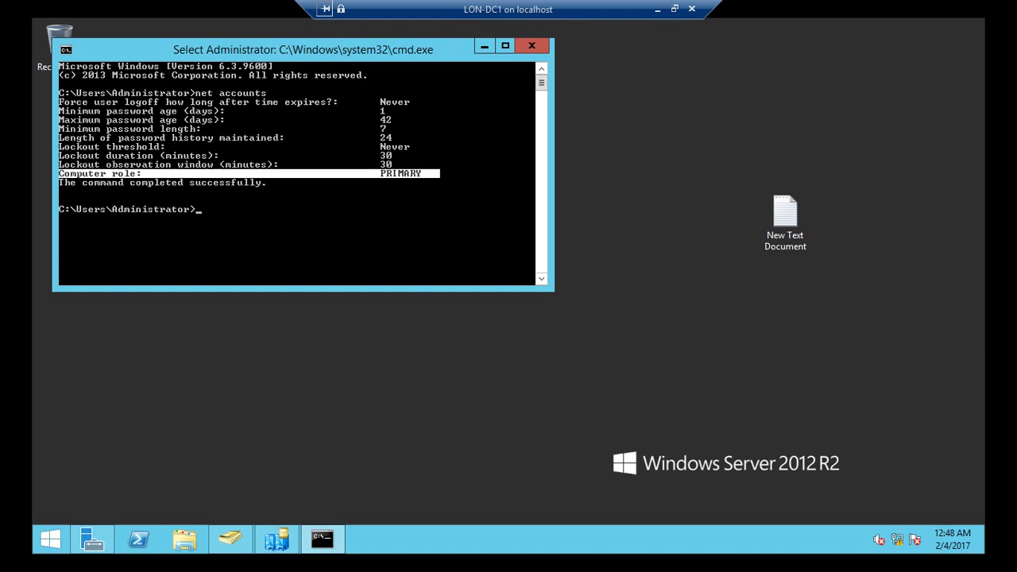
{"action": "left_click", "coordinate": [505, 45]}
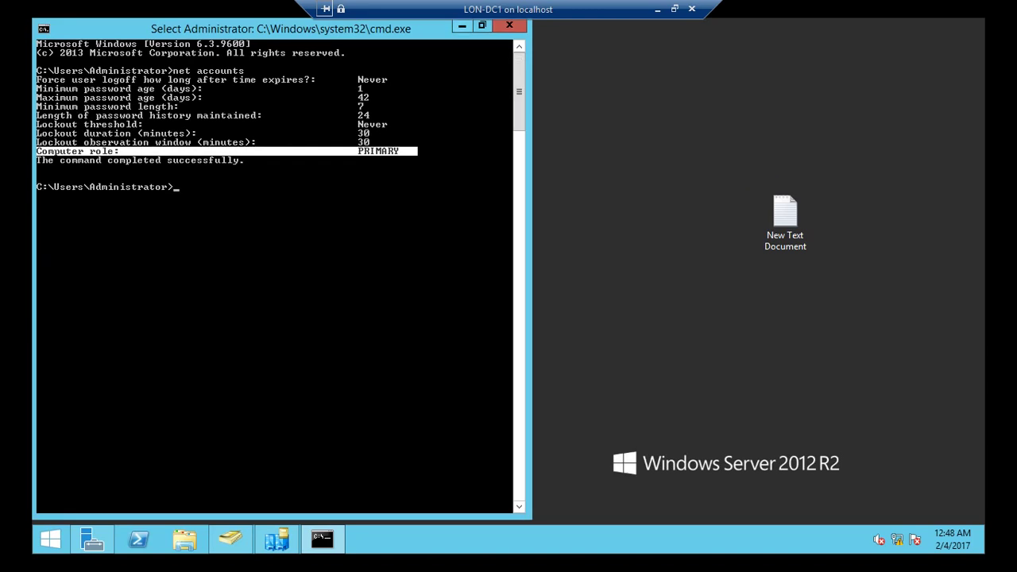
{"action": "key", "text": "super+Down"}
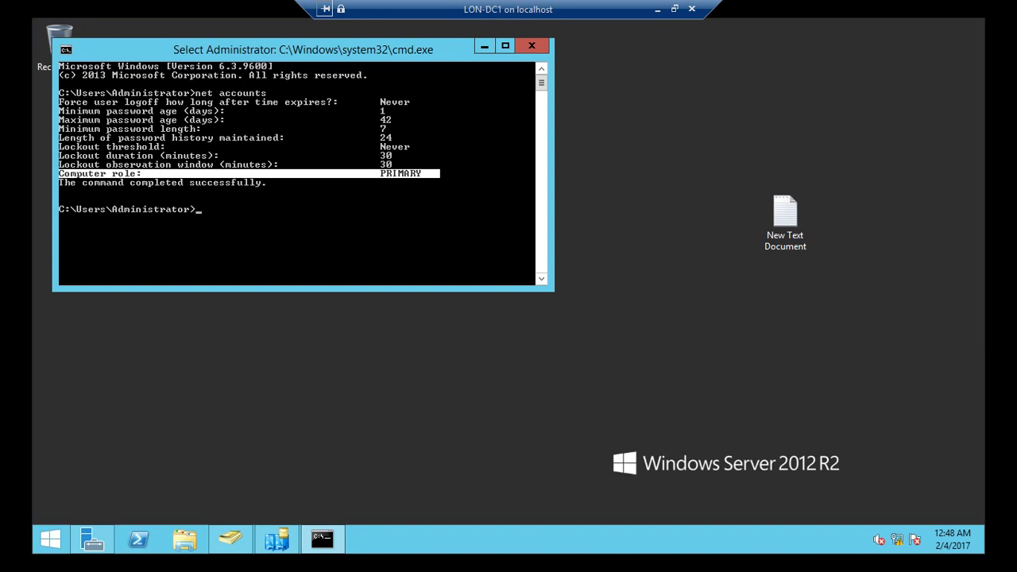
{"action": "key", "text": "alt+space"}
{"action": "key", "text": "Down"}
{"action": "key", "text": "Down"}
{"action": "key", "text": "Down"}
{"action": "key", "text": "Down"}
{"action": "key", "text": "Down"}
{"action": "key", "text": "Down"}
{"action": "key", "text": "Down"}
{"action": "key", "text": "Down"}
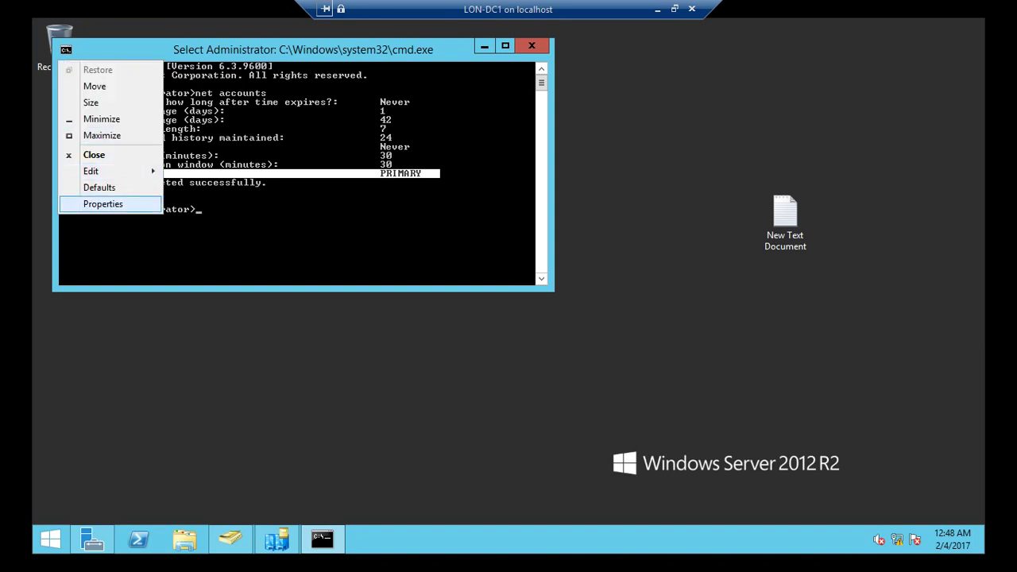
- Set the console font to the 10 x 18 raster size in the window's properties
{"action": "key", "text": "Return"}
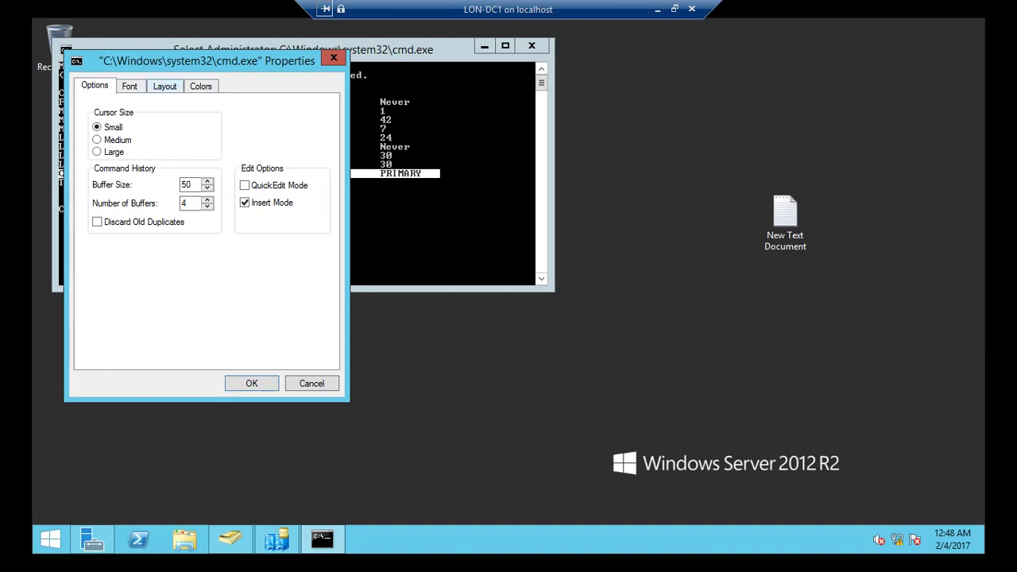
{"action": "key", "text": "ctrl+Tab"}
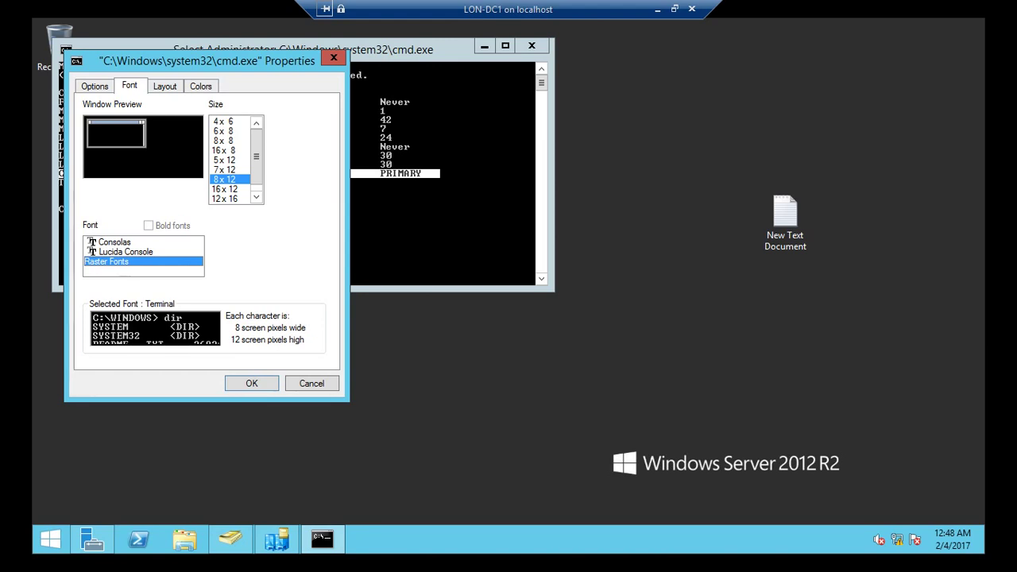
{"action": "left_click", "coordinate": [224, 198]}
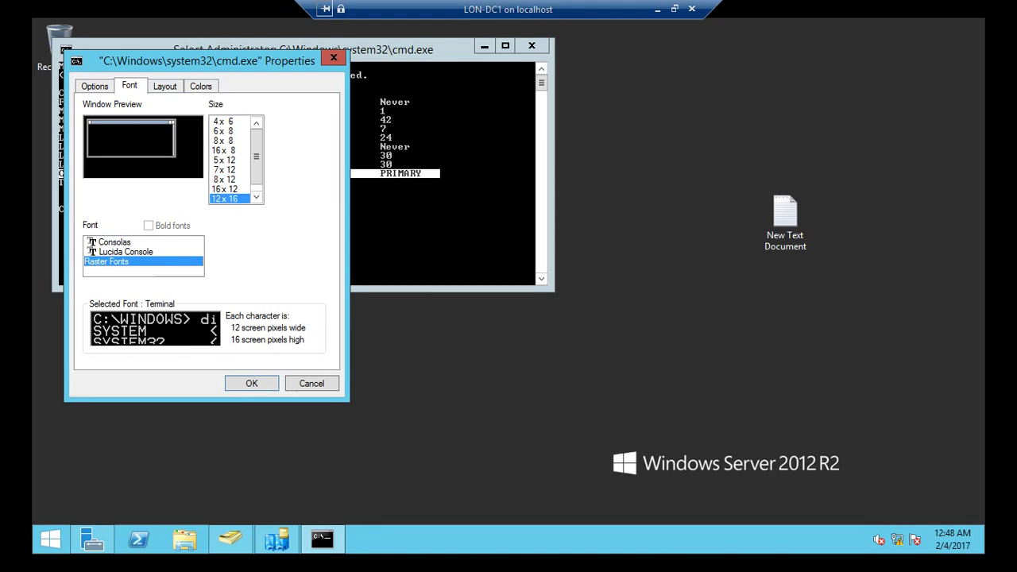
{"action": "key", "text": "Down"}
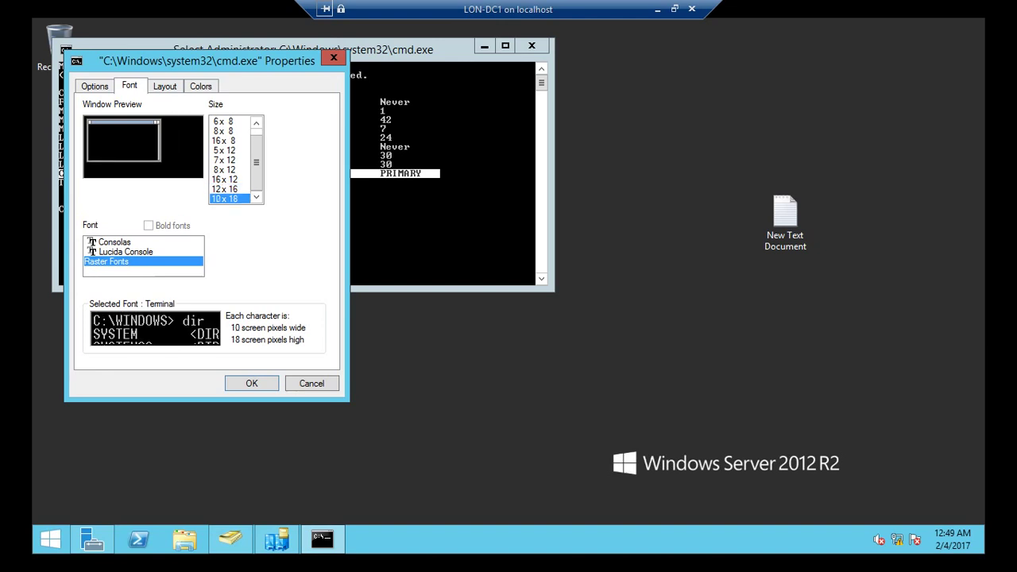
{"action": "left_click", "coordinate": [251, 383]}
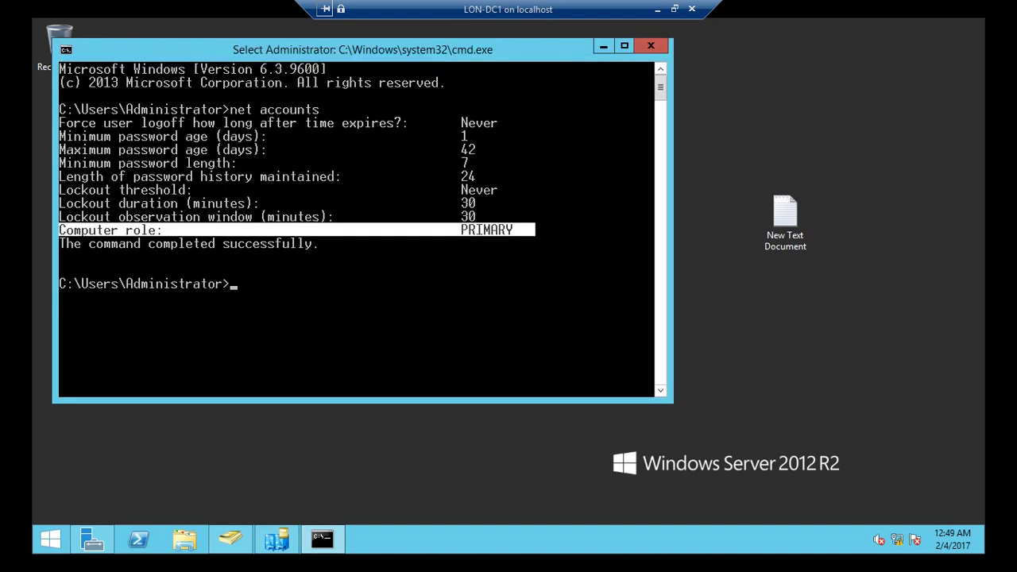
- Move the console window and highlight the net accounts output and command text
{"action": "left_click_drag", "start_coordinate": [358, 49], "coordinate": [420, 58]}
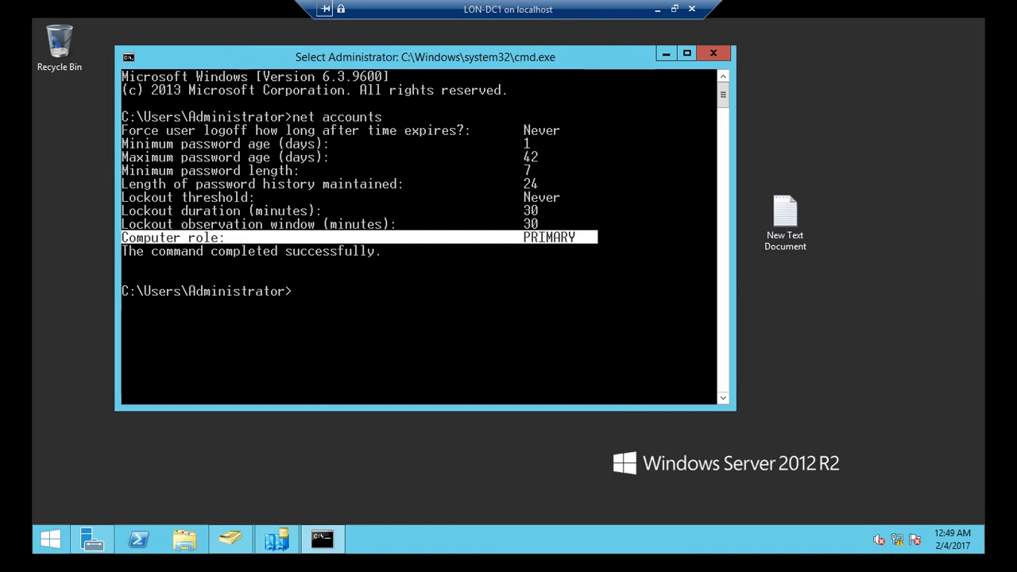
{"action": "left_click_drag", "start_coordinate": [125, 127], "coordinate": [582, 243]}
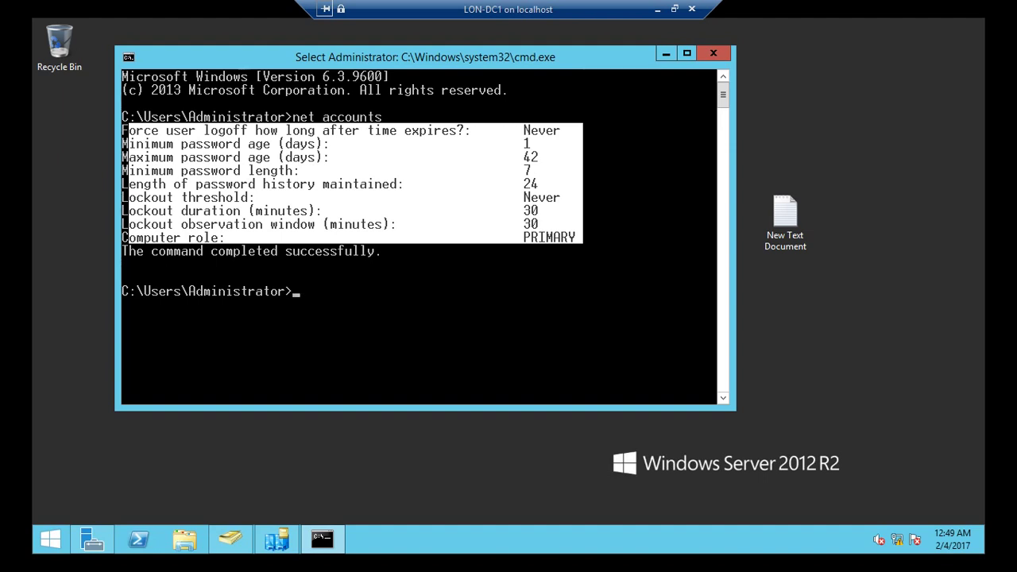
{"action": "scroll", "coordinate": [421, 239], "scroll_direction": "down", "scroll_amount": 1}
{"action": "scroll", "coordinate": [421, 239], "scroll_direction": "up", "scroll_amount": 1}
{"action": "left_click_drag", "start_coordinate": [293, 117], "coordinate": [382, 117]}
{"action": "left_click", "coordinate": [348, 303]}
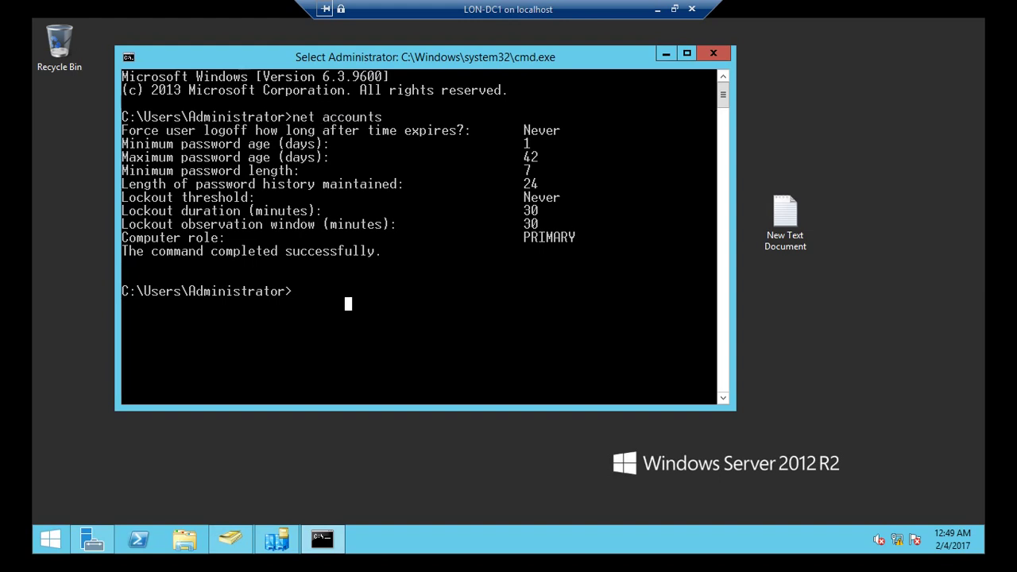
- Run netdom query fsmo, listing all five roles held by LON-DC1.ADATUM.COM
{"action": "type", "text": "net"}
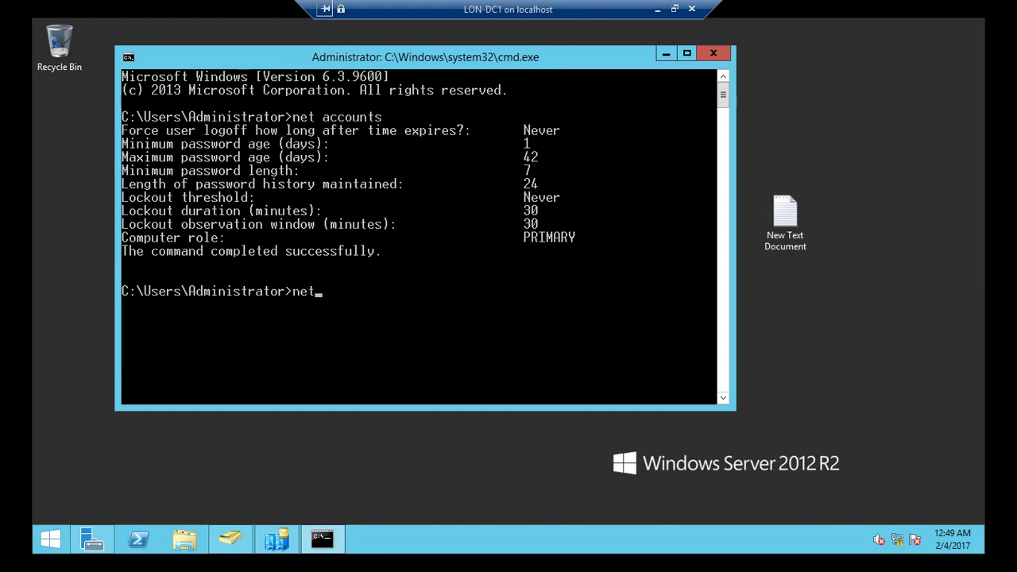
{"action": "type", "text": "dom"}
{"action": "type", "text": "query f"}
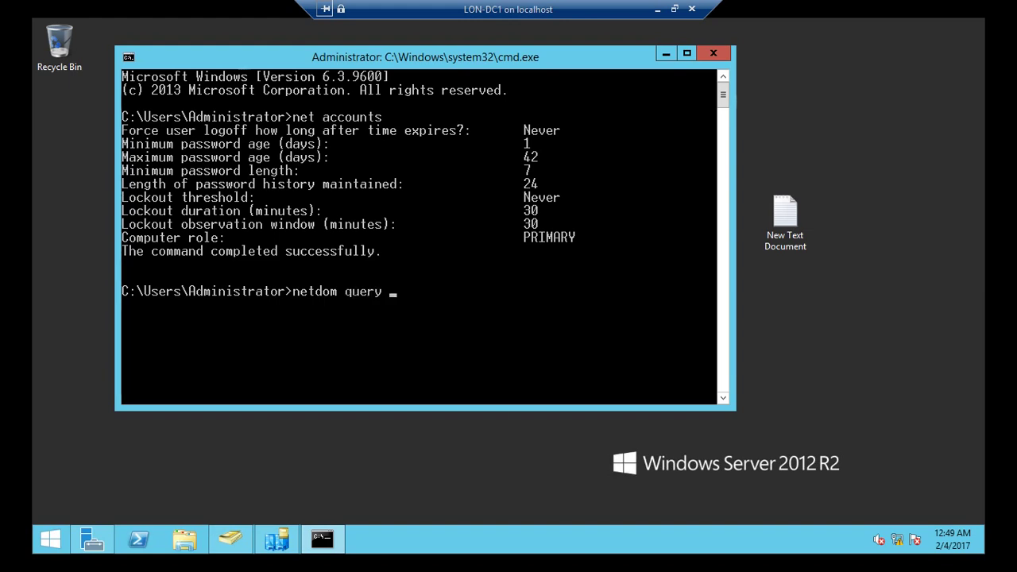
{"action": "type", "text": "smo"}
{"action": "key", "text": "Return"}
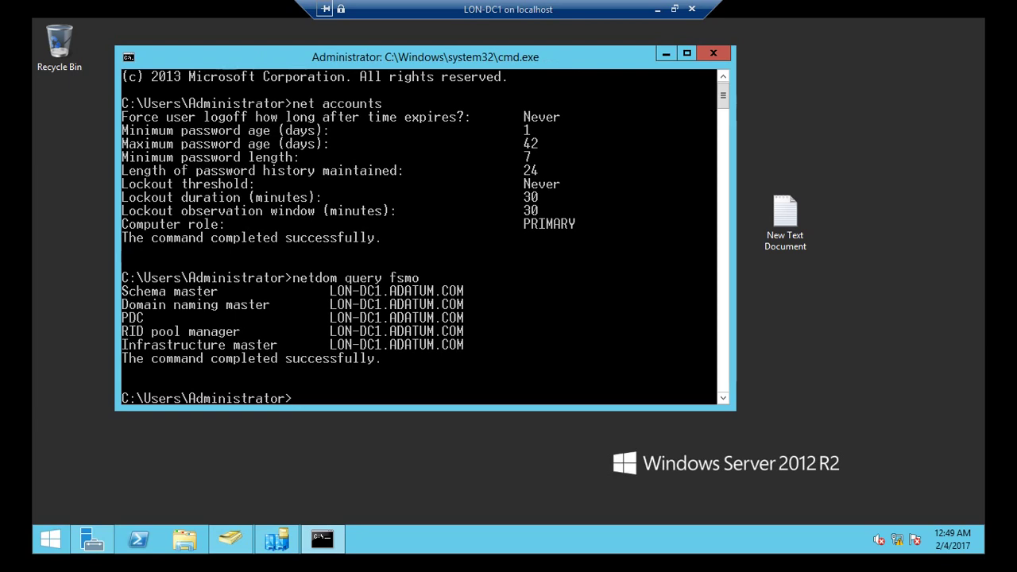
- Mark the FSMO role holder rows and the netdom query fsmo command, then minimize the LON-DC1 connection
{"action": "key", "text": "alt+space"}
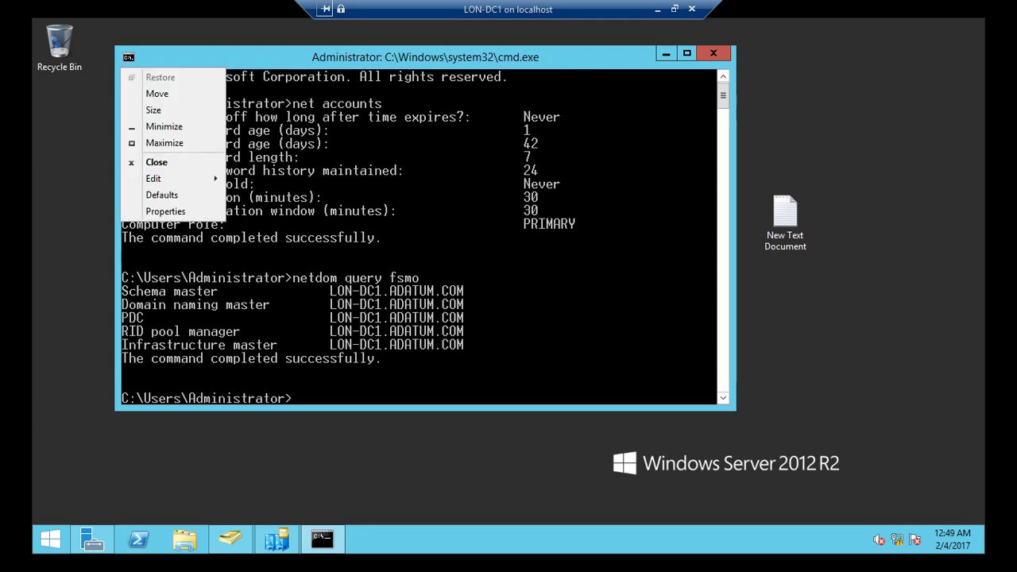
{"action": "key", "text": "Down"}
{"action": "key", "text": "Down"}
{"action": "key", "text": "Down"}
{"action": "key", "text": "Down"}
{"action": "key", "text": "Down"}
{"action": "key", "text": "Down"}
{"action": "key", "text": "Right"}
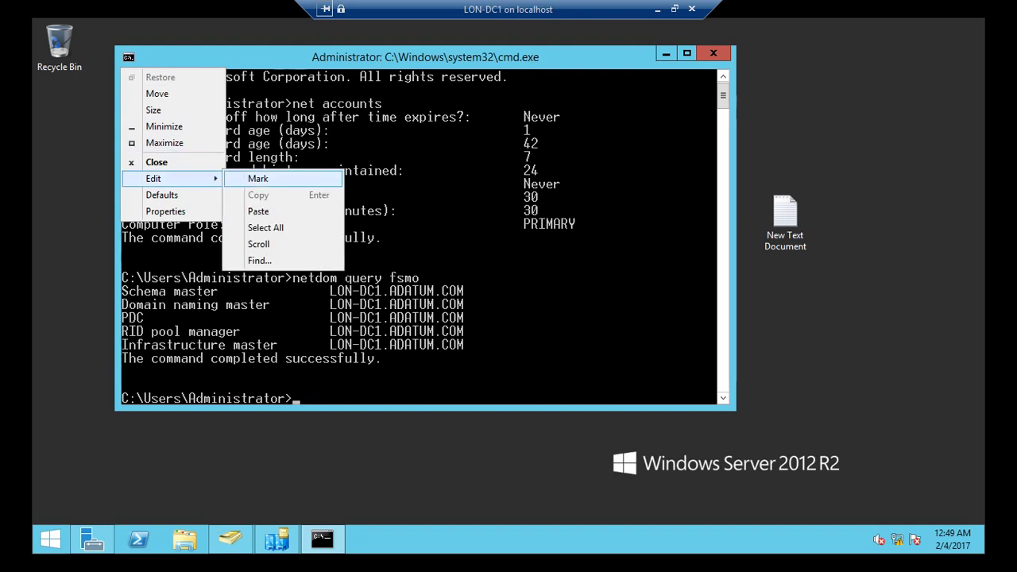
{"action": "key", "text": "Return"}
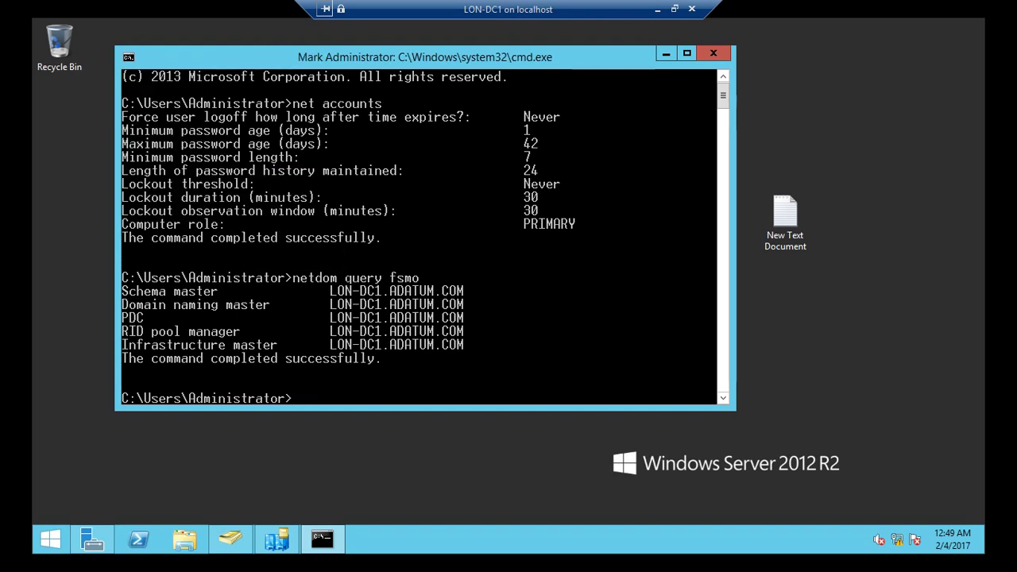
{"action": "left_click_drag", "start_coordinate": [121, 291], "coordinate": [487, 347]}
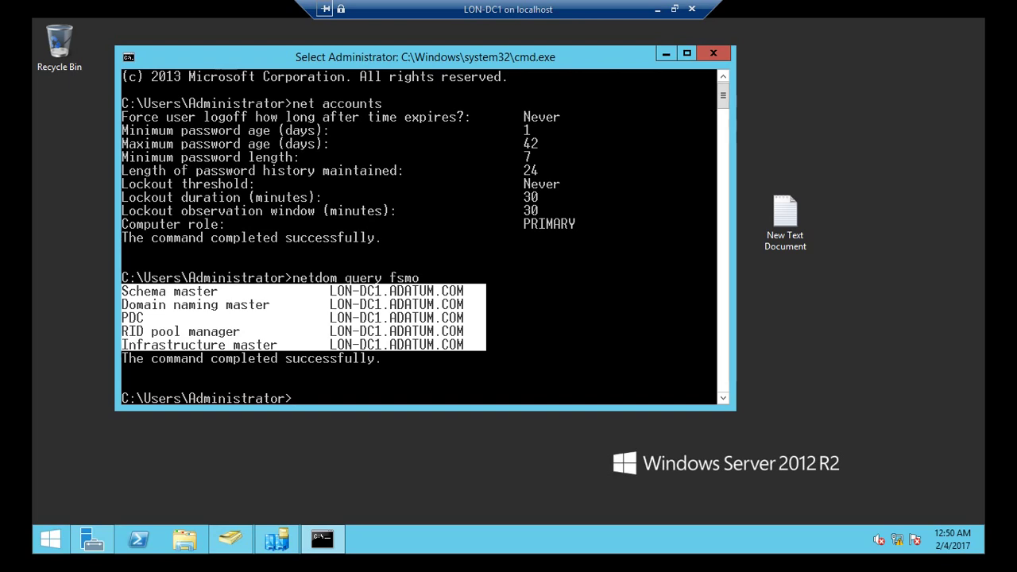
{"action": "left_click_drag", "start_coordinate": [122, 278], "coordinate": [344, 278]}
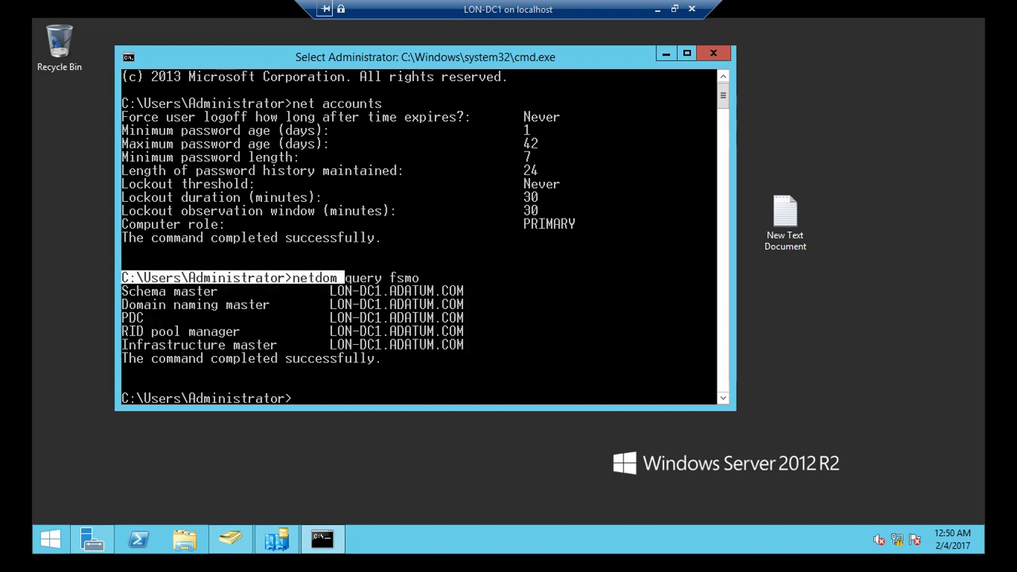
{"action": "left_click_drag", "start_coordinate": [422, 278], "coordinate": [292, 278]}
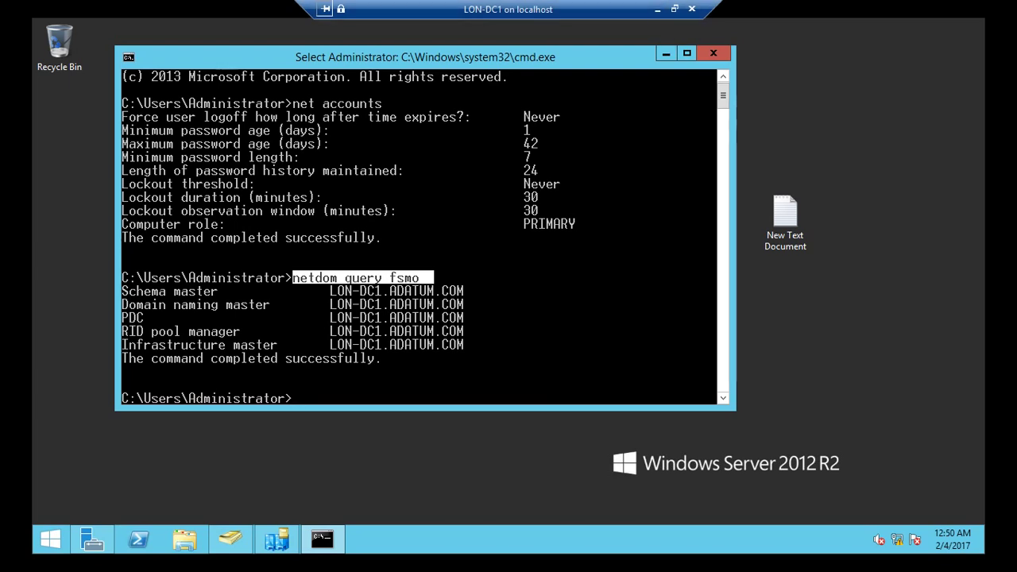
{"action": "left_click", "coordinate": [657, 9]}
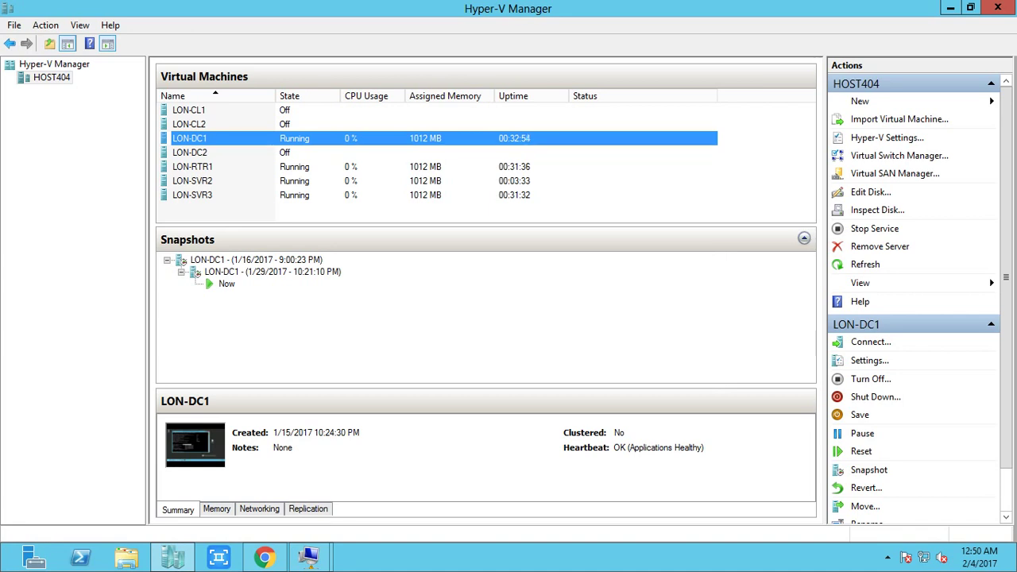
- Connect to LON-SVR2 and sign in with the domain administrator's password
{"action": "right_click", "coordinate": [250, 181]}
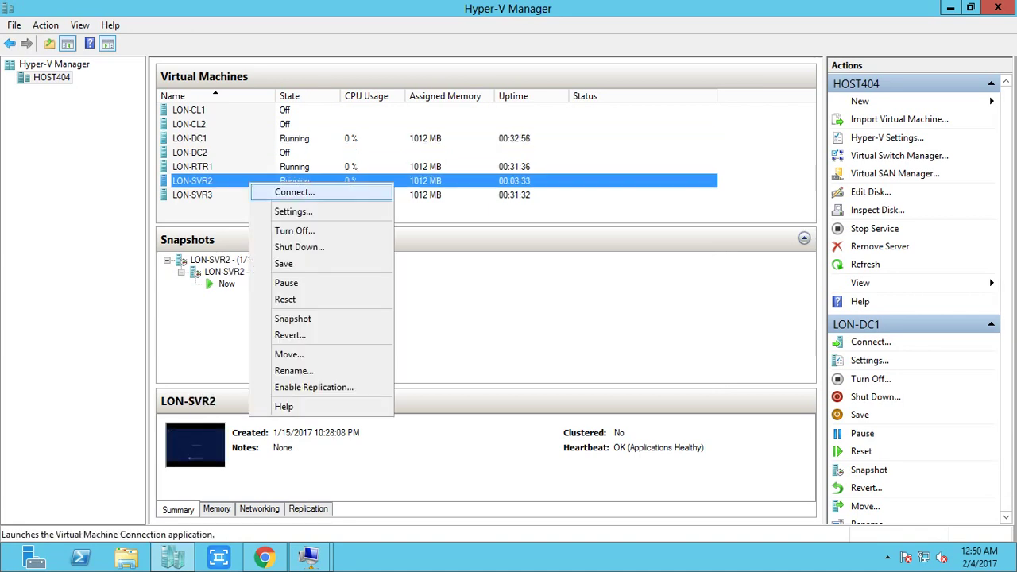
{"action": "left_click", "coordinate": [294, 192]}
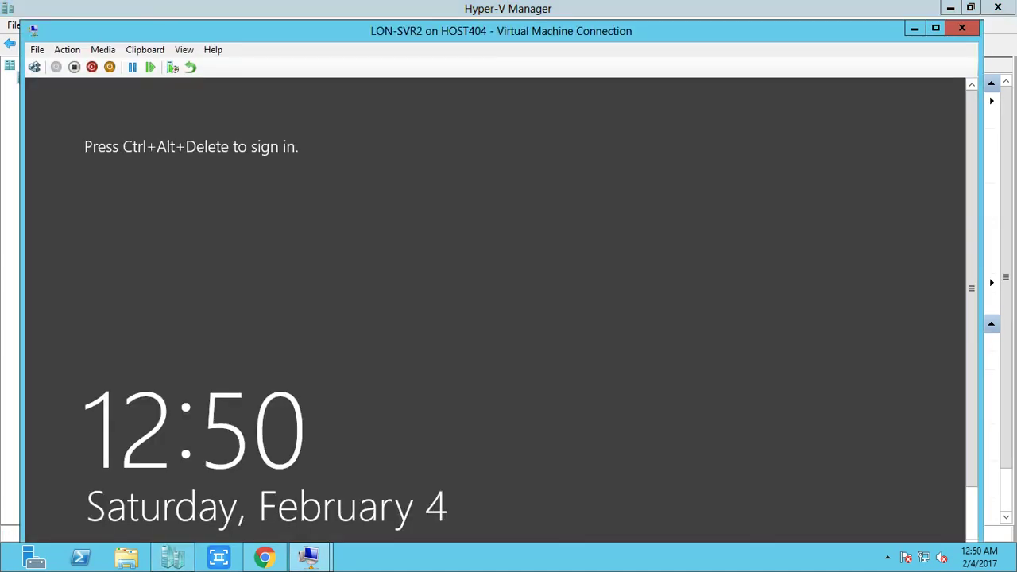
{"action": "key", "text": "ctrl+alt+Pause"}
{"action": "key", "text": "ctrl+alt+End"}
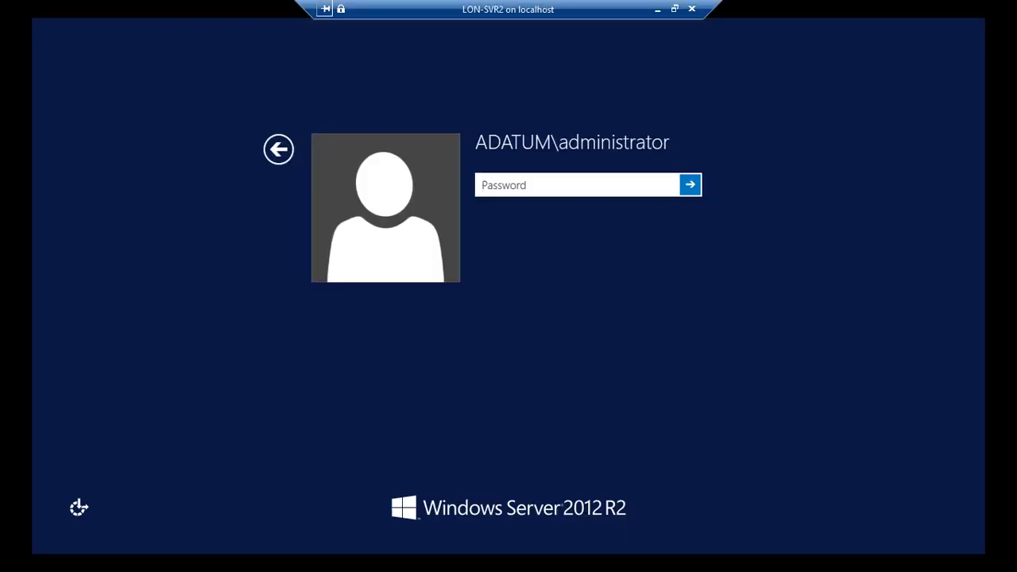
{"action": "type", "text": "Pa$$w0rd"}
{"action": "key", "text": "Return"}
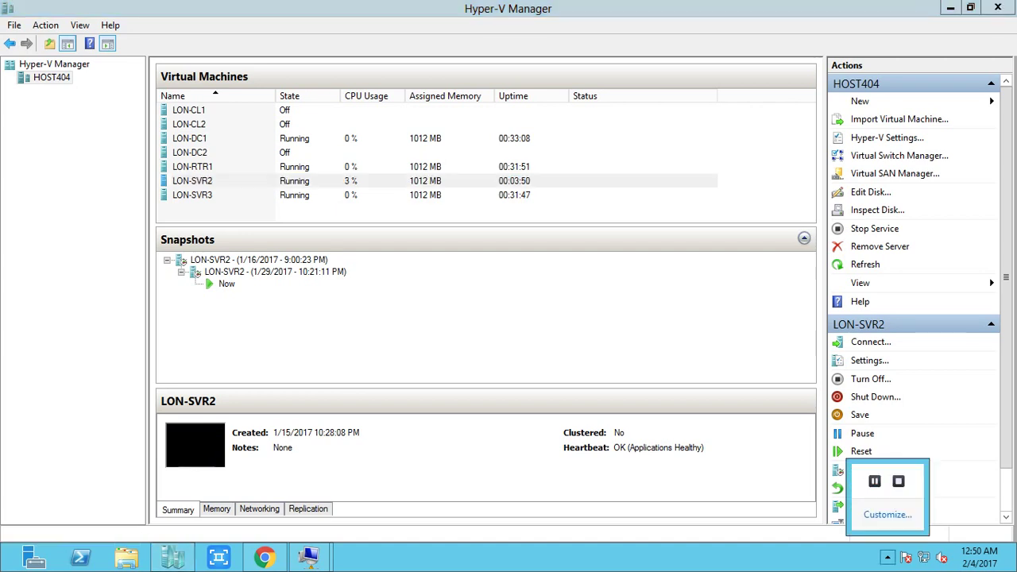
- Reconnect to the LON-SVR2 virtual machine from Hyper-V Manager
{"action": "right_click", "coordinate": [353, 168]}
{"action": "right_click", "coordinate": [348, 183]}
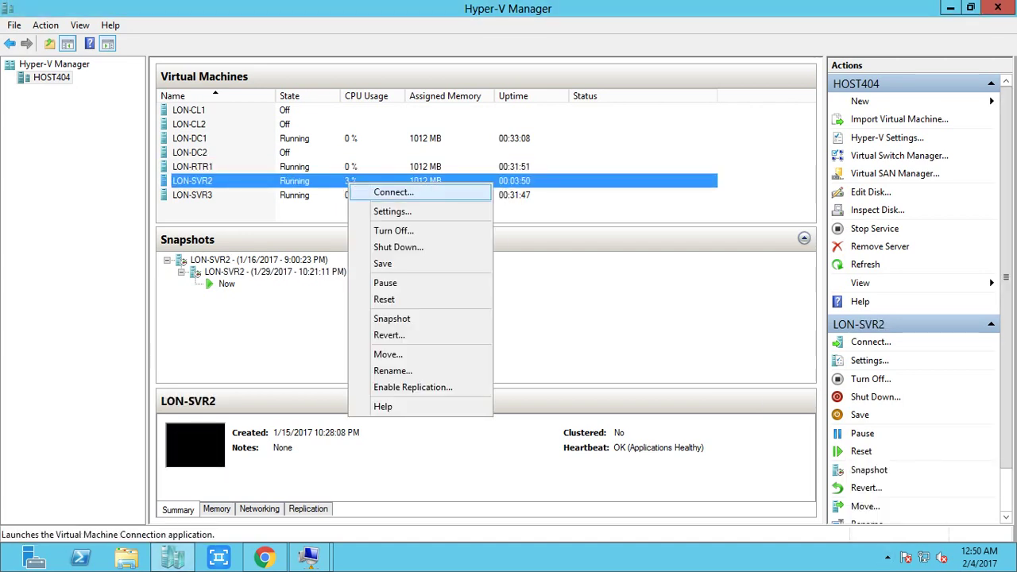
{"action": "left_click", "coordinate": [393, 192]}
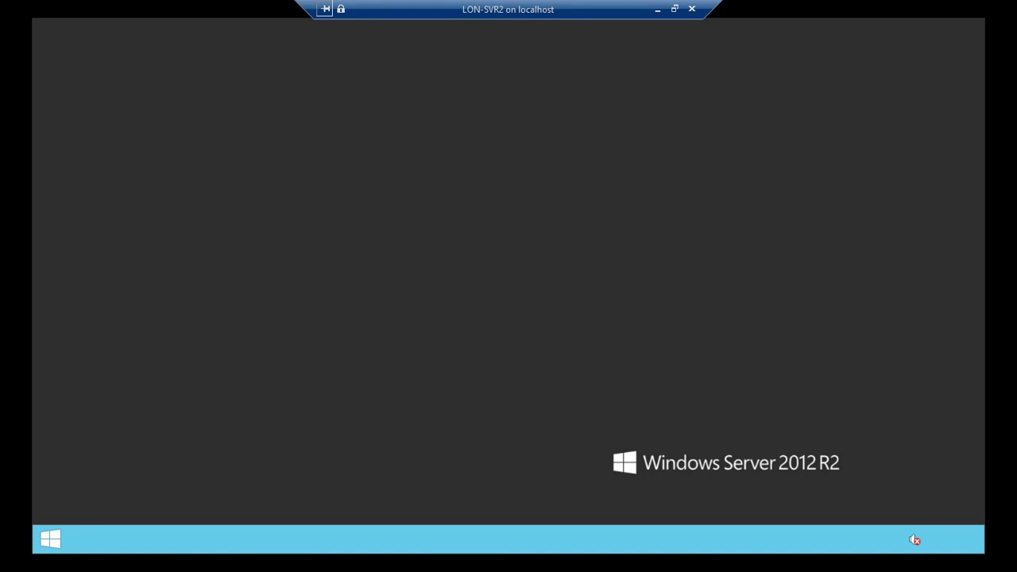
- Open Command Prompt on LON-SVR2 and switch the console to a larger font size
{"action": "key", "text": "super+r"}
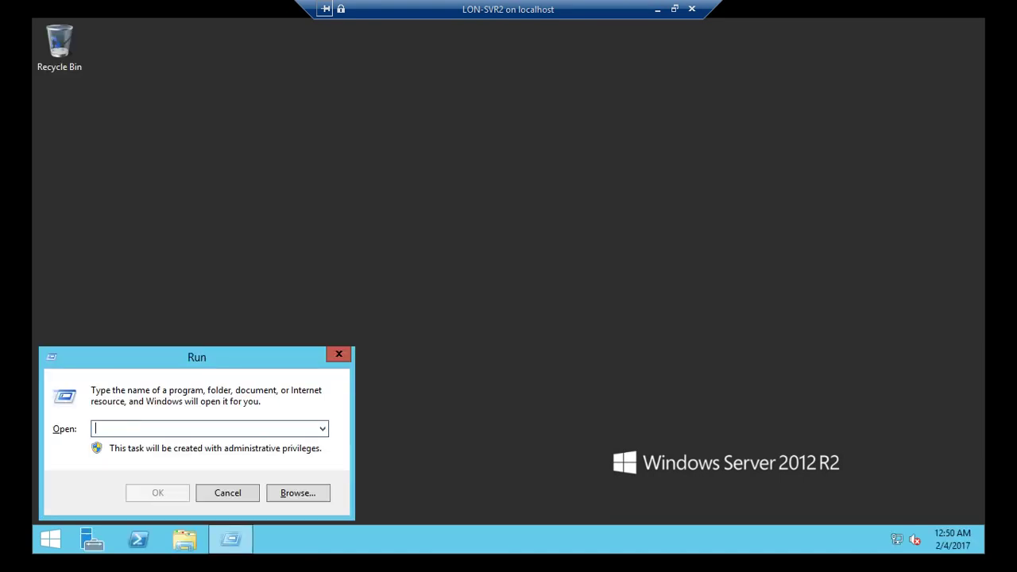
{"action": "type", "text": "cmd"}
{"action": "key", "text": "Return"}
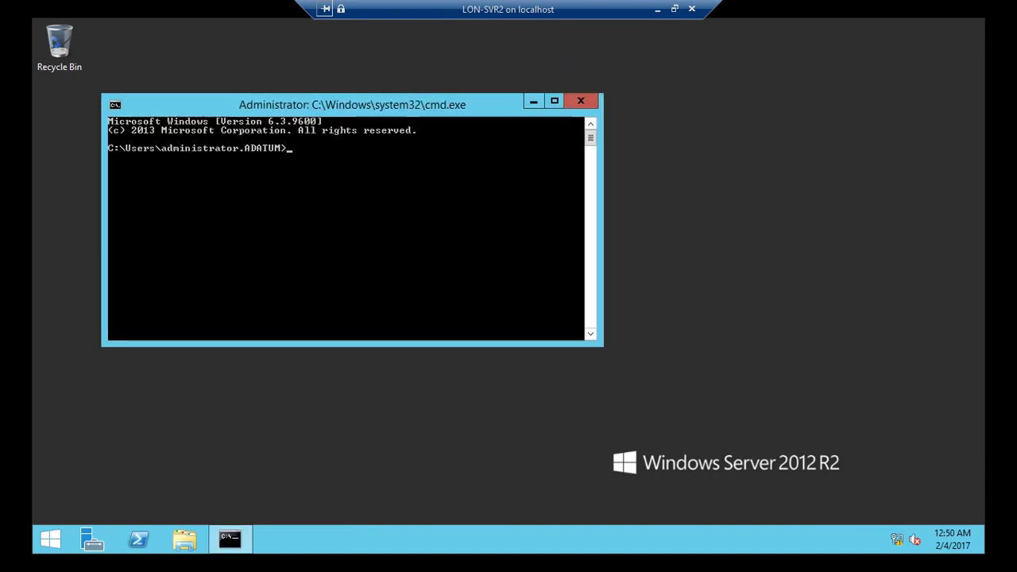
{"action": "key", "text": "alt+space"}
{"action": "key", "text": "Down"}
{"action": "key", "text": "Down"}
{"action": "key", "text": "Down"}
{"action": "key", "text": "Down"}
{"action": "key", "text": "Down"}
{"action": "key", "text": "Down"}
{"action": "key", "text": "Down"}
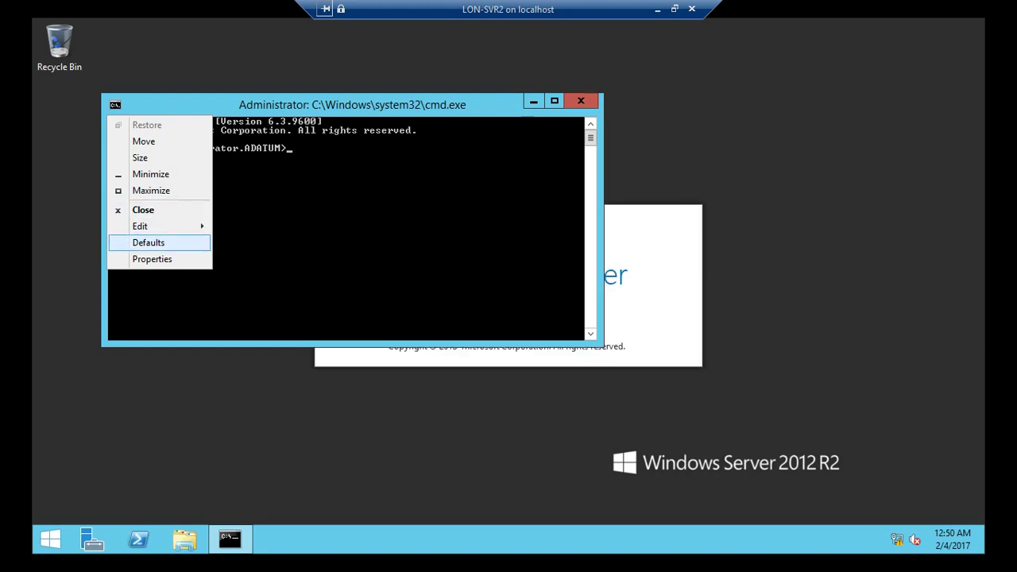
{"action": "key", "text": "Down"}
{"action": "key", "text": "Return"}
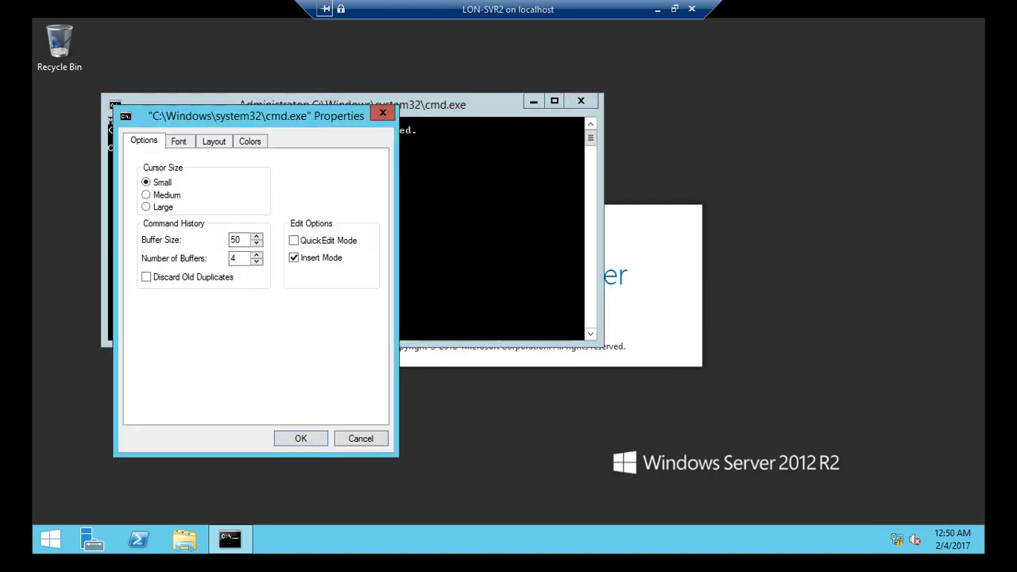
{"action": "key", "text": "ctrl+Tab"}
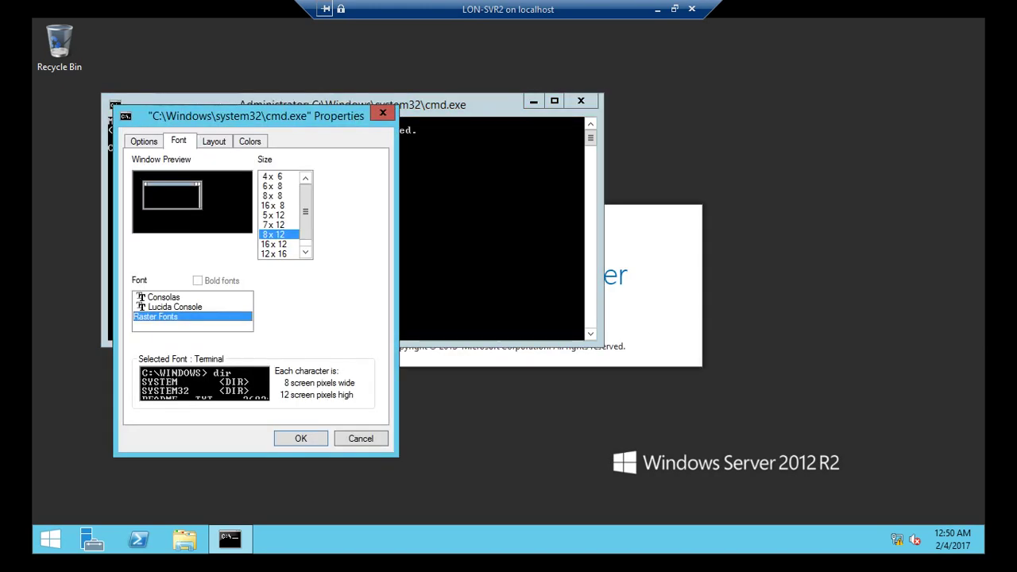
{"action": "key", "text": "Down"}
{"action": "key", "text": "Escape"}
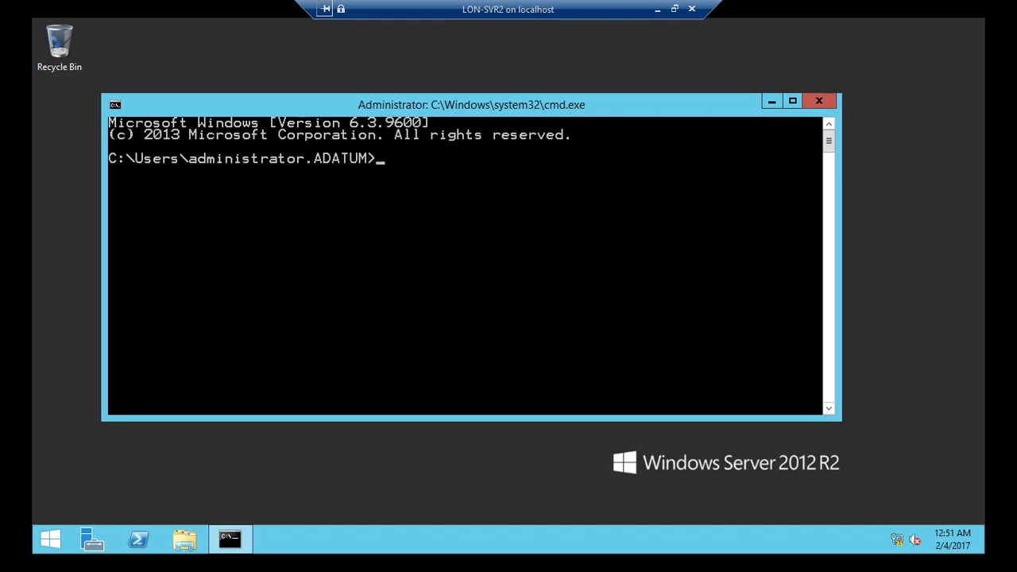
- Run net accounts and mark the Computer role BACKUP line, the output block and the command
{"action": "type", "text": "net accounts"}
{"action": "key", "text": "Return"}
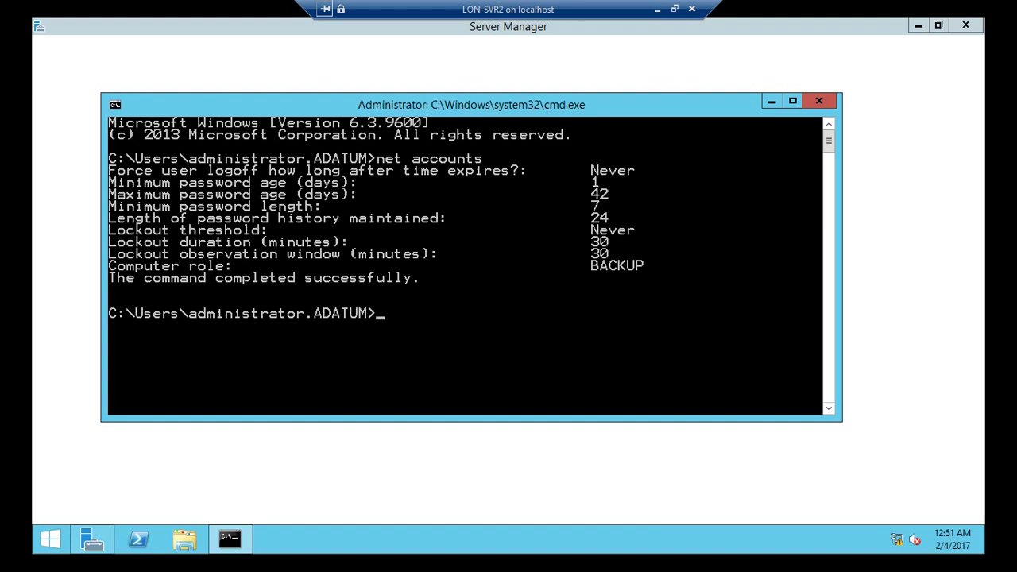
{"action": "key", "text": "alt+space"}
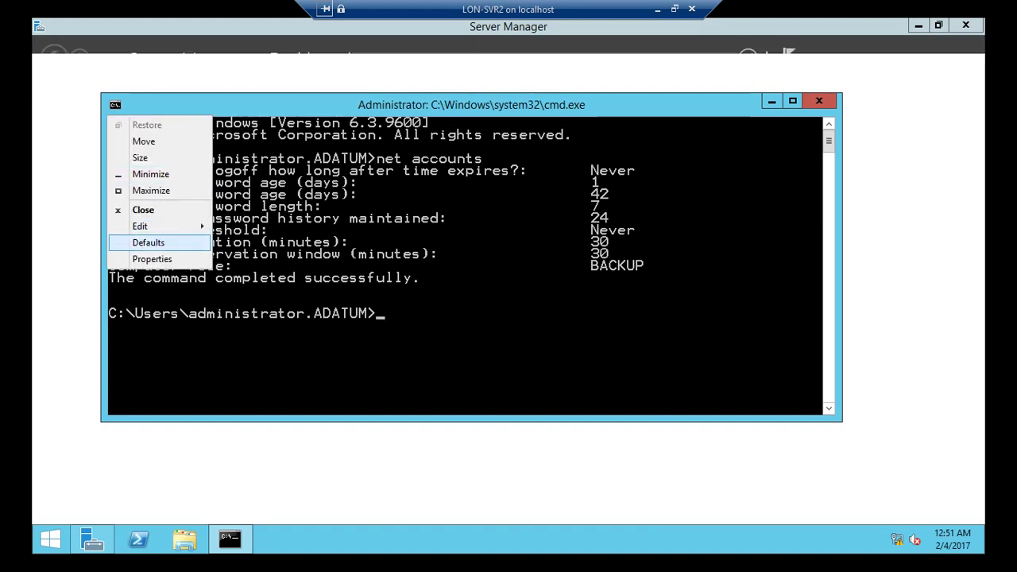
{"action": "key", "text": "Up"}
{"action": "key", "text": "Right"}
{"action": "key", "text": "Return"}
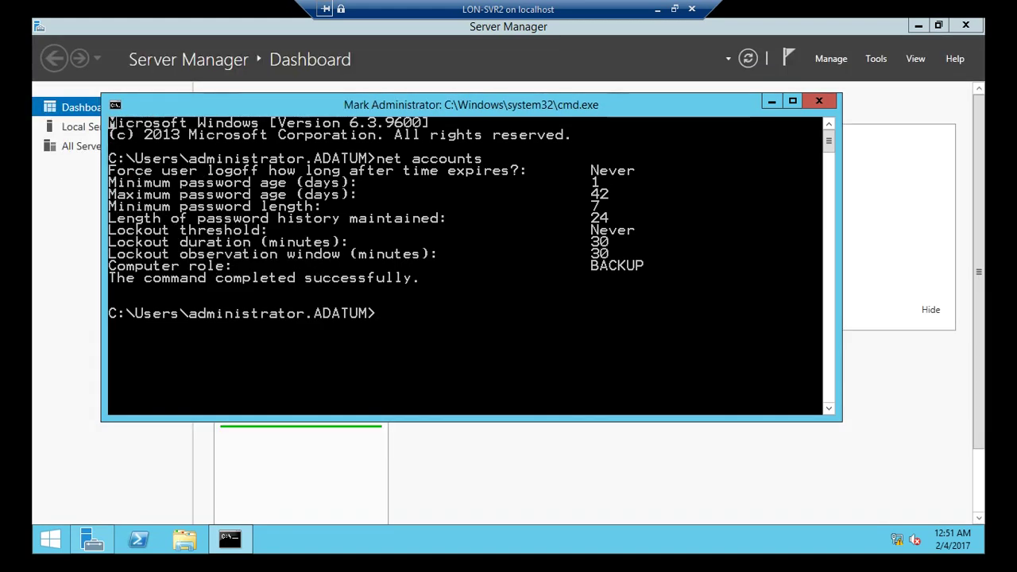
{"action": "left_click_drag", "start_coordinate": [650, 265], "coordinate": [109, 265]}
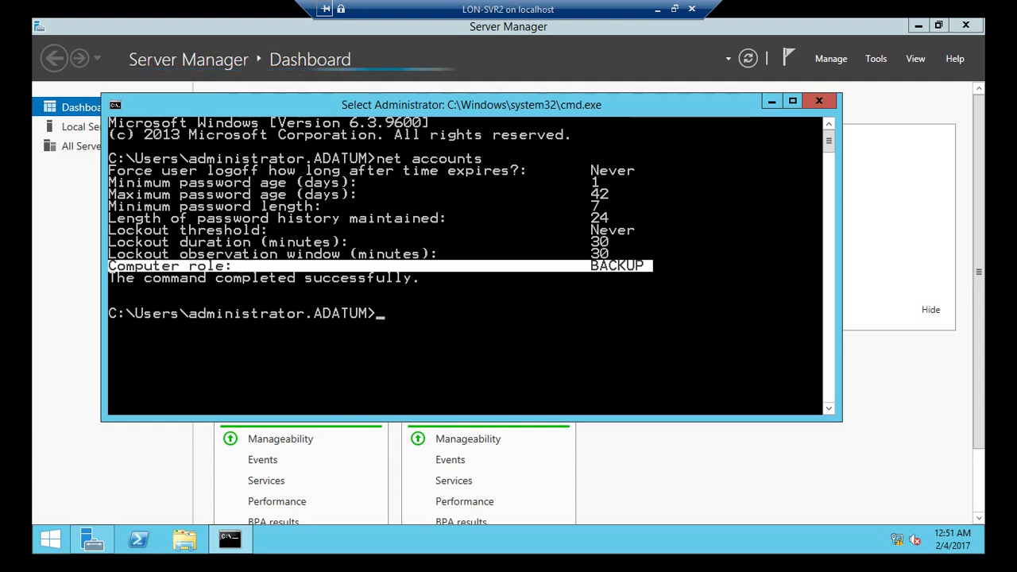
{"action": "left_click_drag", "start_coordinate": [108, 164], "coordinate": [661, 284]}
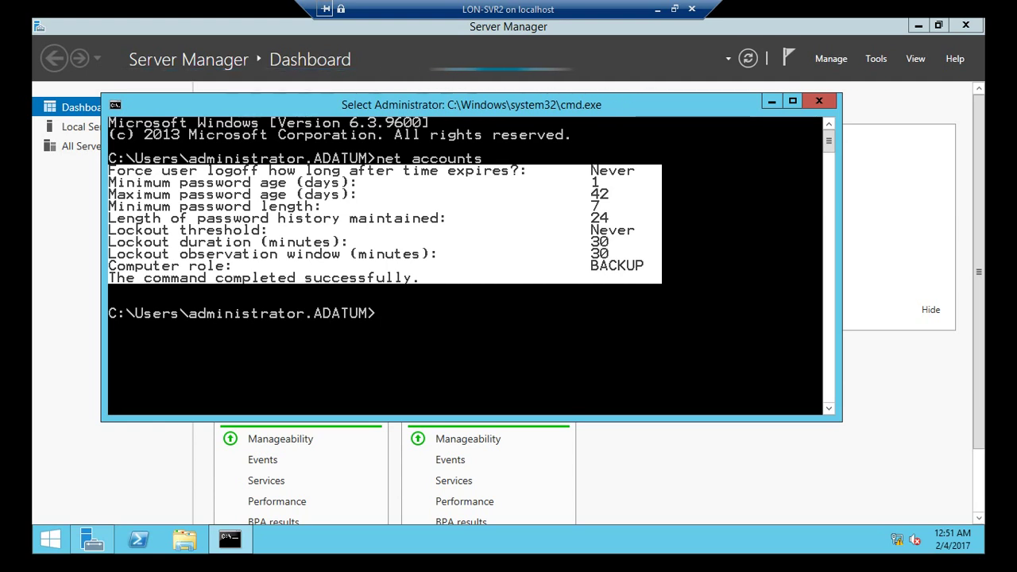
{"action": "left_click_drag", "start_coordinate": [377, 158], "coordinate": [491, 159]}
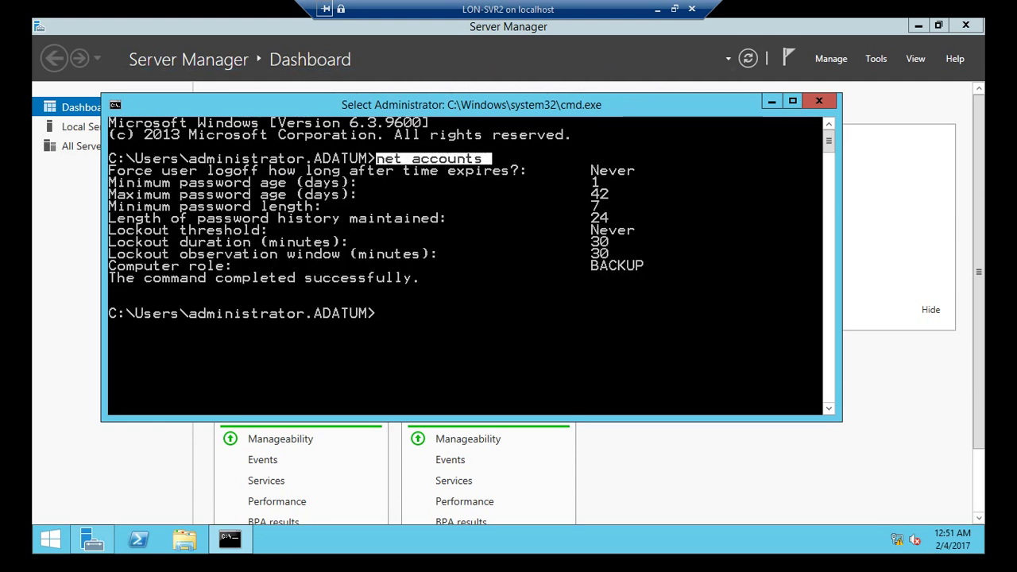
- Run netdom query fsmo and mark the five role lines held by LON-DC1.ADATUM.COM
{"action": "type", "text": "ne"}
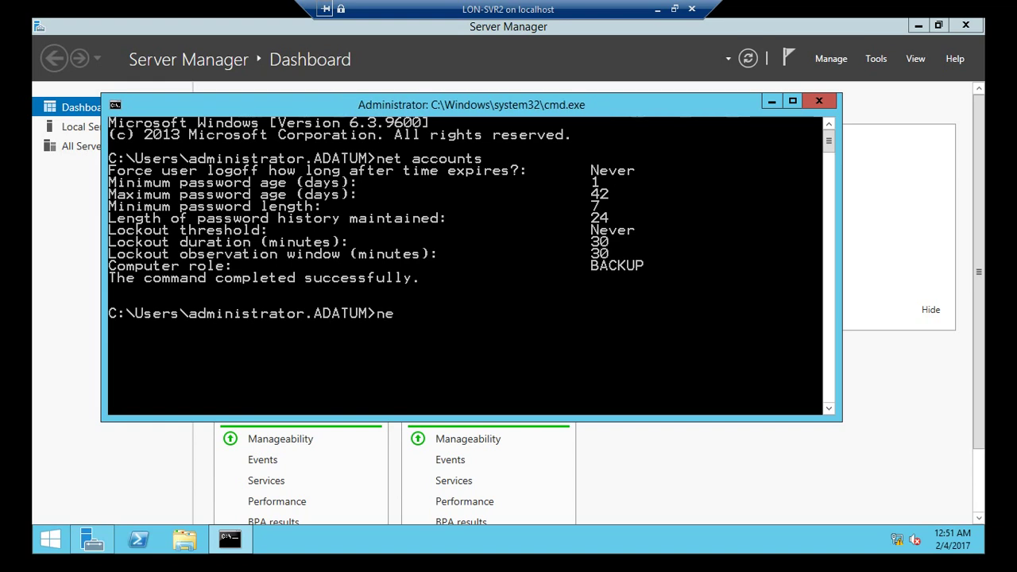
{"action": "type", "text": "tdom "}
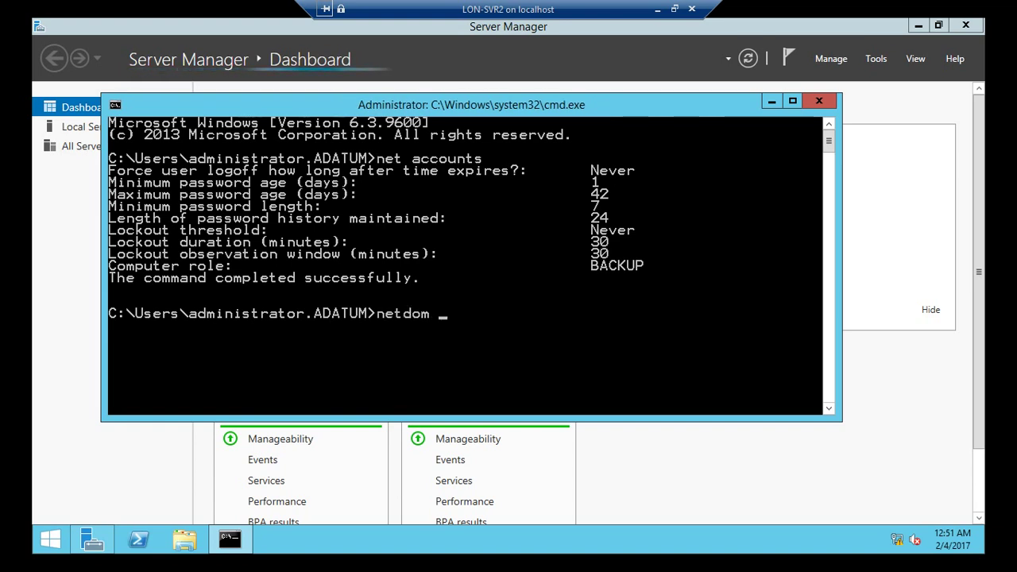
{"action": "type", "text": "que"}
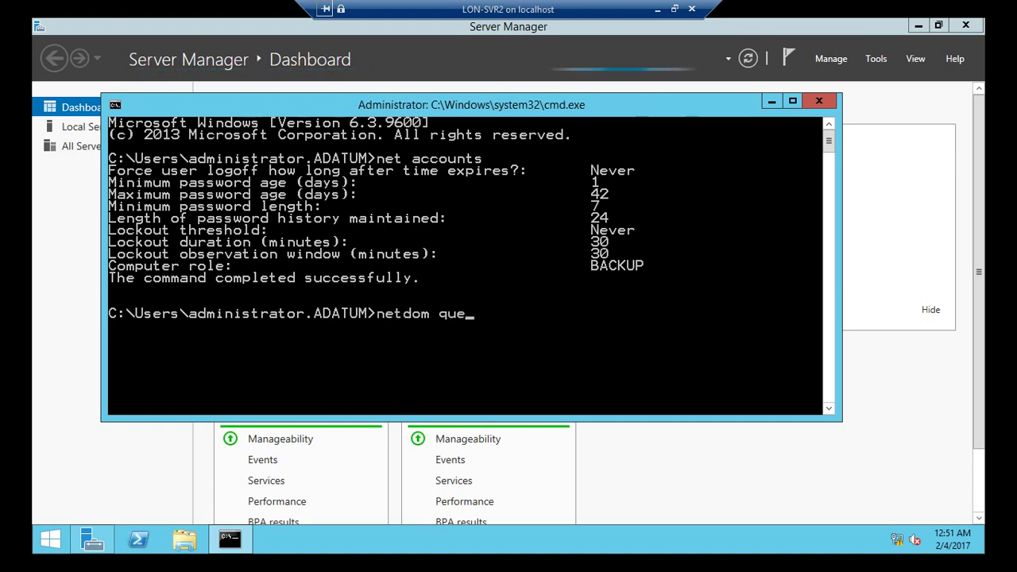
{"action": "type", "text": "ry fsmo"}
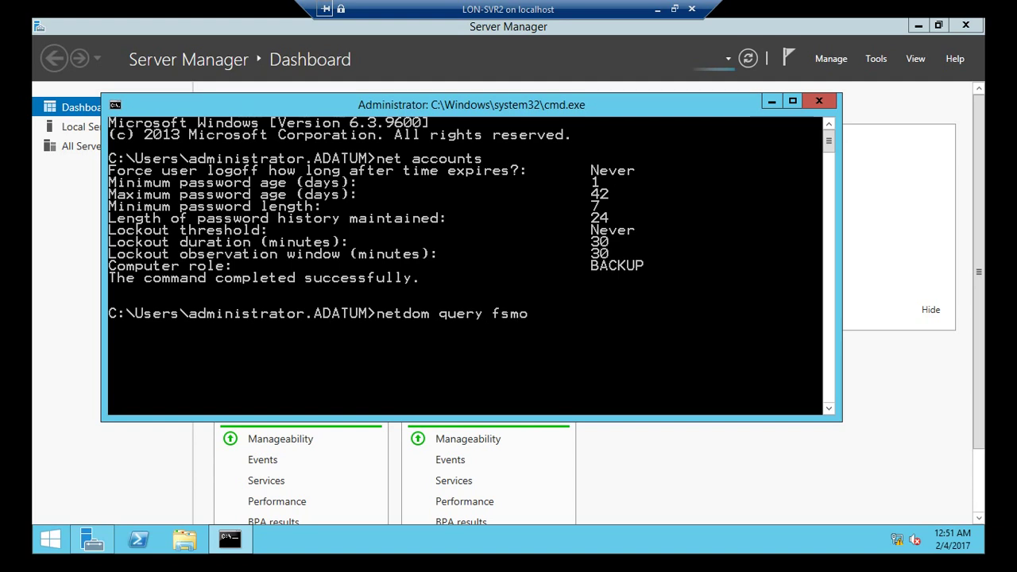
{"action": "key", "text": "Return"}
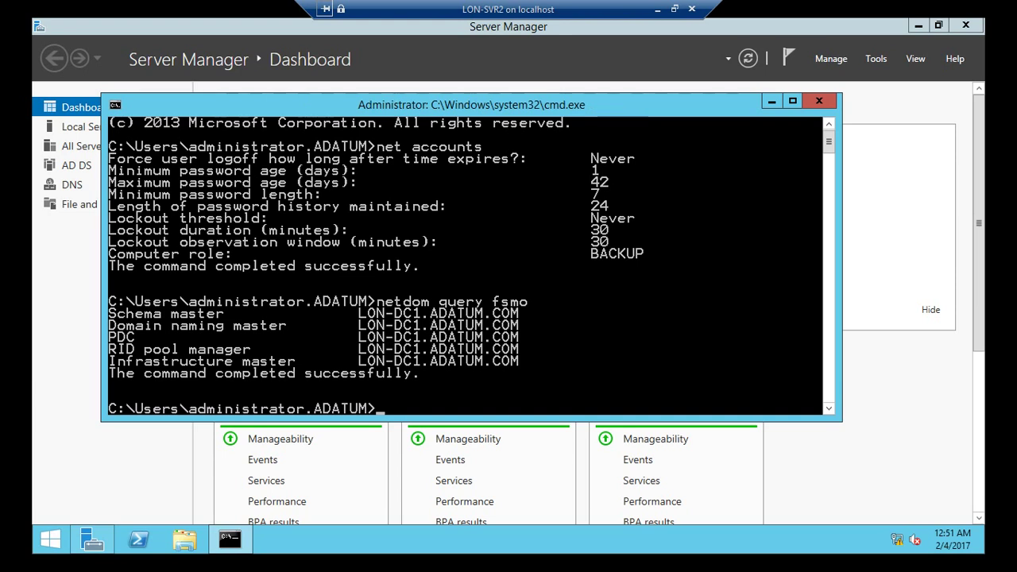
{"action": "key", "text": "alt+space"}
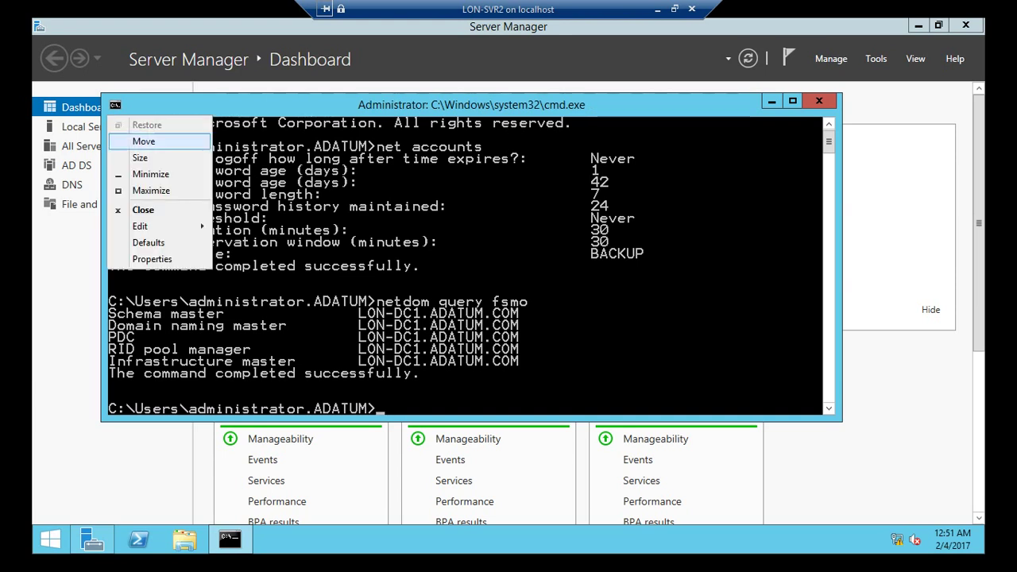
{"action": "key", "text": "Down"}
{"action": "key", "text": "Down"}
{"action": "key", "text": "Down"}
{"action": "key", "text": "Down"}
{"action": "key", "text": "Down"}
{"action": "key", "text": "Right"}
{"action": "key", "text": "Return"}
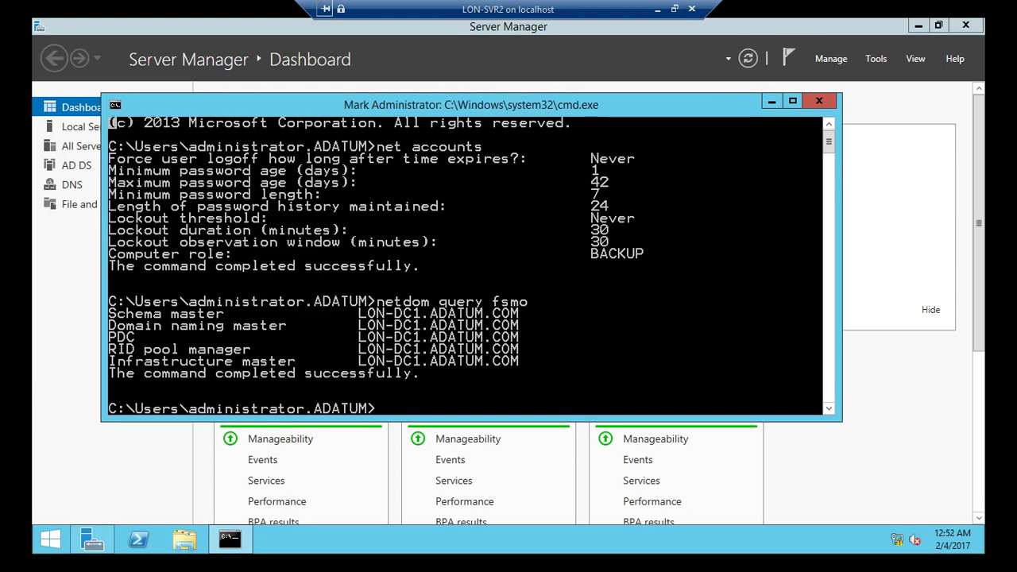
{"action": "left_click_drag", "start_coordinate": [109, 313], "coordinate": [224, 355]}
{"action": "key", "text": "shift+Down"}
{"action": "key", "text": "shift+Right"}
{"action": "key", "text": "shift+Right"}
{"action": "key", "text": "shift+Right"}
{"action": "key", "text": "shift+Right"}
{"action": "key", "text": "shift+Right"}
{"action": "key", "text": "shift+Right"}
{"action": "key", "text": "shift+Right"}
{"action": "key", "text": "shift+Right"}
{"action": "key", "text": "shift+Right"}
{"action": "key", "text": "shift+Right"}
{"action": "key", "text": "shift+Right"}
{"action": "key", "text": "shift+Right"}
{"action": "key", "text": "shift+Right"}
{"action": "key", "text": "shift+Right"}
{"action": "key", "text": "shift+Right"}
{"action": "key", "text": "shift+Right"}
{"action": "key", "text": "shift+Right"}
{"action": "key", "text": "shift+Right"}
{"action": "key", "text": "shift+Right"}
{"action": "key", "text": "shift+Right"}
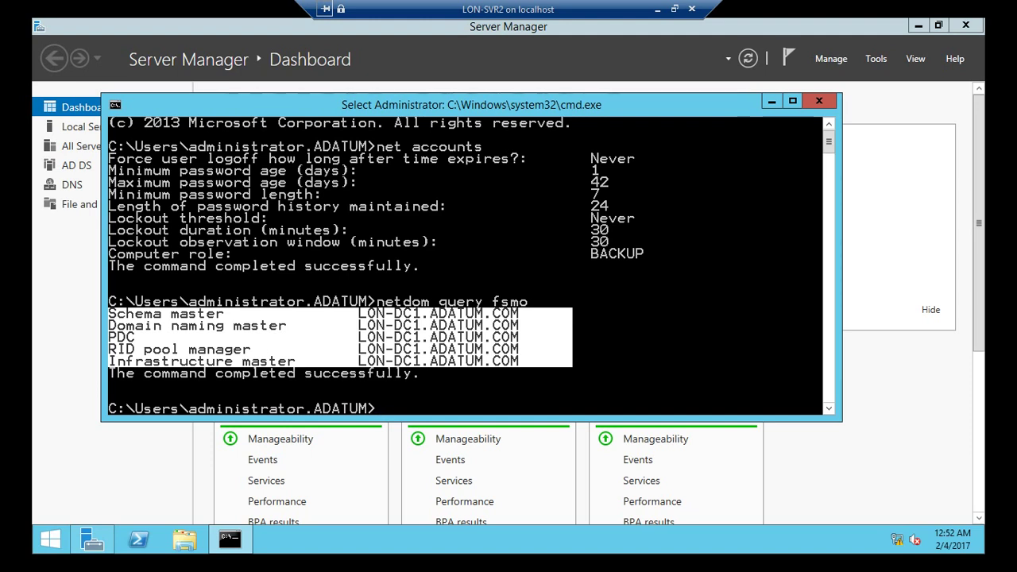
- Select the netdom query fsmo command text and minimize the console
{"action": "left_click_drag", "start_coordinate": [377, 302], "coordinate": [546, 302]}
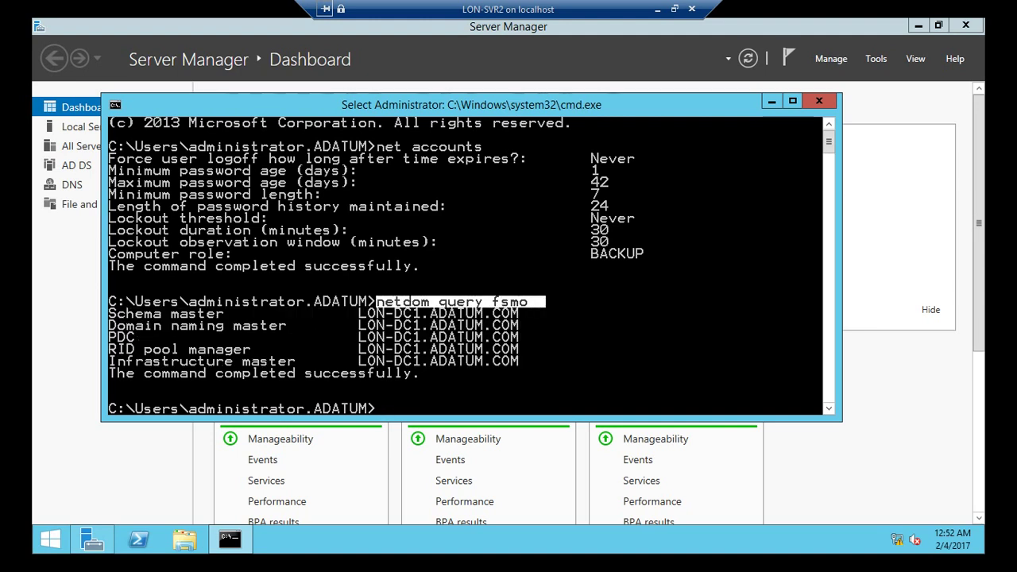
{"action": "scroll", "coordinate": [468, 267], "scroll_direction": "down", "scroll_amount": 2}
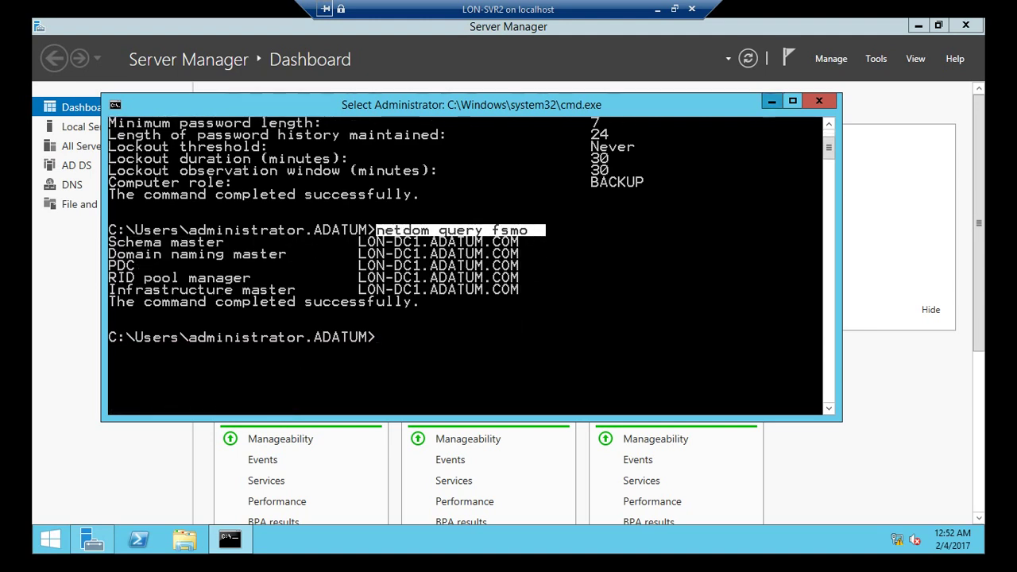
{"action": "left_click", "coordinate": [771, 101]}
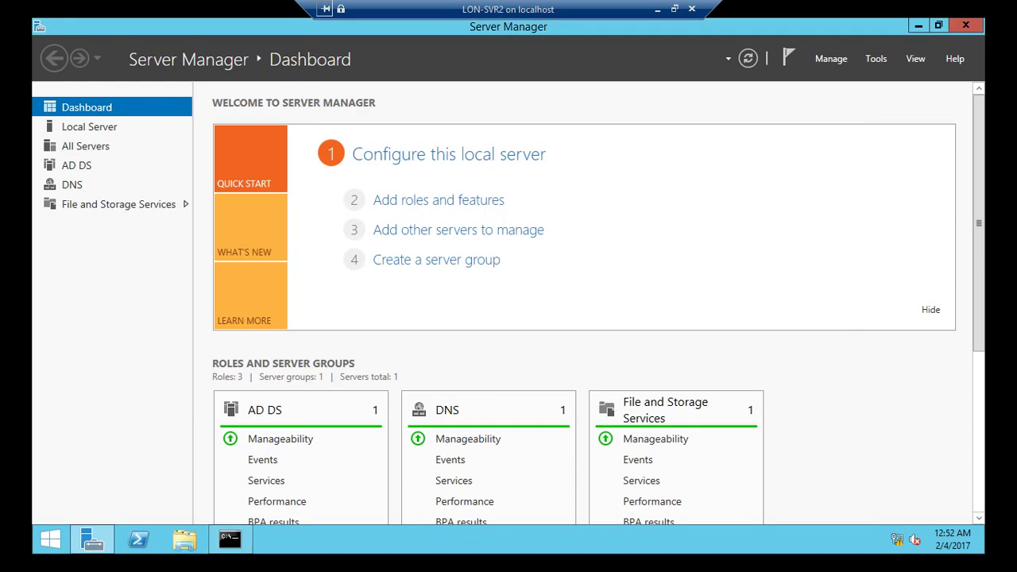
- Launch Active Directory Sites and Services from Server Manager's Tools menu and refresh the desktop
{"action": "left_click", "coordinate": [875, 58]}
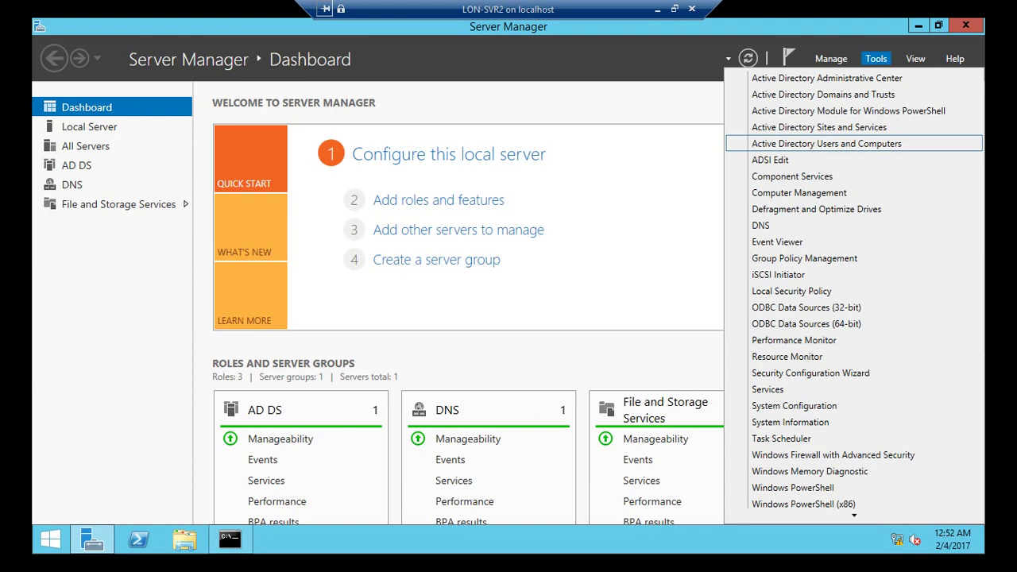
{"action": "left_click", "coordinate": [819, 128]}
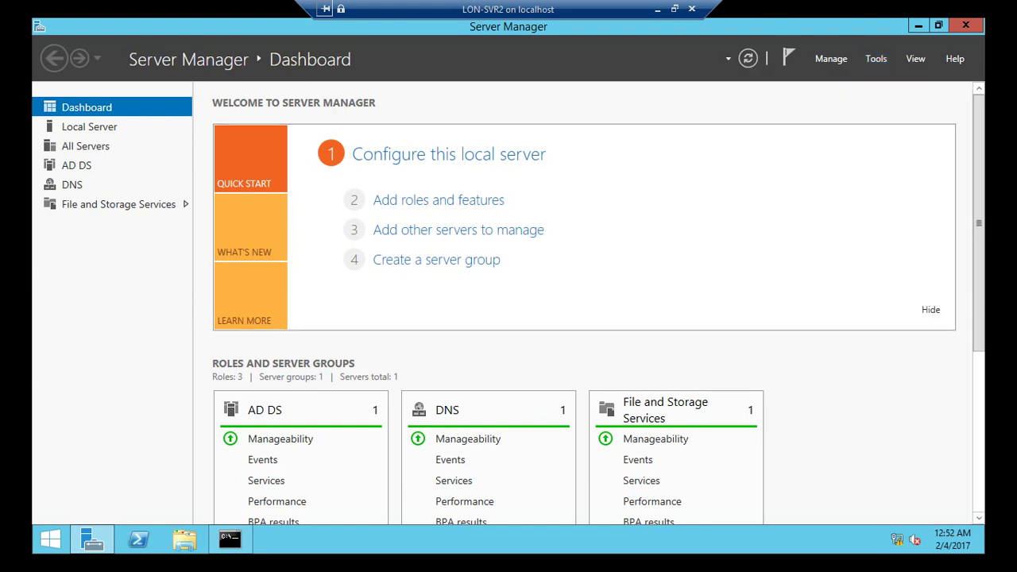
{"action": "left_click", "coordinate": [919, 25]}
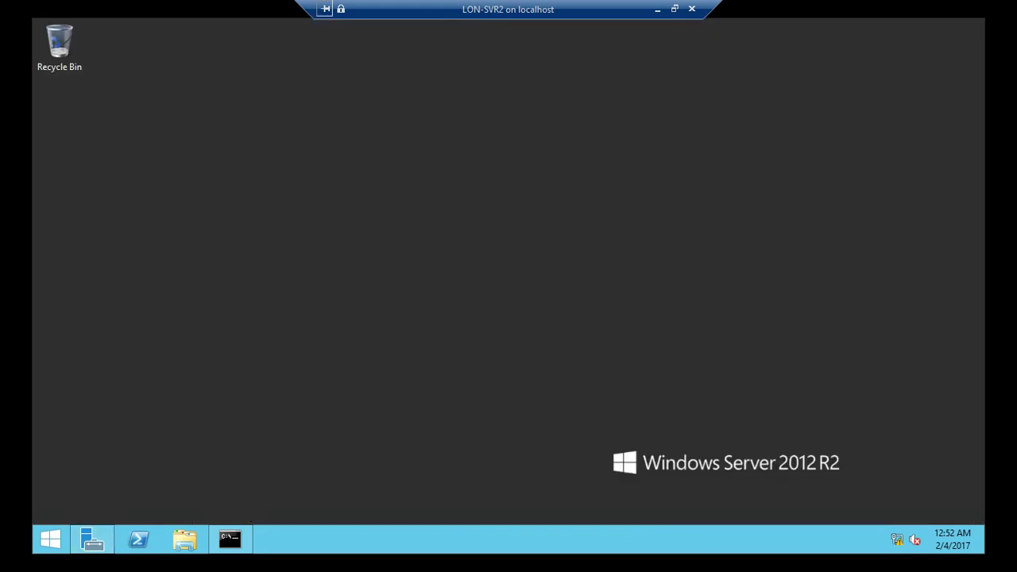
{"action": "right_click", "coordinate": [231, 156]}
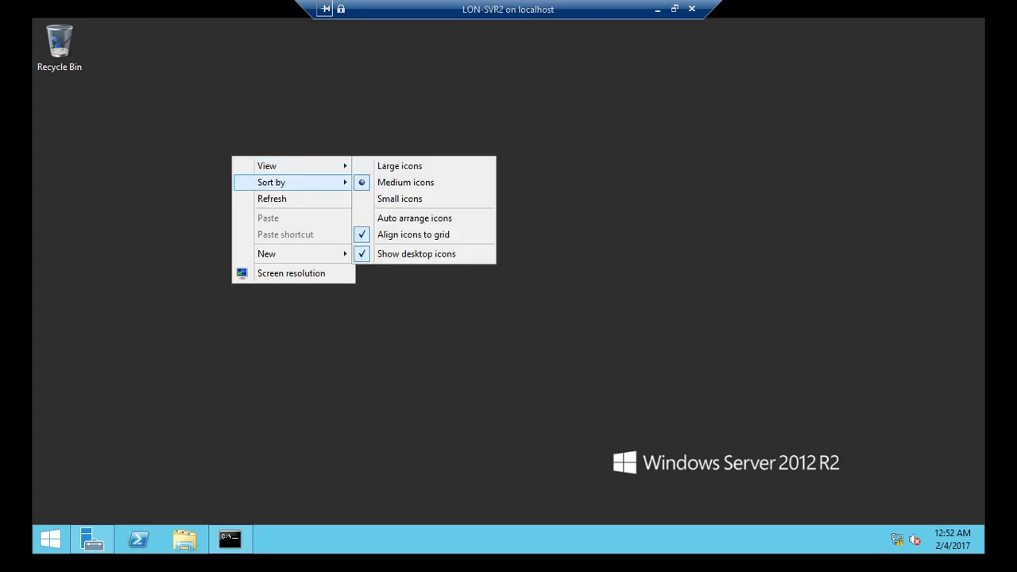
{"action": "left_click", "coordinate": [274, 198]}
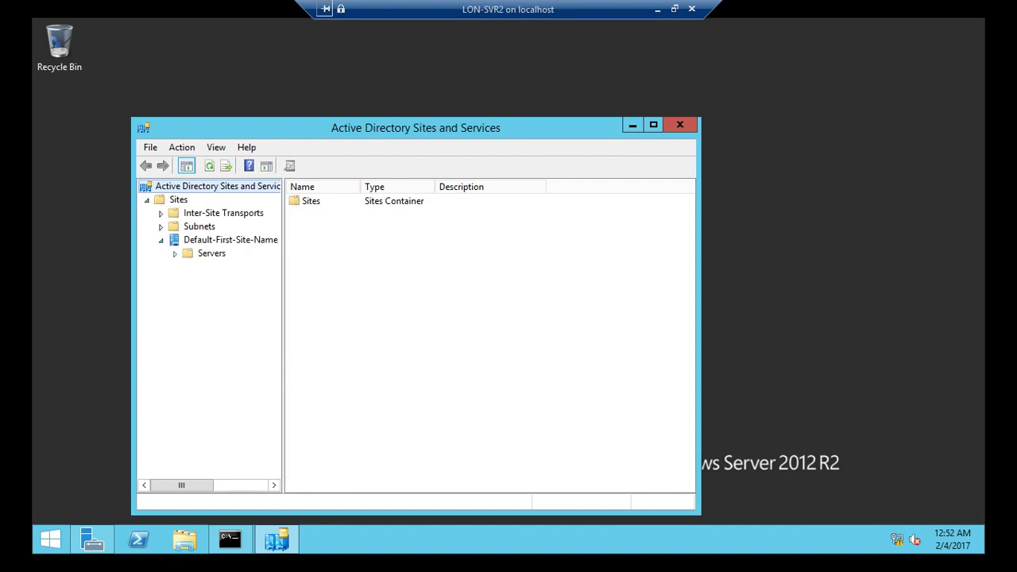
- Expand LON-DC1 and LON-SVR2, show LON-SVR2's NTDS Settings connection from LON-DC1, then minimize the session
{"action": "left_click", "coordinate": [189, 267]}
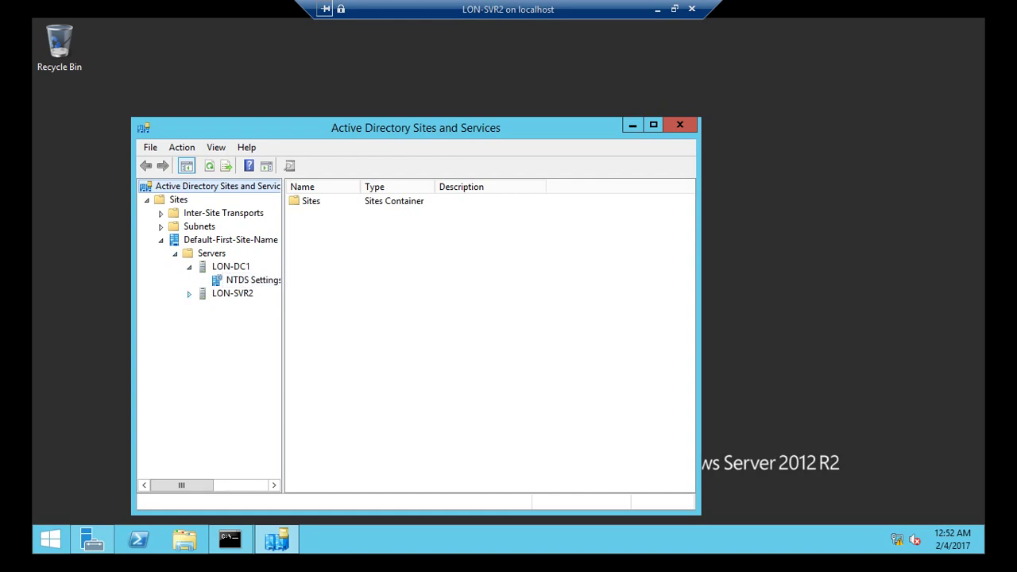
{"action": "left_click", "coordinate": [189, 294]}
{"action": "left_click", "coordinate": [253, 307]}
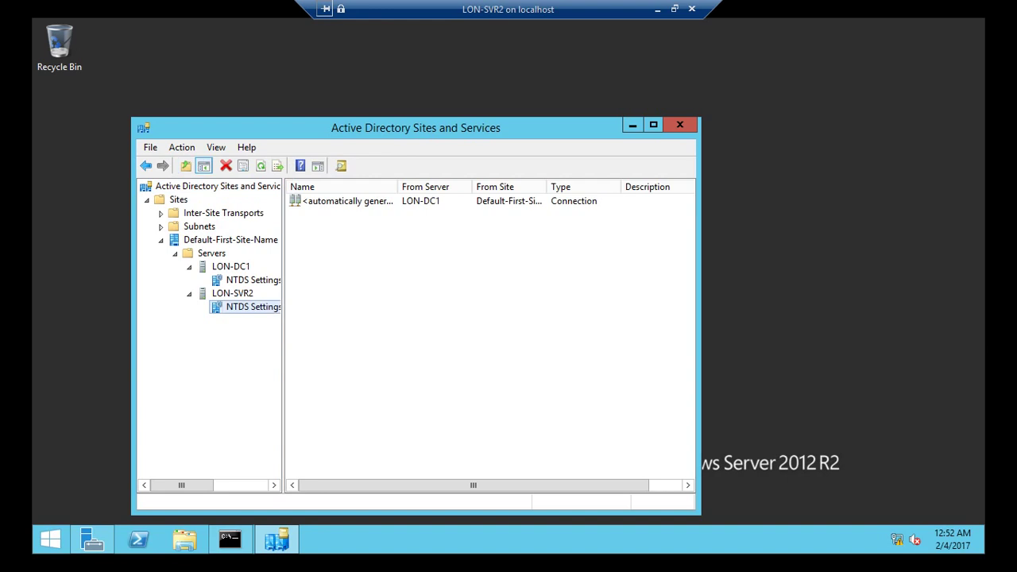
{"action": "left_click", "coordinate": [253, 279]}
{"action": "right_click", "coordinate": [238, 280]}
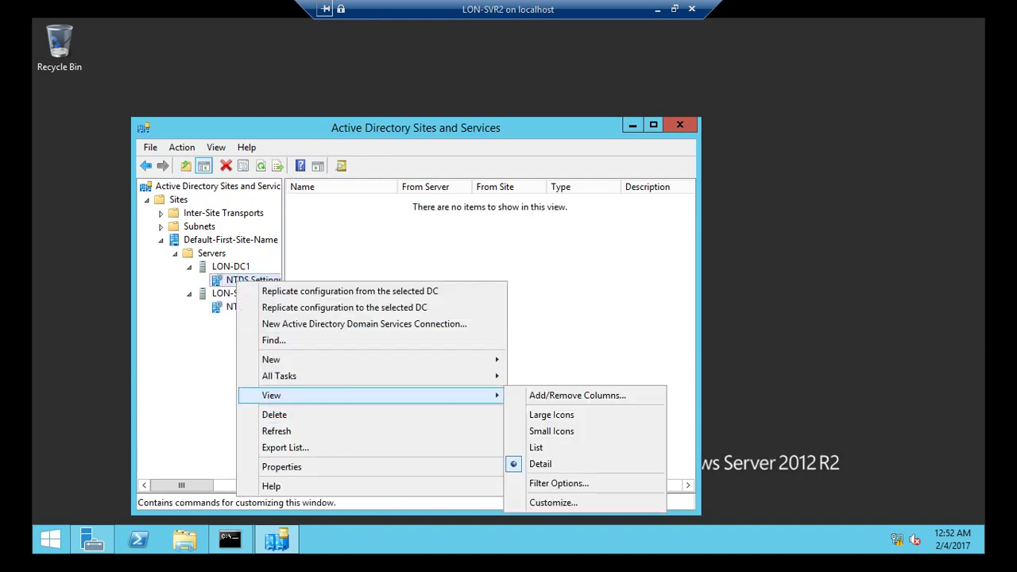
{"action": "mouse_move", "coordinate": [271, 395]}
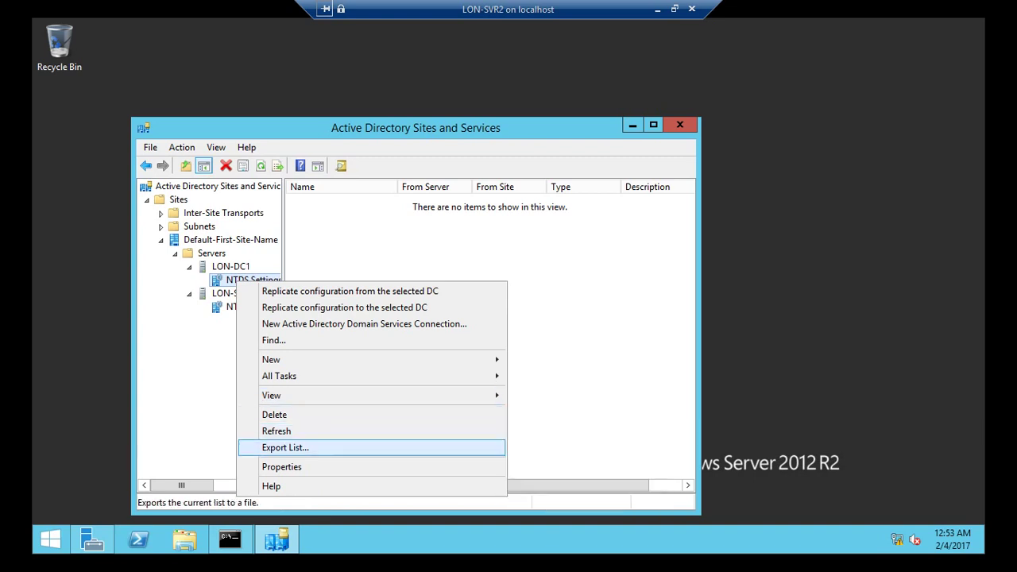
{"action": "key", "text": "Escape"}
{"action": "left_click", "coordinate": [253, 306]}
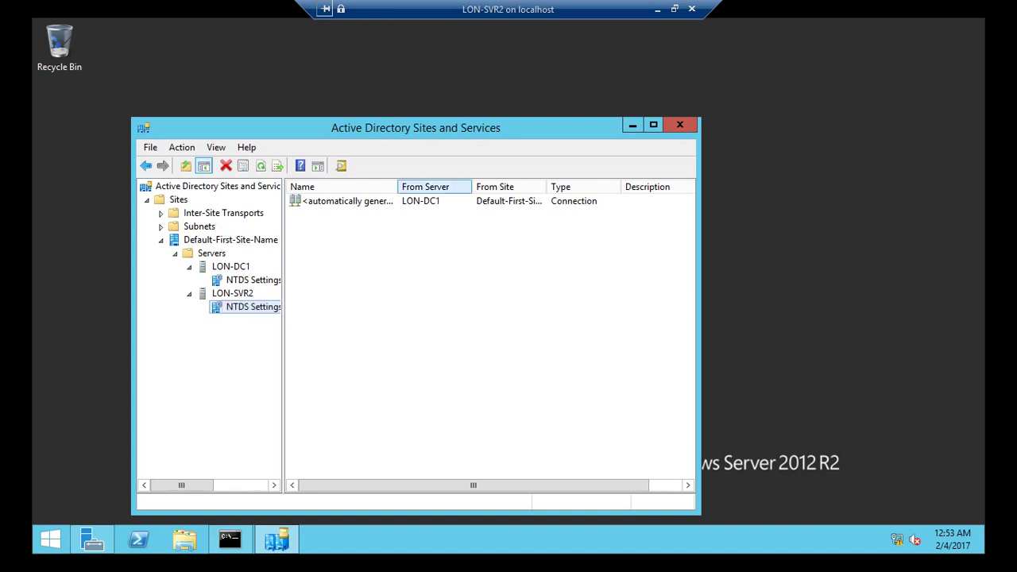
{"action": "left_click", "coordinate": [657, 9]}
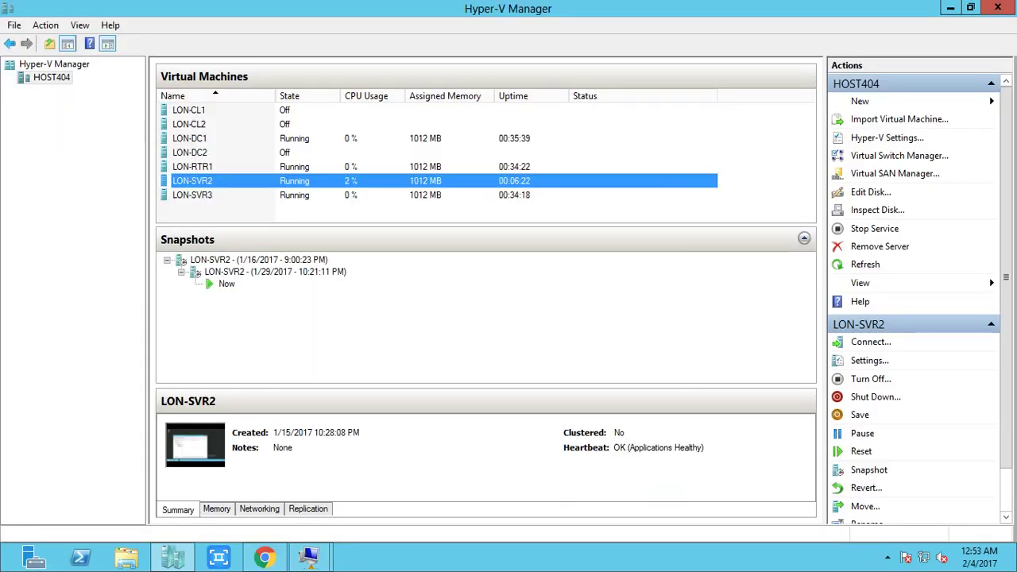
- Bring Sites and Services forward on LON-DC1 and refresh LON-DC1's NTDS Settings
{"action": "right_click", "coordinate": [230, 141]}
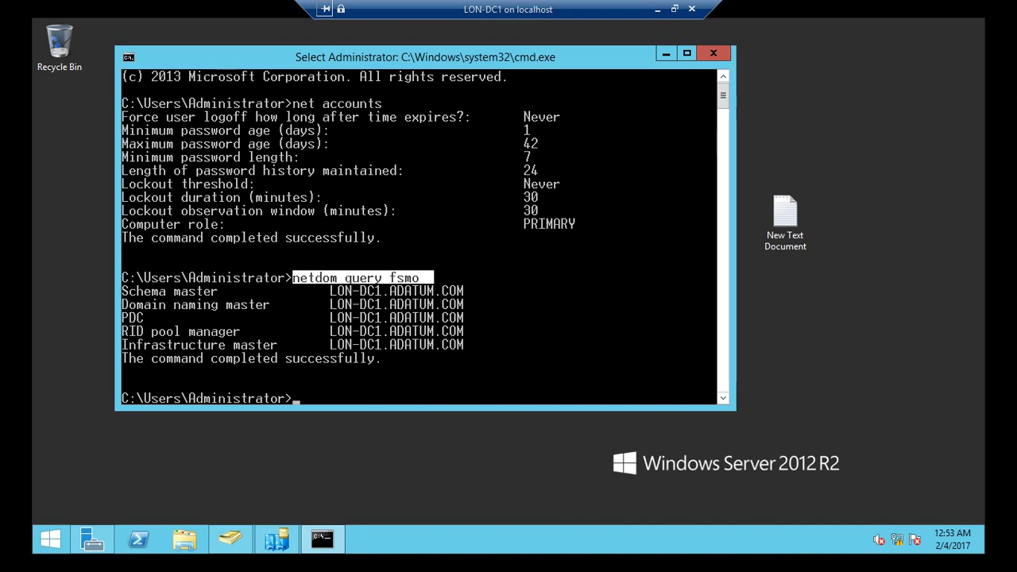
{"action": "left_click", "coordinate": [276, 540]}
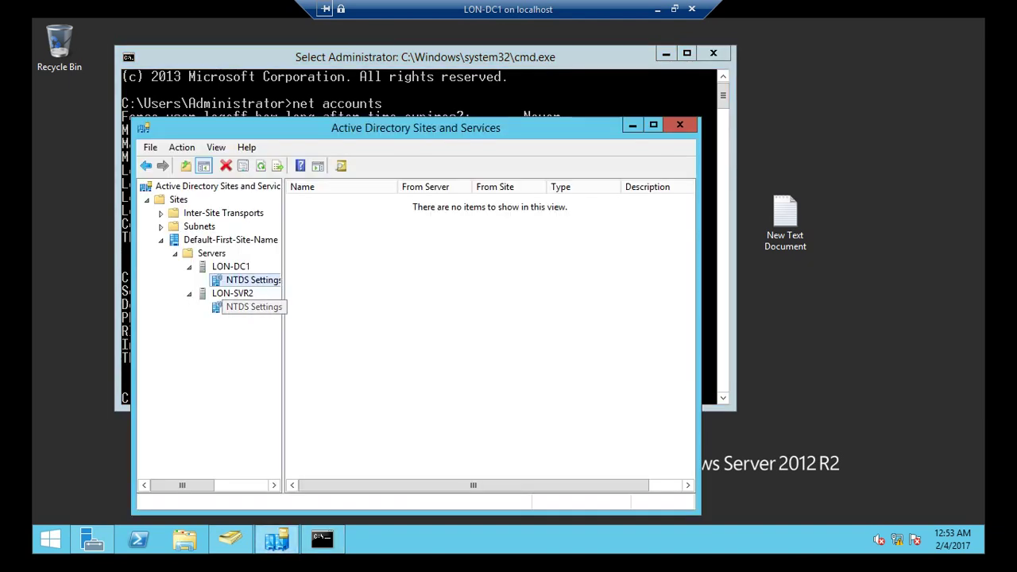
{"action": "left_click", "coordinate": [252, 307]}
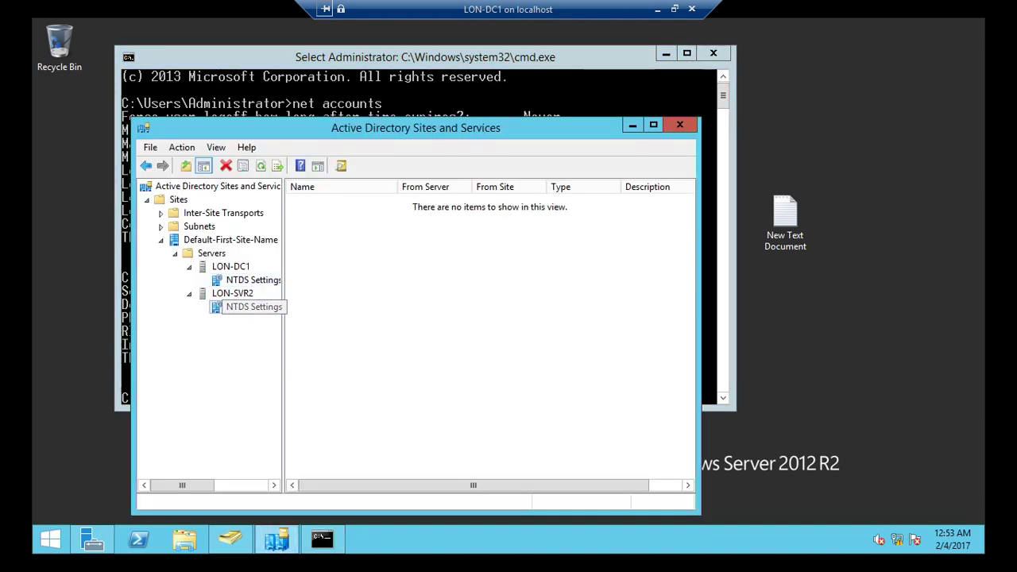
{"action": "right_click", "coordinate": [209, 273]}
{"action": "left_click", "coordinate": [262, 378]}
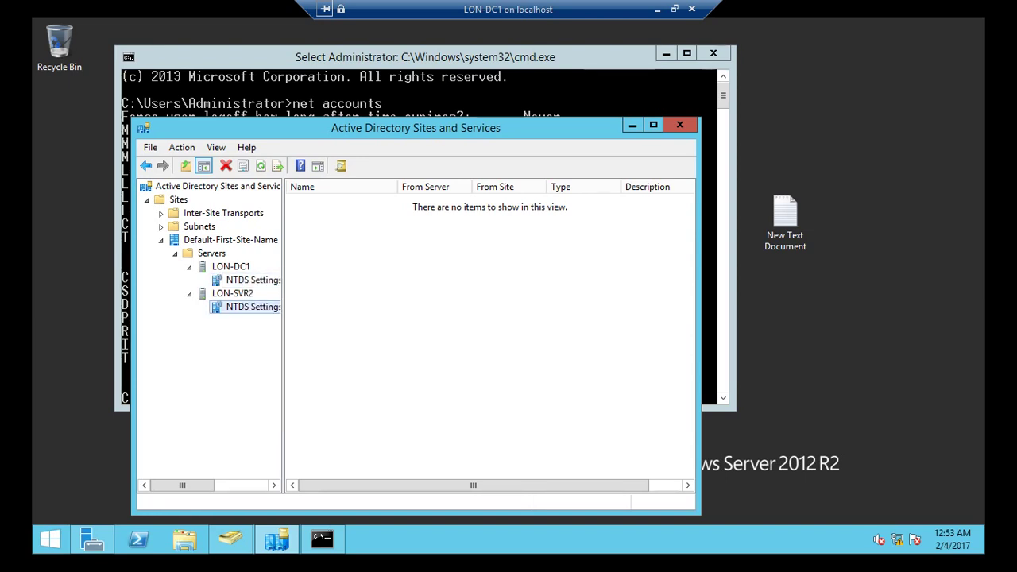
{"action": "left_click", "coordinate": [238, 280]}
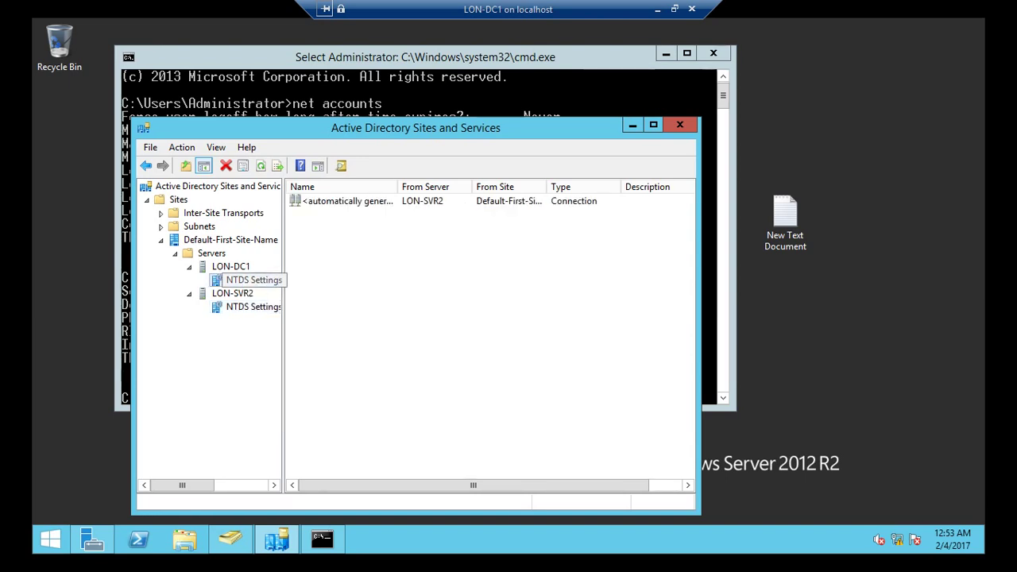
- Refresh the connection list, widen Name, compare with LON-SVR2, then close the console and minimise cmd
{"action": "right_click", "coordinate": [347, 291]}
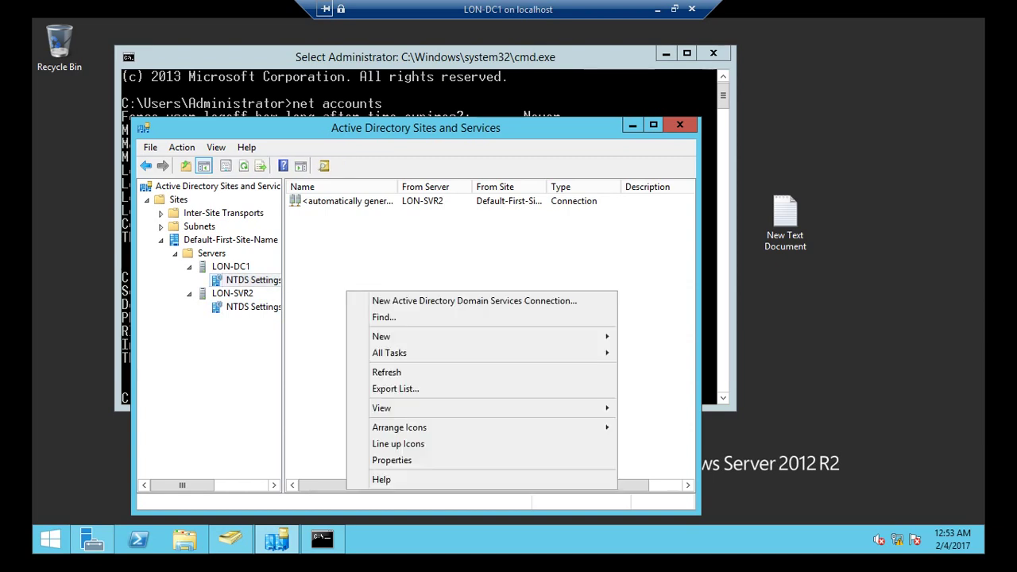
{"action": "left_click", "coordinate": [387, 372]}
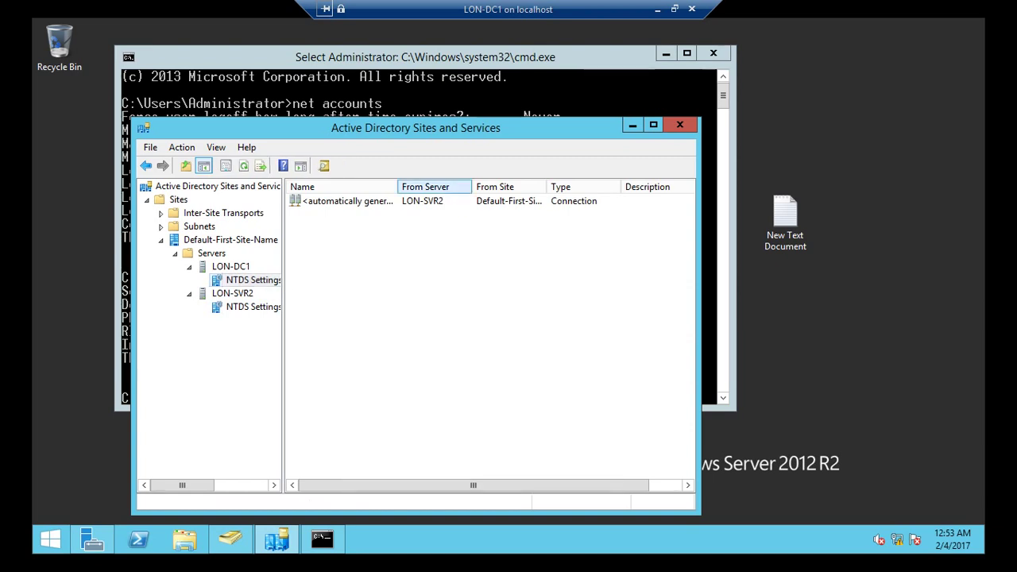
{"action": "double_click", "coordinate": [398, 187]}
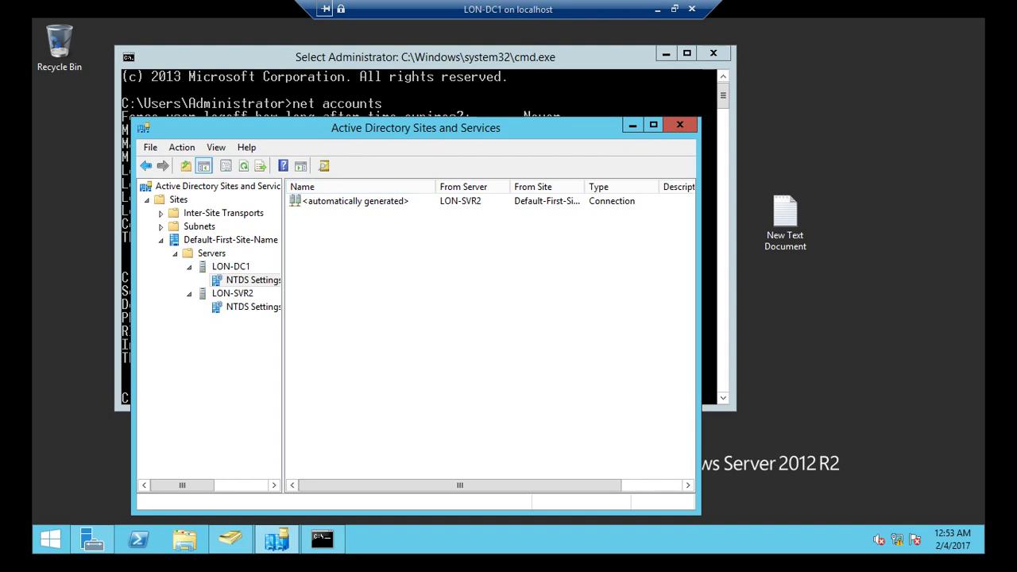
{"action": "left_click", "coordinate": [365, 201]}
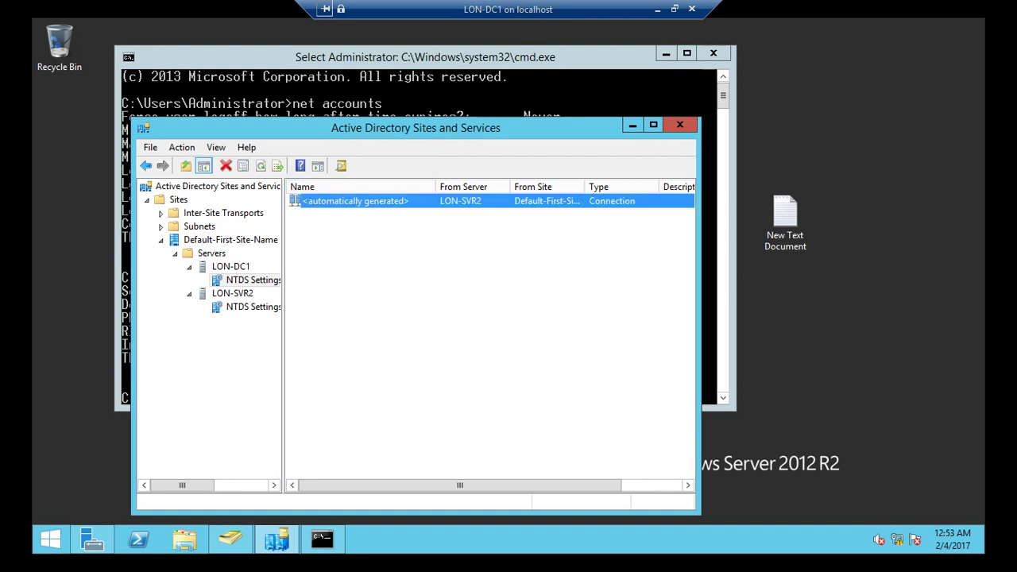
{"action": "left_click", "coordinate": [218, 309]}
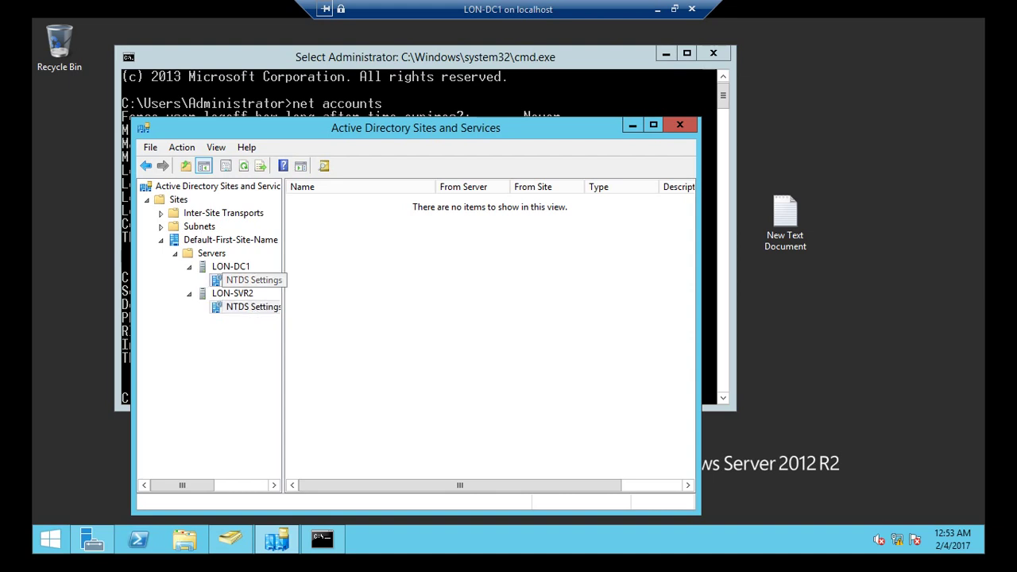
{"action": "left_click", "coordinate": [251, 279]}
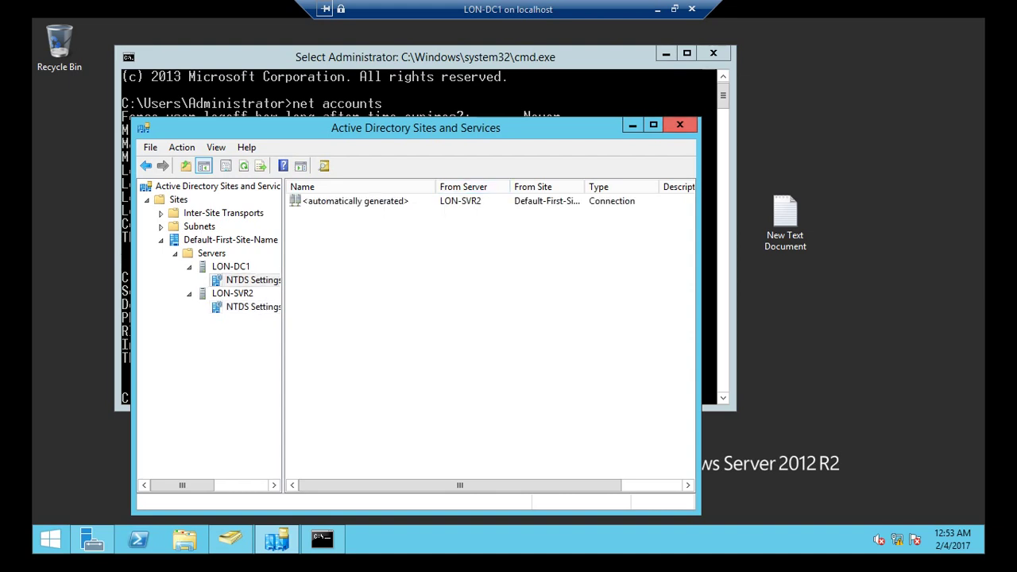
{"action": "key", "text": "alt+F4"}
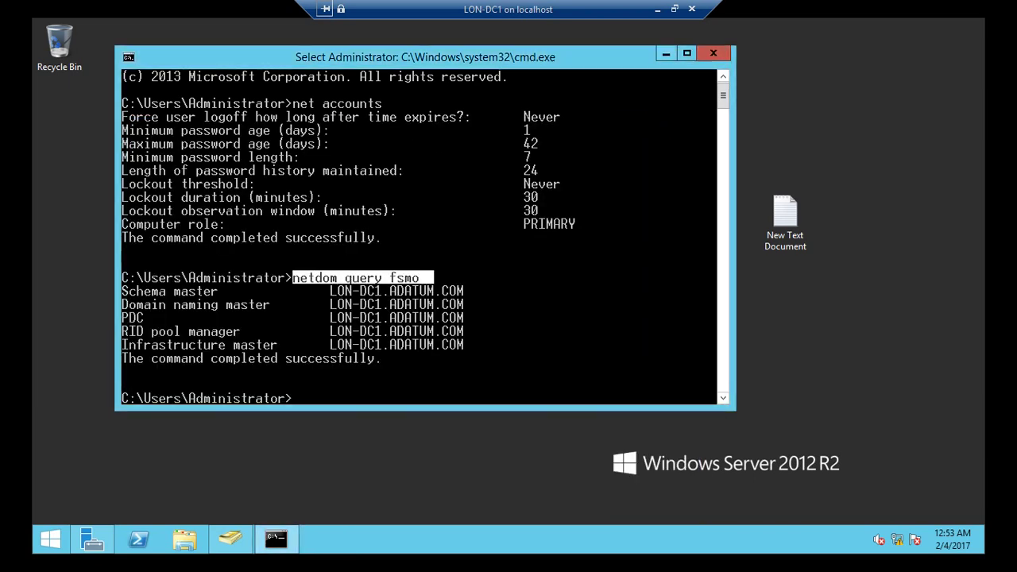
{"action": "left_click", "coordinate": [665, 53]}
- Open Active Directory Domains and Trusts from Server Manager's Tools menu
{"action": "left_click", "coordinate": [92, 540]}
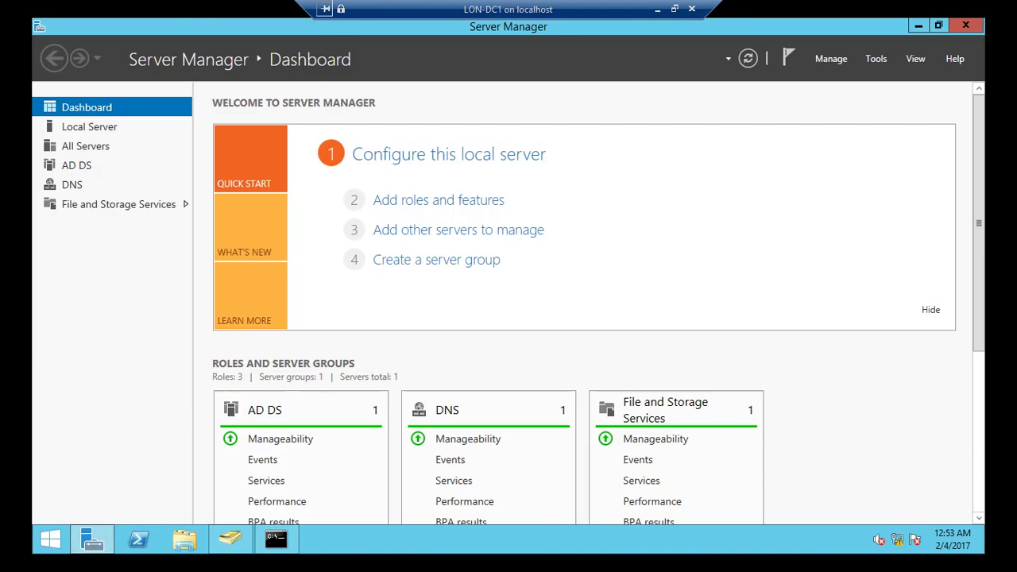
{"action": "left_click", "coordinate": [876, 58]}
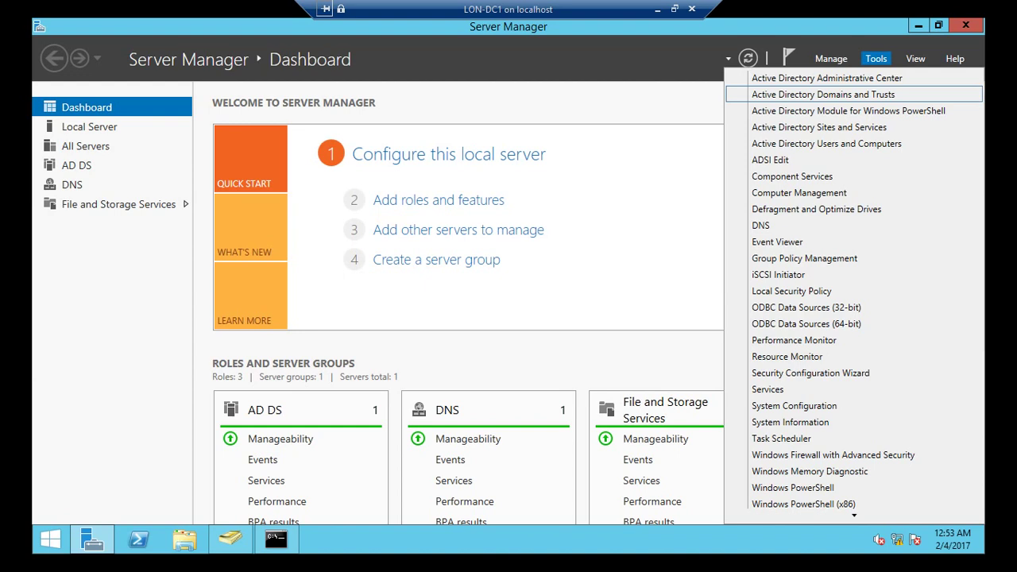
{"action": "left_click", "coordinate": [823, 94]}
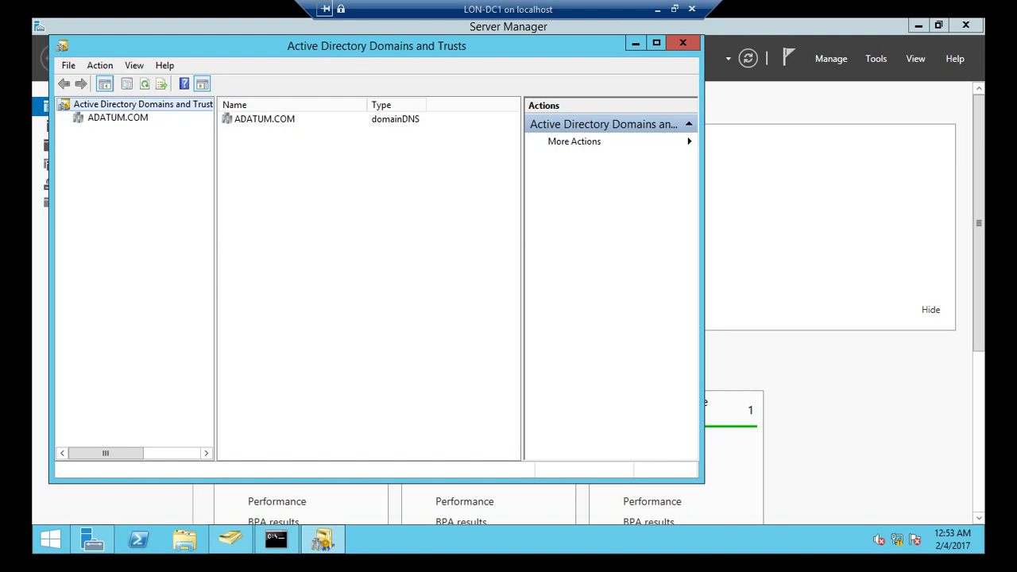
{"action": "right_click", "coordinate": [109, 104]}
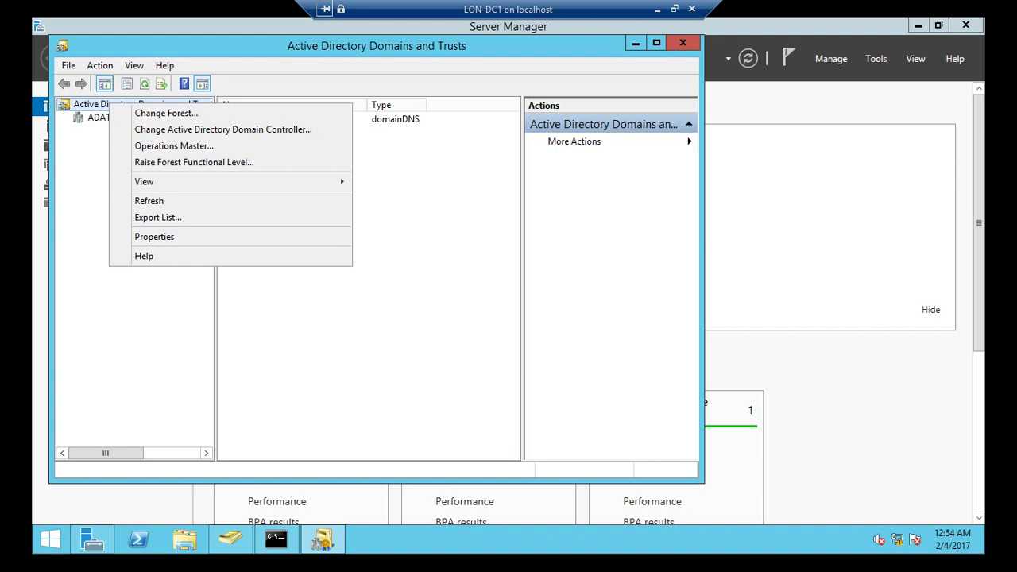
{"action": "key", "text": "Escape"}
- Select the ADATUM.COM domain and browse its context menu options
{"action": "left_click", "coordinate": [118, 117]}
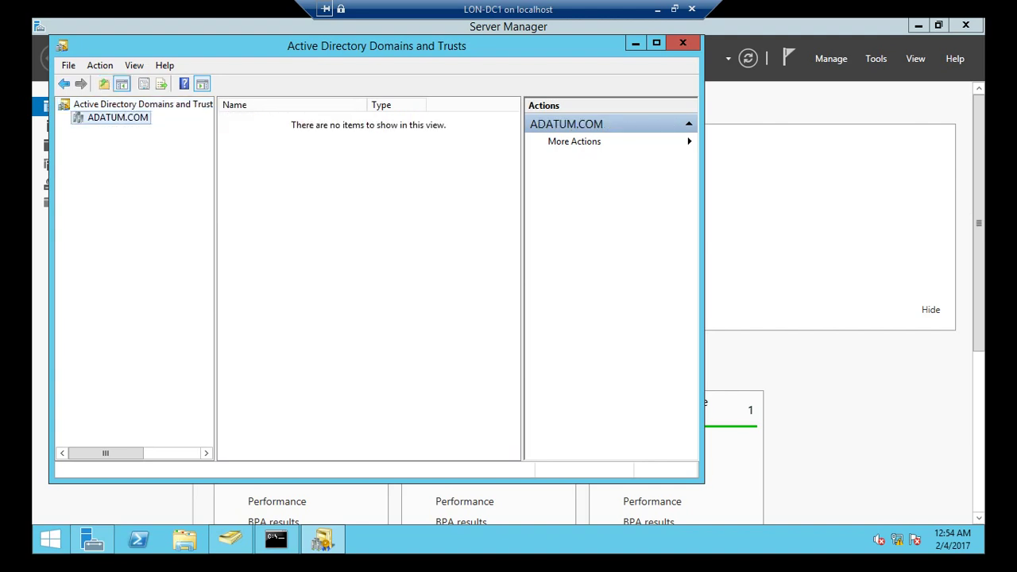
{"action": "key", "text": "shift+F10"}
{"action": "key", "text": "Down"}
{"action": "key", "text": "Down"}
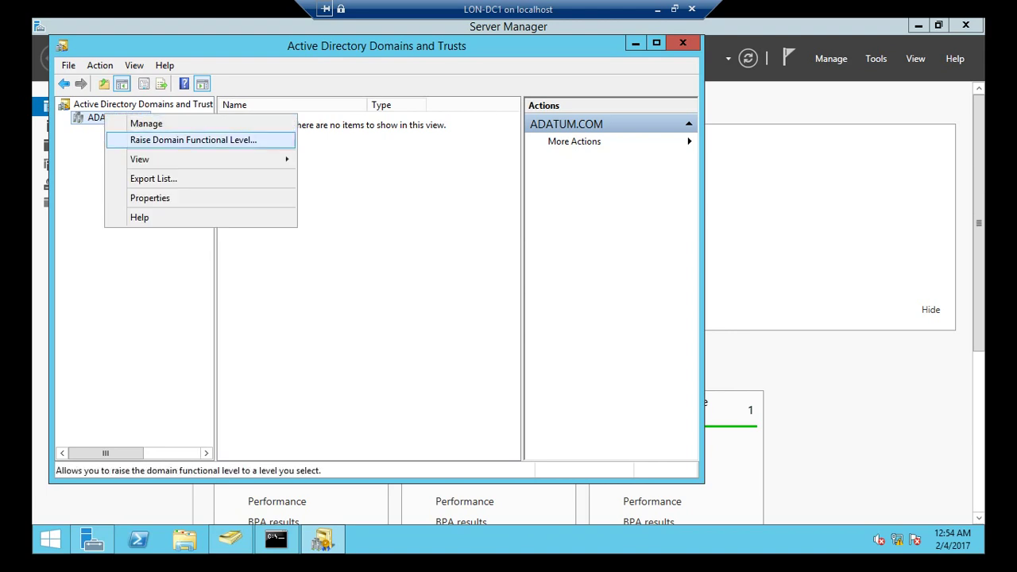
{"action": "key", "text": "Up"}
{"action": "key", "text": "Escape"}
{"action": "key", "text": "shift+F10"}
{"action": "key", "text": "Down"}
{"action": "key", "text": "Down"}
{"action": "key", "text": "Up"}
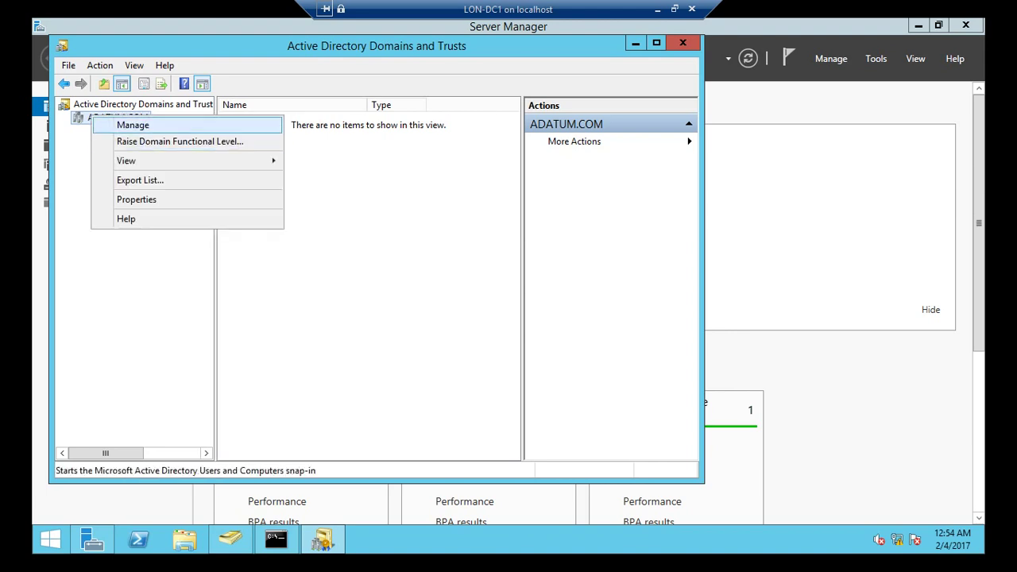
{"action": "key", "text": "Return"}
{"action": "key", "text": "Escape"}
- View the root's Operations Master showing LON-DC1.ADATUM.COM as domain naming master, then close the console
{"action": "key", "text": "Up"}
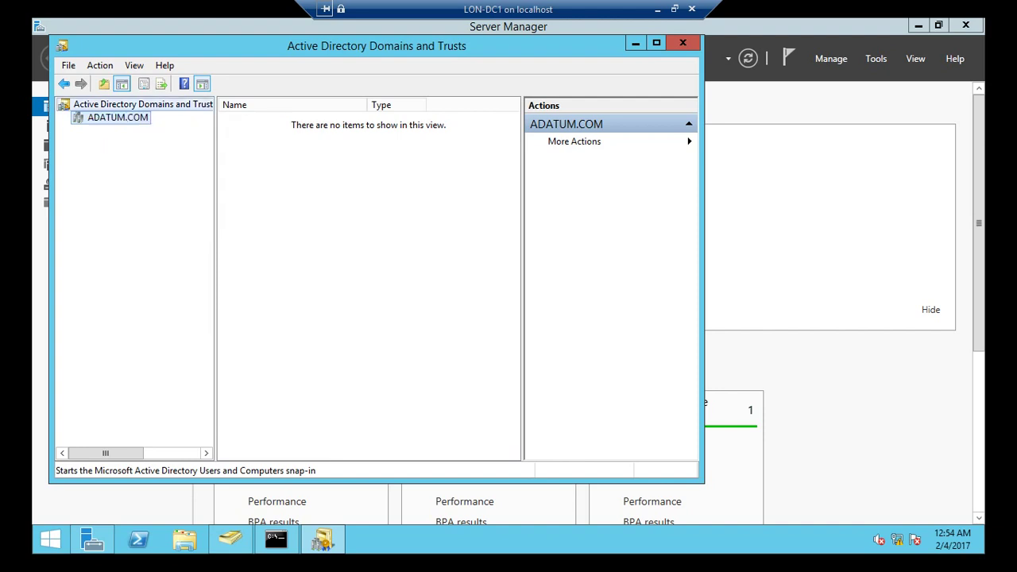
{"action": "key", "text": "shift+F10"}
{"action": "key", "text": "Down"}
{"action": "key", "text": "Down"}
{"action": "key", "text": "Down"}
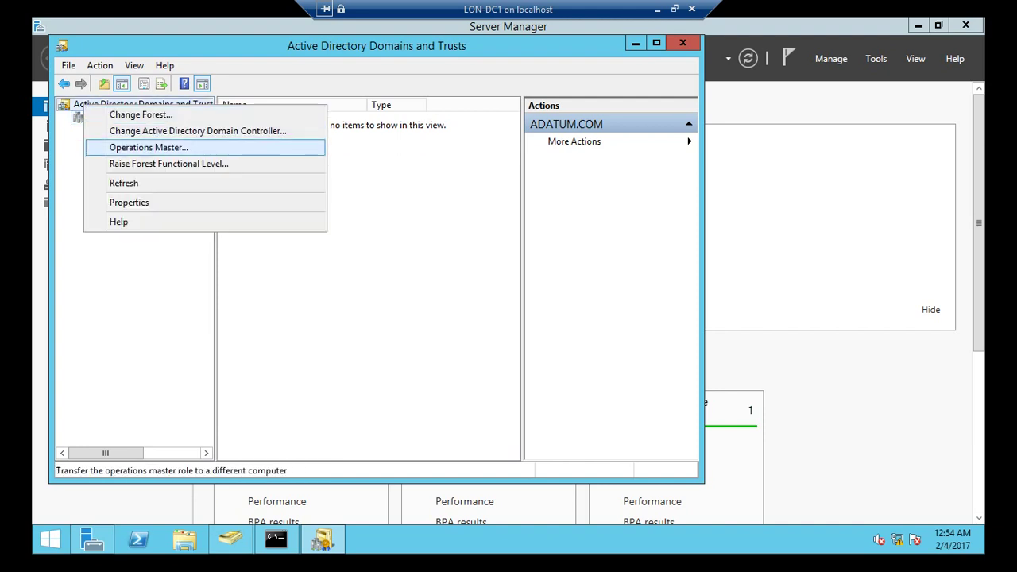
{"action": "key", "text": "Return"}
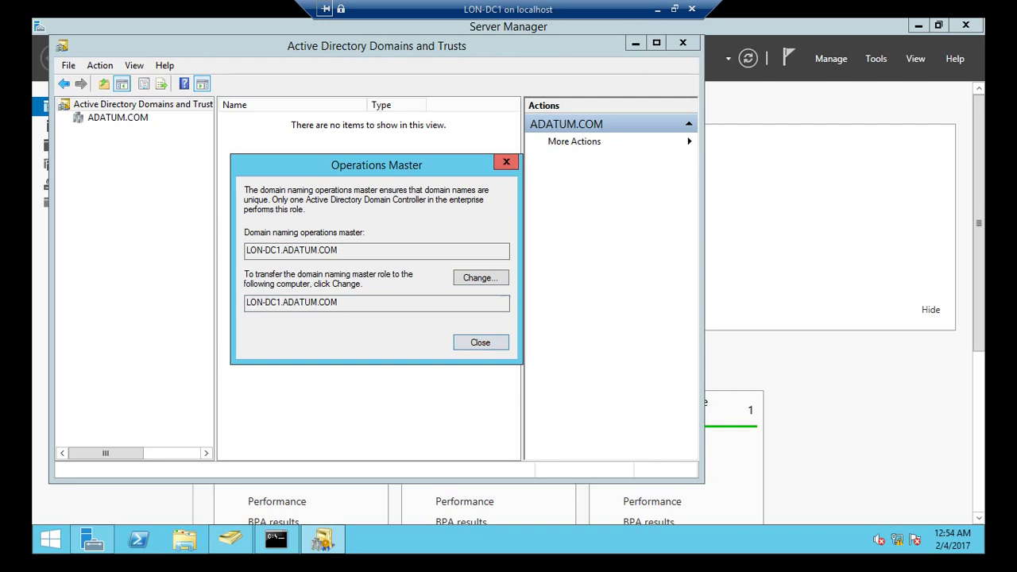
{"action": "left_click", "coordinate": [506, 162]}
{"action": "left_click", "coordinate": [682, 42]}
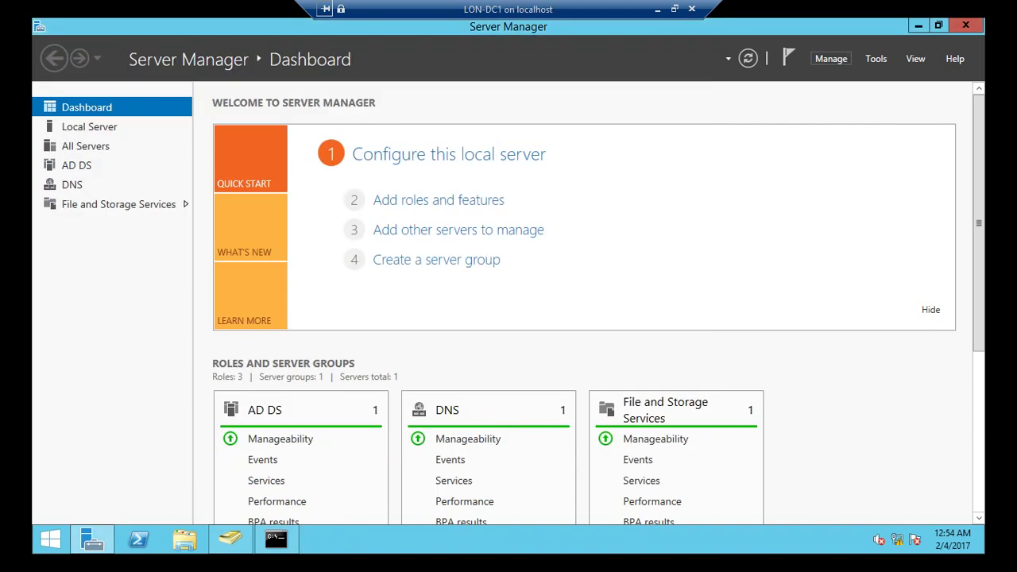
{"action": "left_click", "coordinate": [875, 58]}
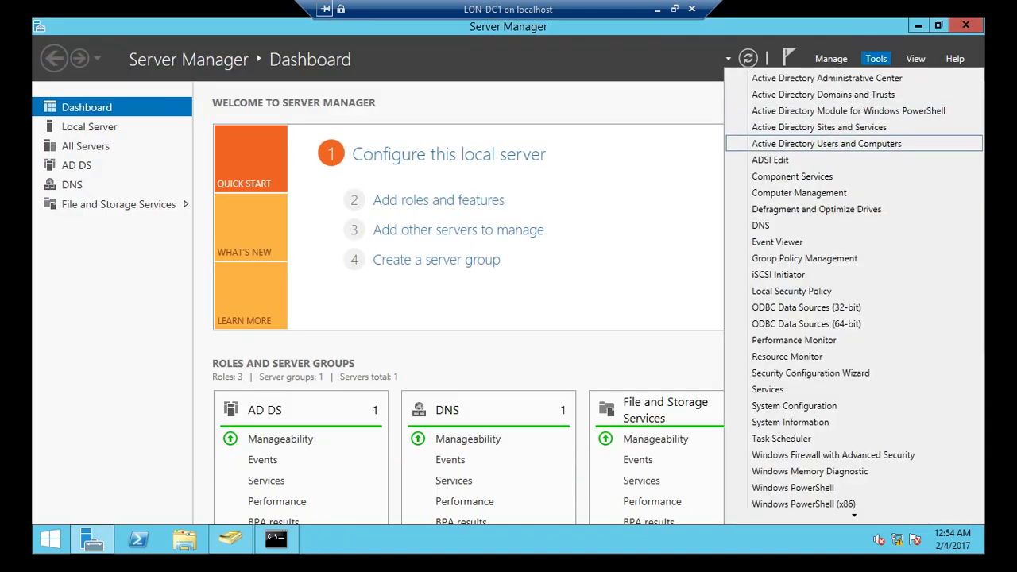
{"action": "left_click", "coordinate": [827, 143]}
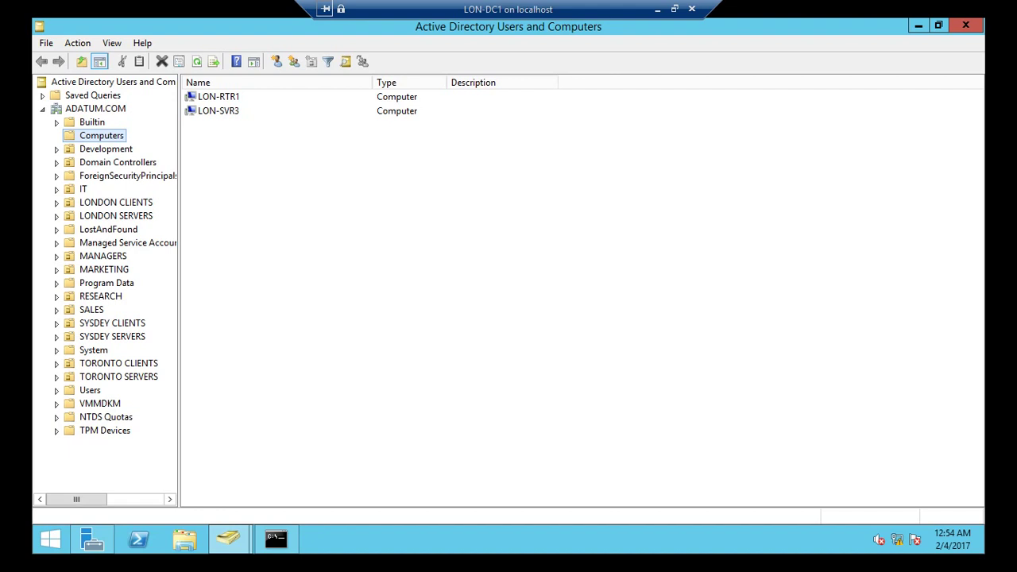
{"action": "left_click", "coordinate": [95, 108]}
{"action": "right_click", "coordinate": [104, 109]}
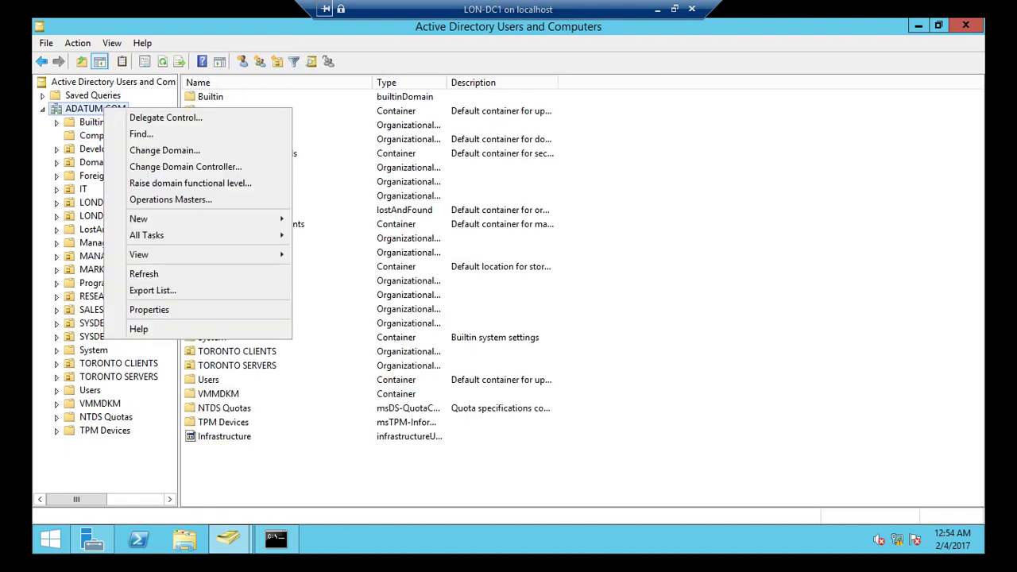
{"action": "key", "text": "Return"}
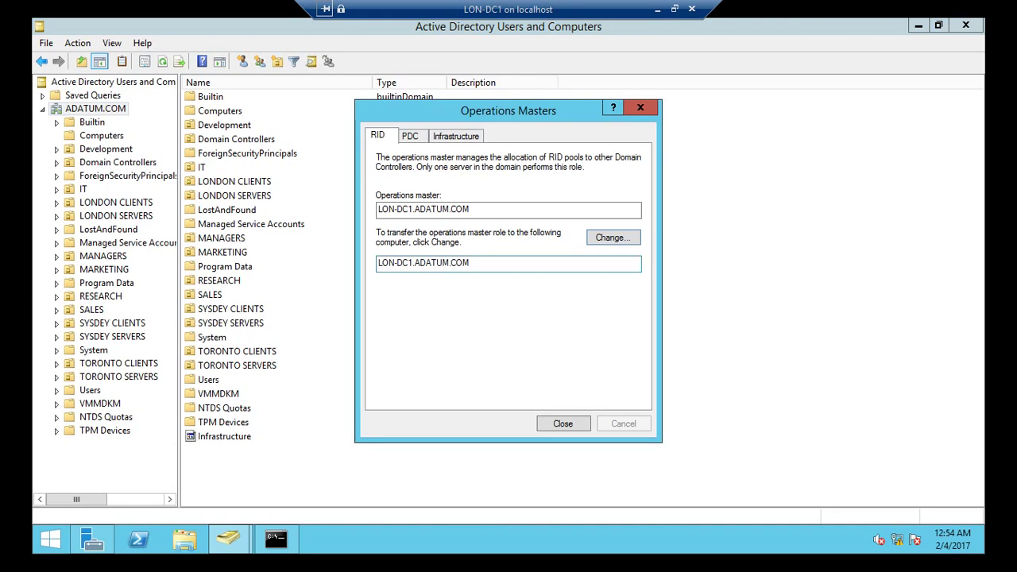
{"action": "left_click_drag", "start_coordinate": [473, 262], "coordinate": [381, 262]}
{"action": "left_click_drag", "start_coordinate": [470, 209], "coordinate": [420, 209]}
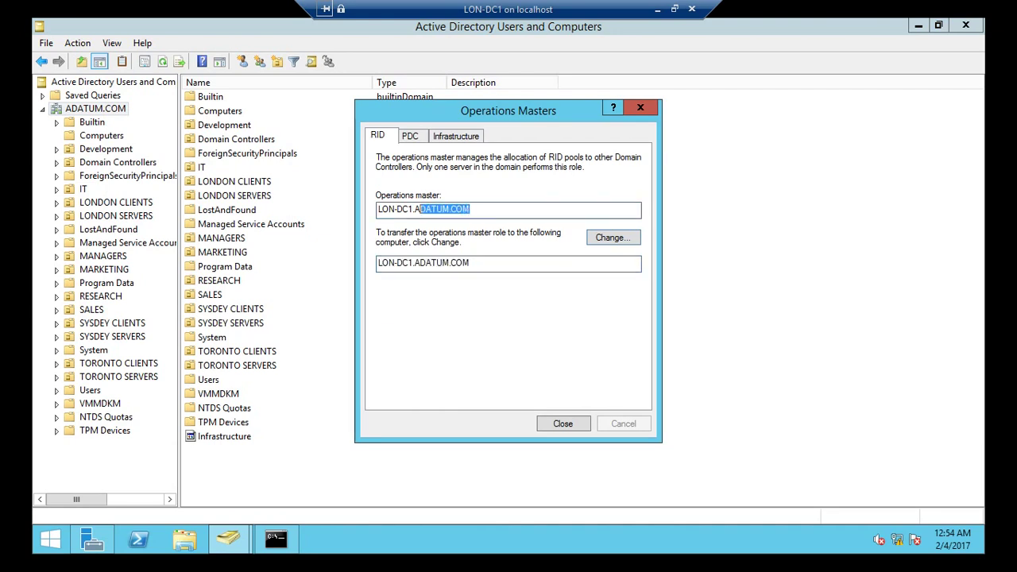
{"action": "left_click", "coordinate": [410, 136]}
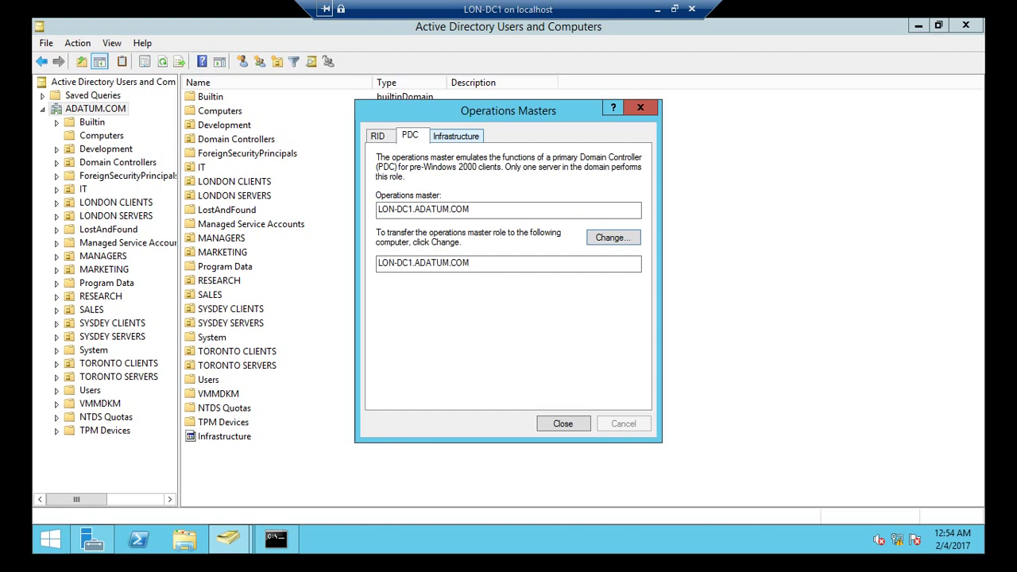
{"action": "left_click", "coordinate": [456, 136]}
{"action": "key", "text": "Escape"}
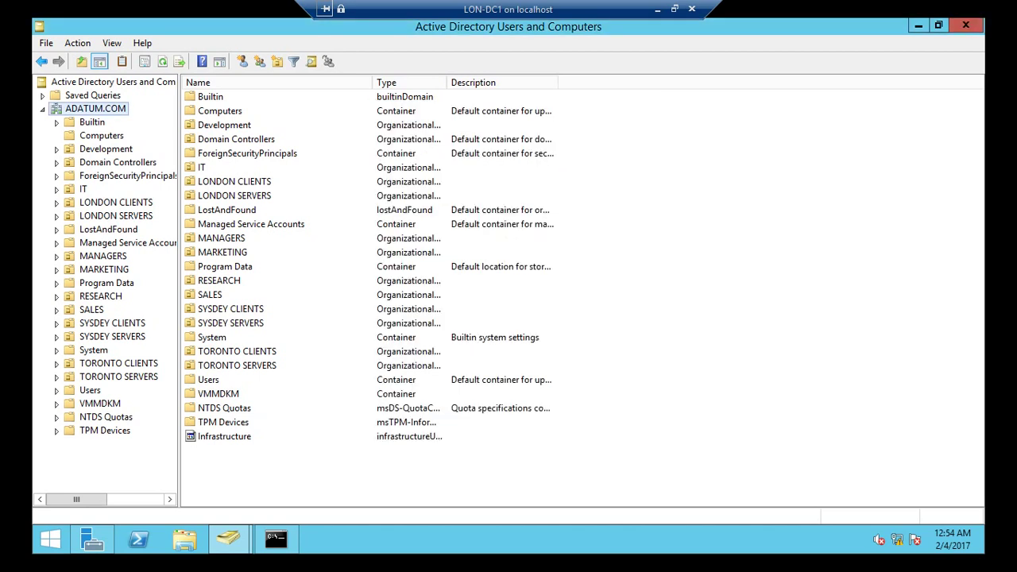
{"action": "left_click", "coordinate": [966, 27]}
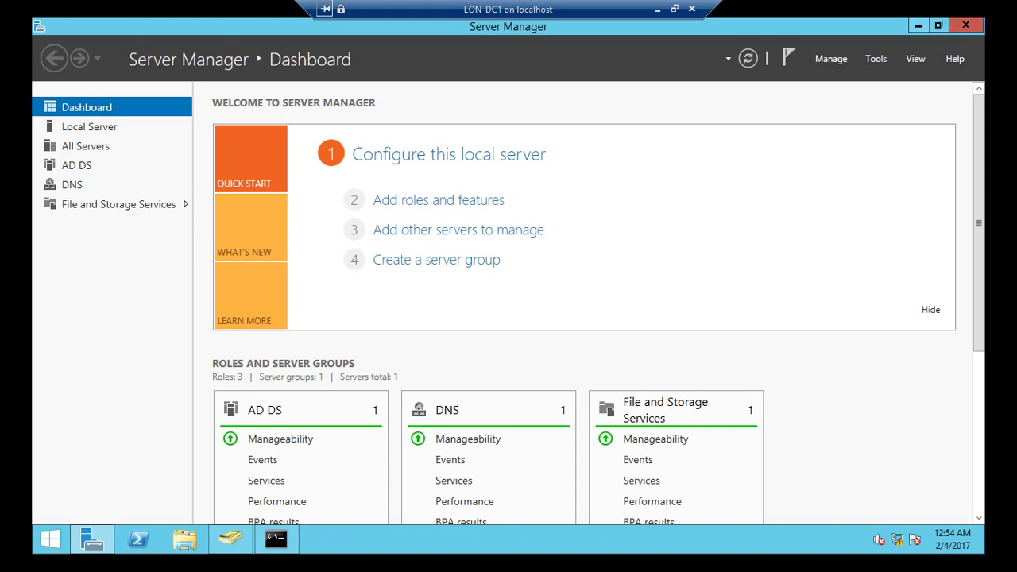
- Minimise Server Manager and return the LON-DC1 virtual machine to full-screen view
{"action": "left_click", "coordinate": [918, 26]}
{"action": "left_click", "coordinate": [674, 9]}
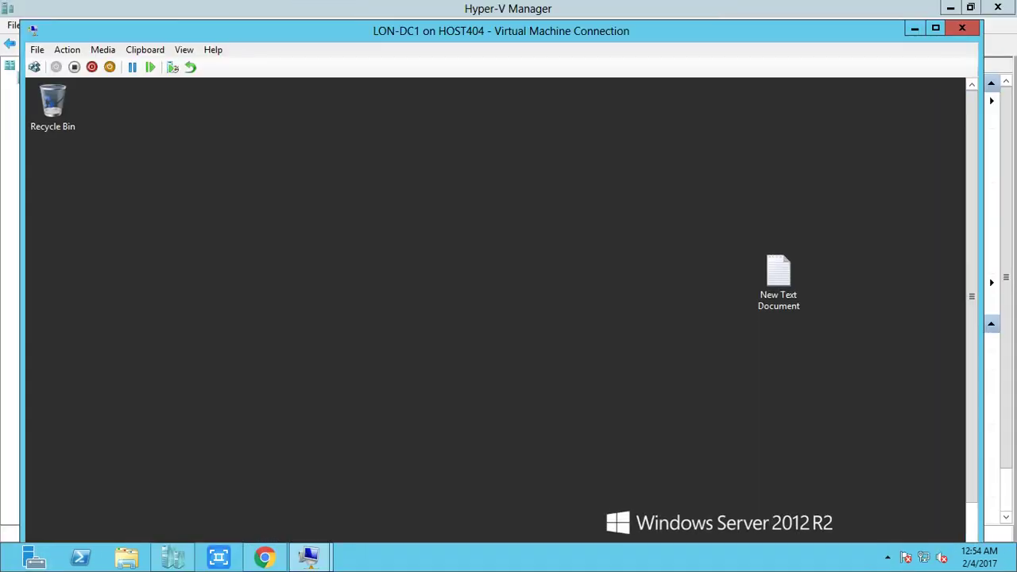
{"action": "left_click", "coordinate": [887, 557]}
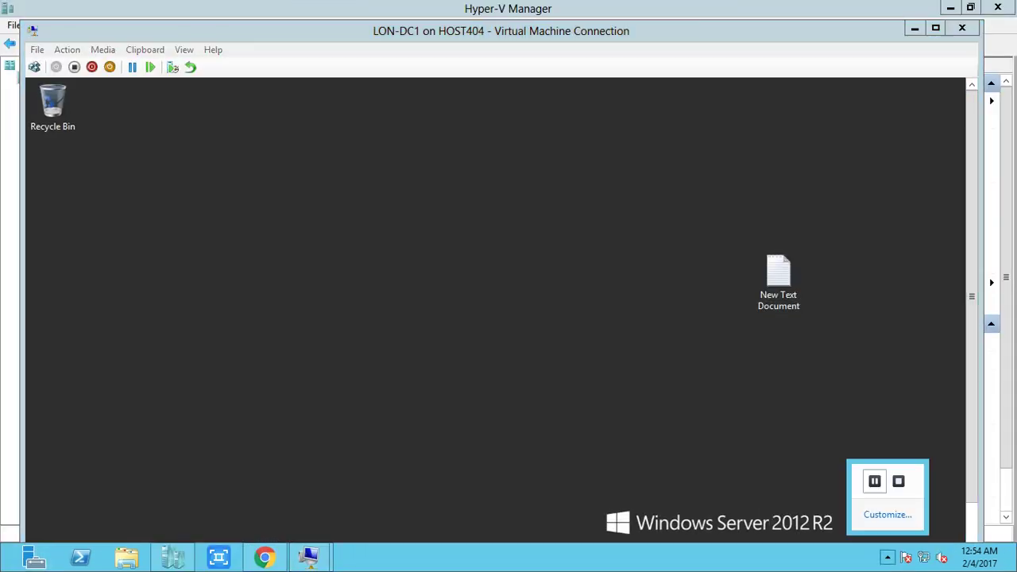
{"action": "key", "text": "Escape"}
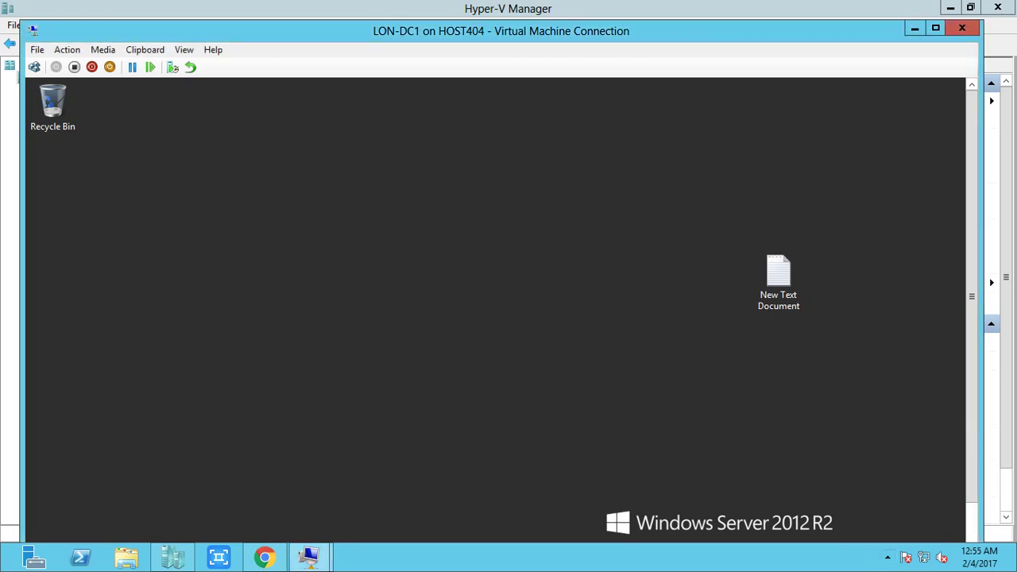
{"action": "key", "text": "ctrl+alt+Break"}
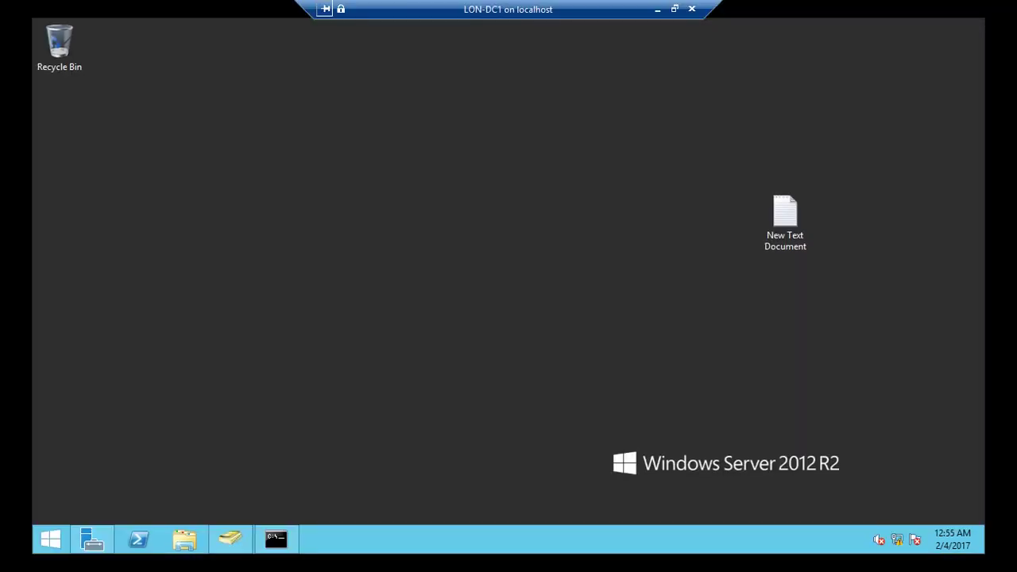
- Run regsvr32 schmmgmt.dll from the Run box and dismiss the success message
{"action": "key", "text": "super+r"}
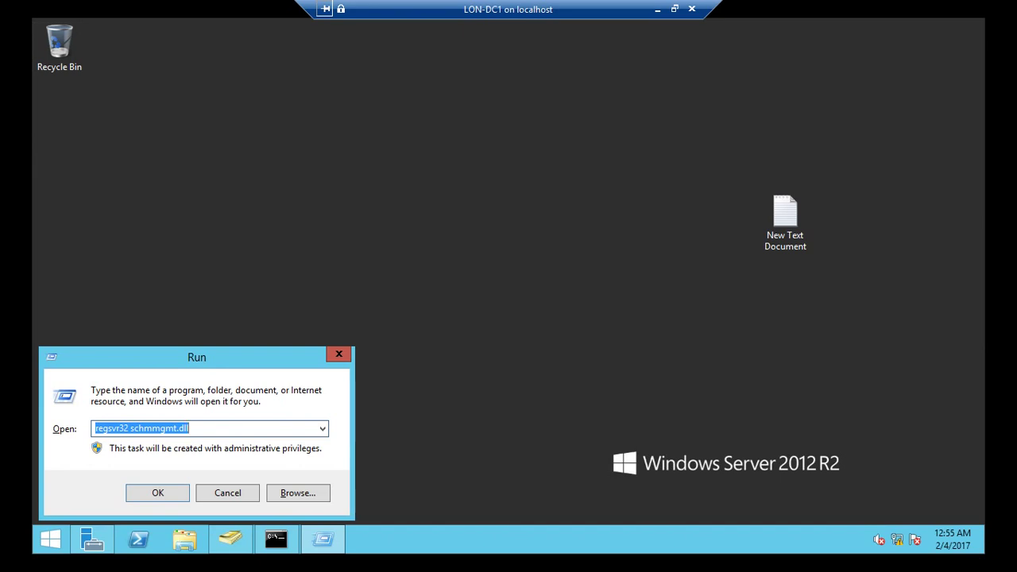
{"action": "left_click", "coordinate": [129, 428]}
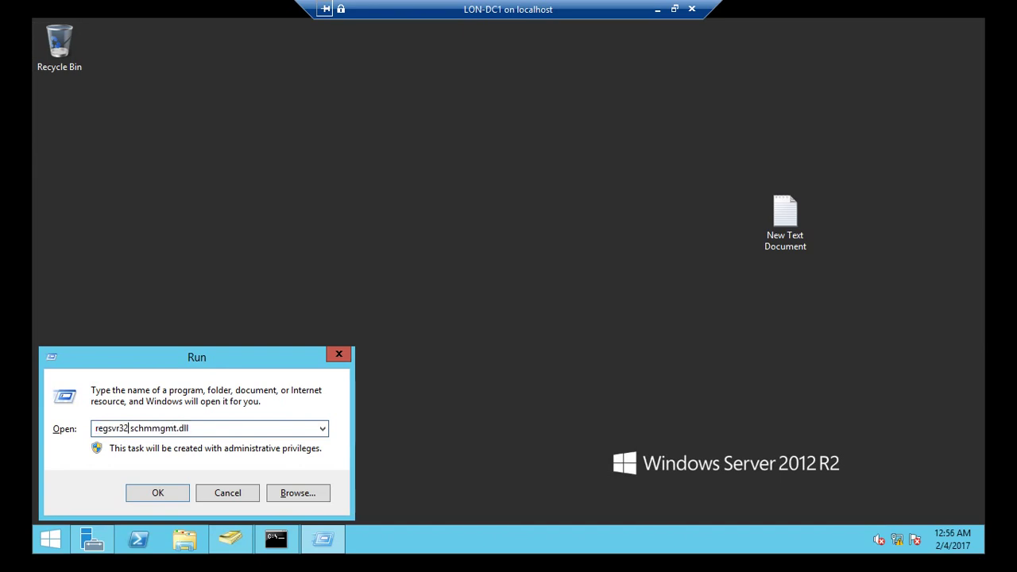
{"action": "key", "text": "shift+End"}
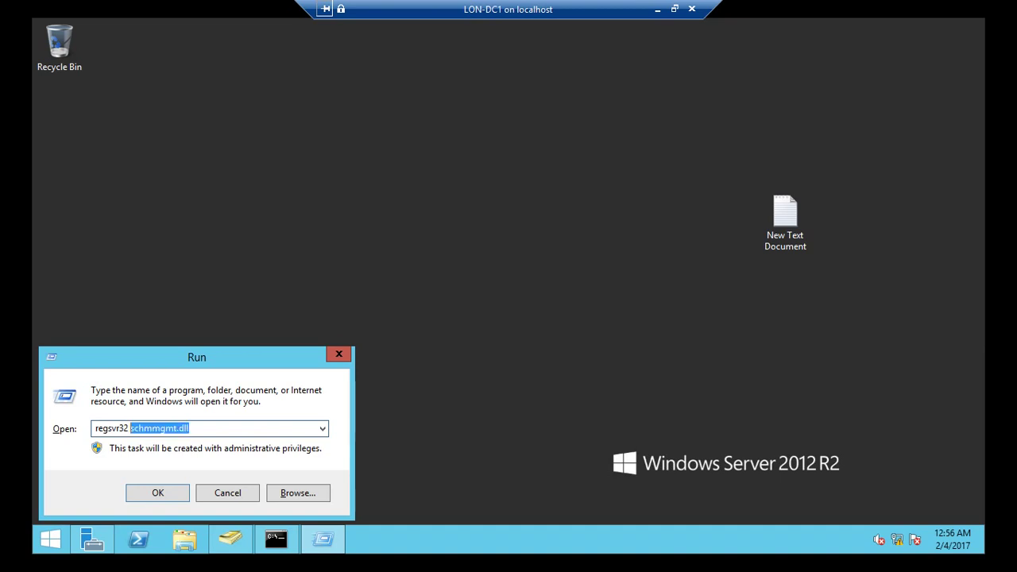
{"action": "key", "text": "ctrl+a"}
{"action": "type", "text": "reg"}
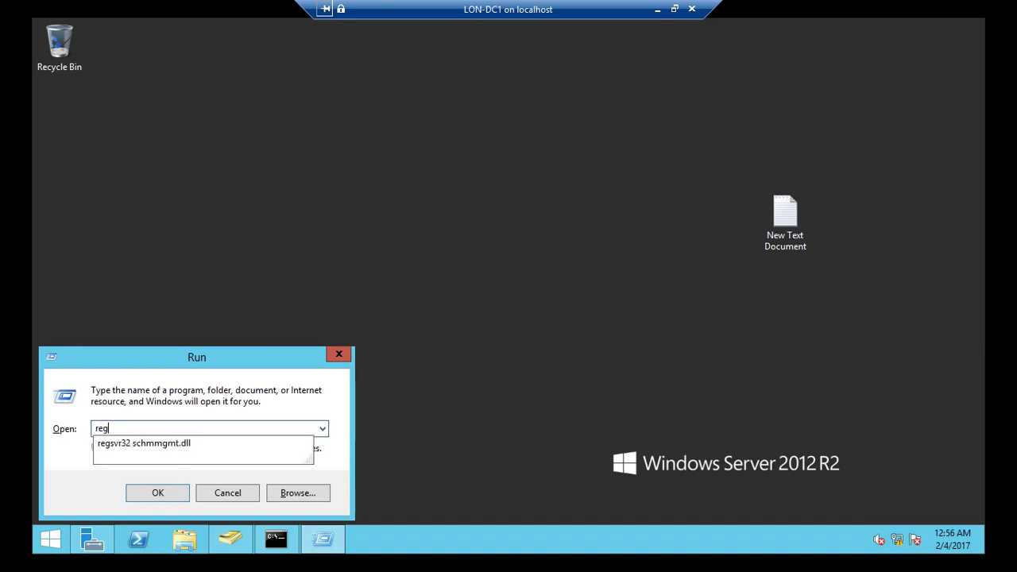
{"action": "type", "text": "svr32 sch"}
{"action": "key", "text": "Down"}
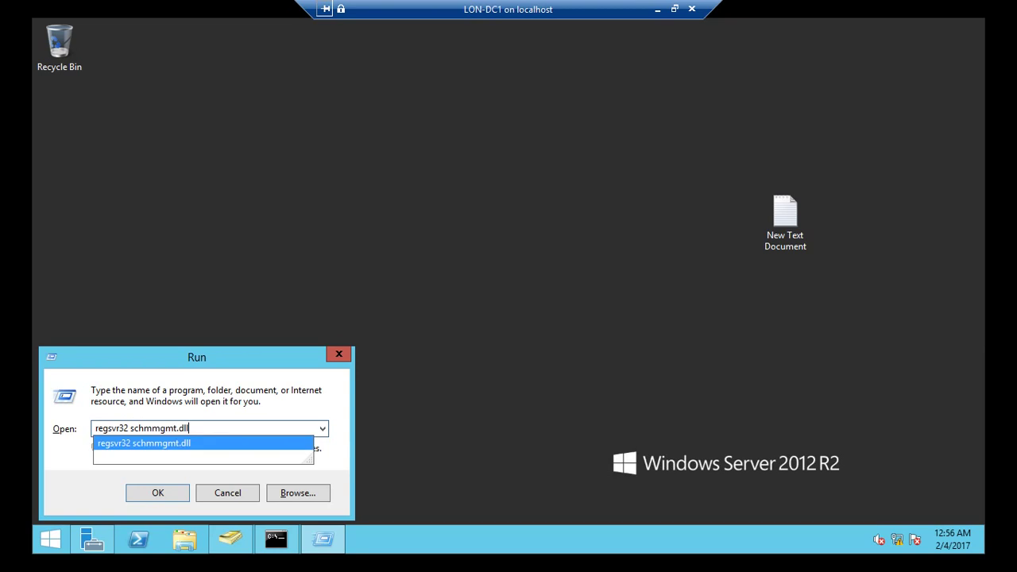
{"action": "key", "text": "Return"}
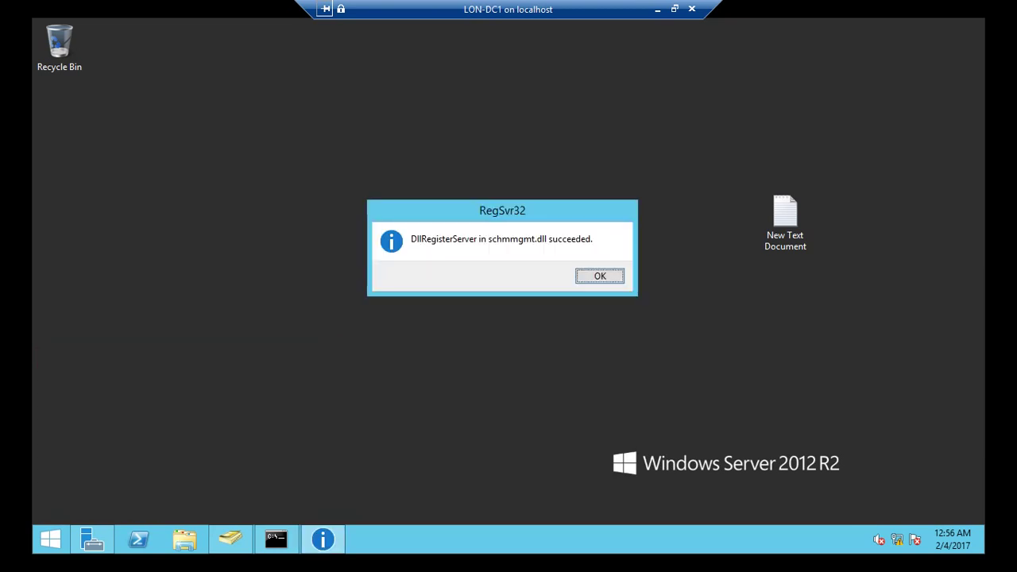
{"action": "key", "text": "Return"}
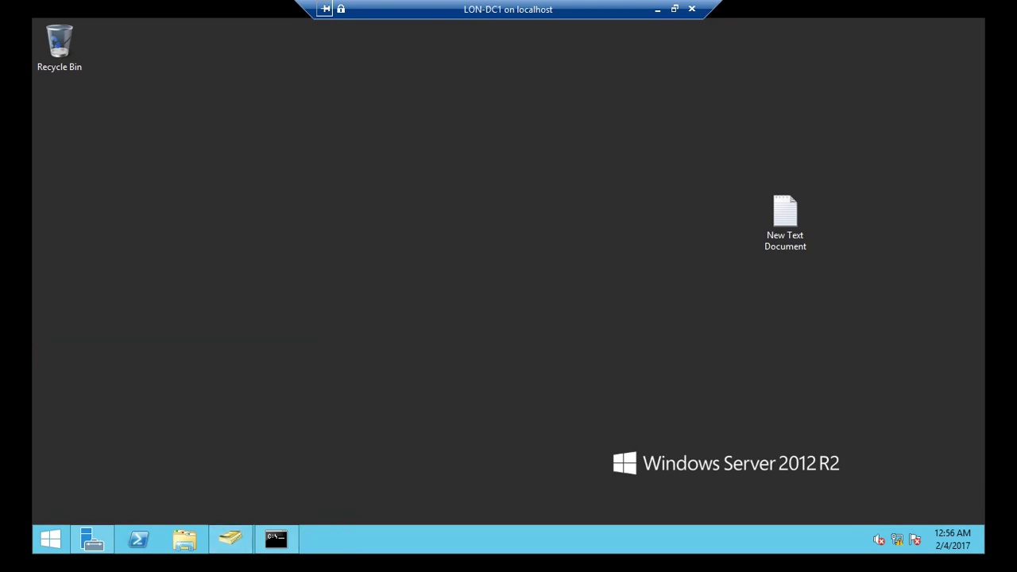
- Launch an empty console with mmc and bring up Add/Remove Snap-in
{"action": "key", "text": "super+r"}
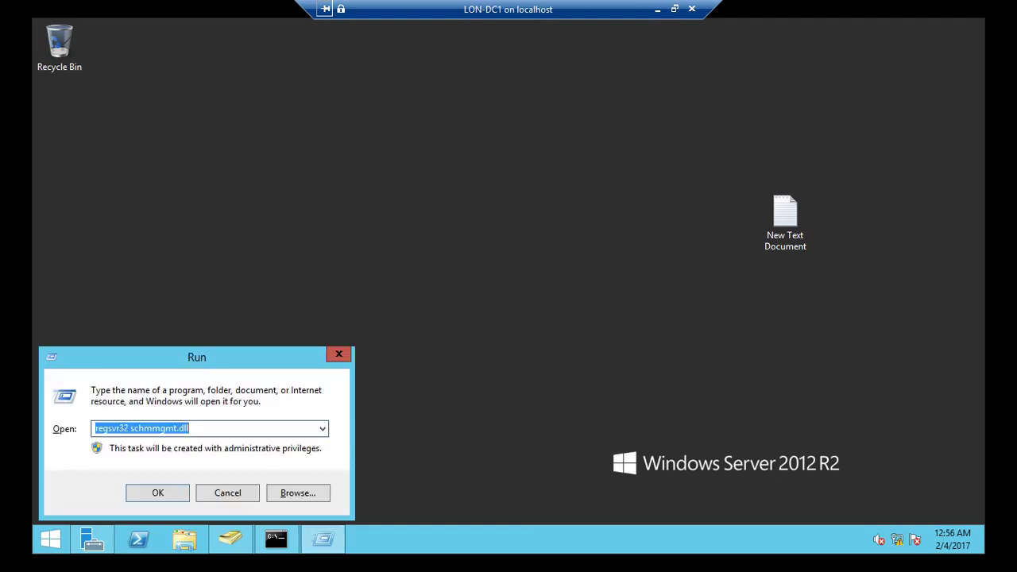
{"action": "type", "text": "m"}
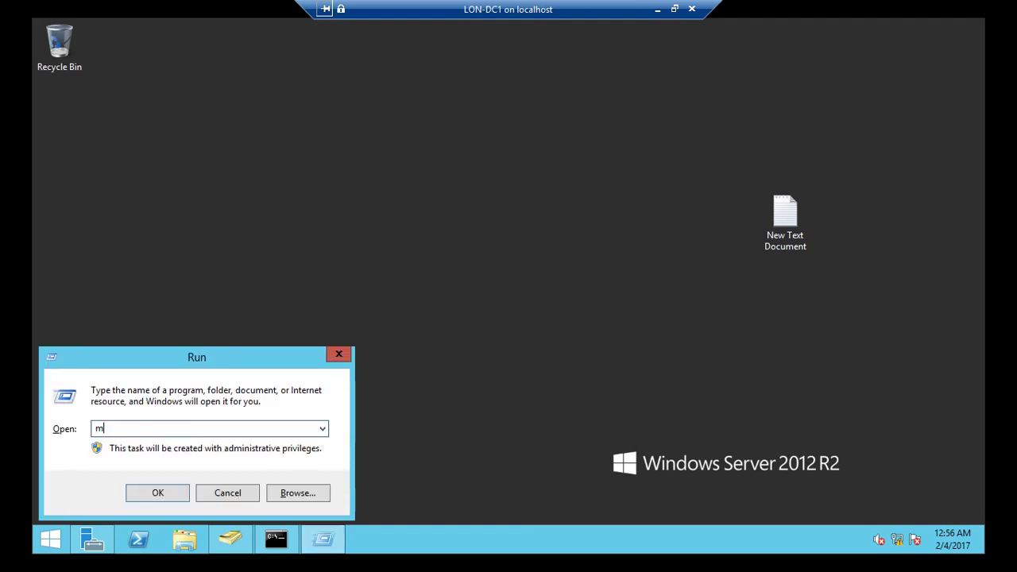
{"action": "type", "text": "mc"}
{"action": "key", "text": "Return"}
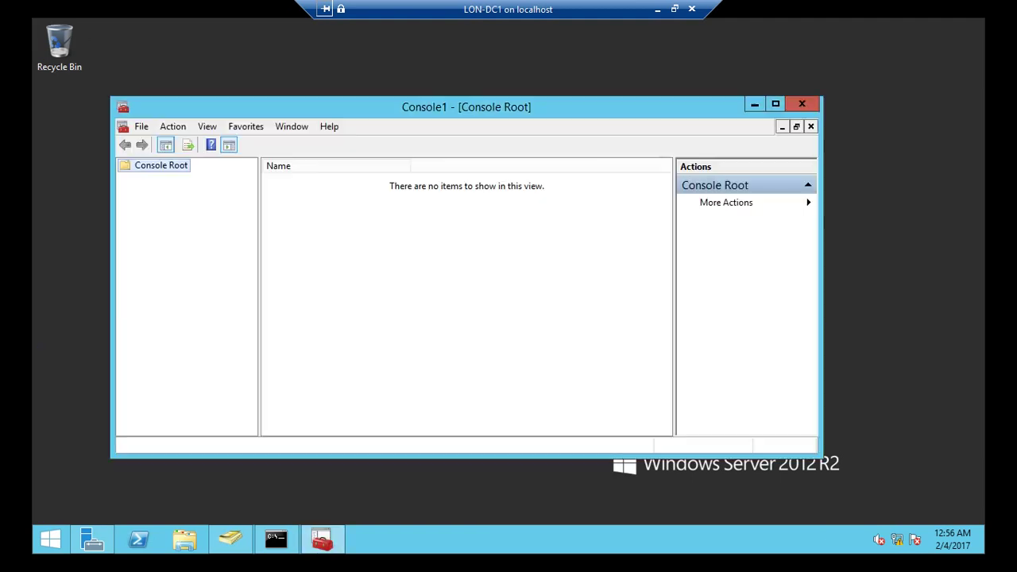
{"action": "left_click", "coordinate": [142, 127]}
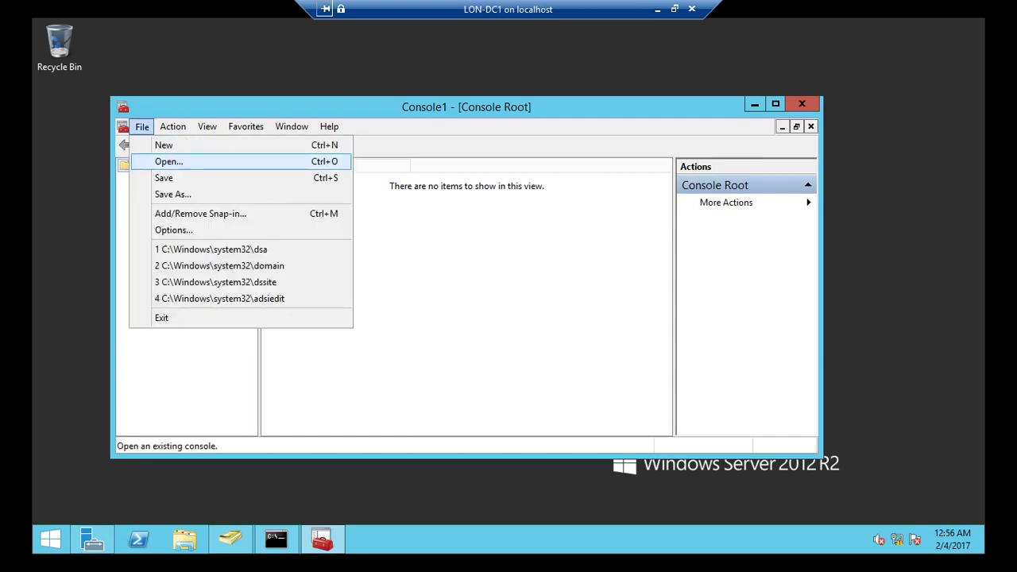
{"action": "key", "text": "Return"}
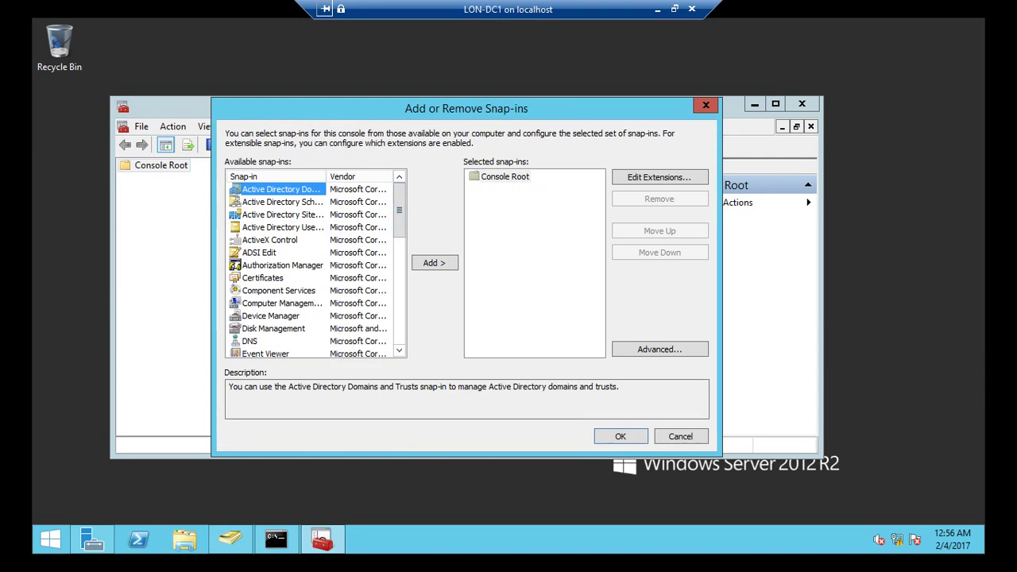
- Add the Active Directory Schema, Domains and Trusts, and Users and Computers snap-ins
{"action": "left_click_drag", "start_coordinate": [326, 177], "coordinate": [344, 177]}
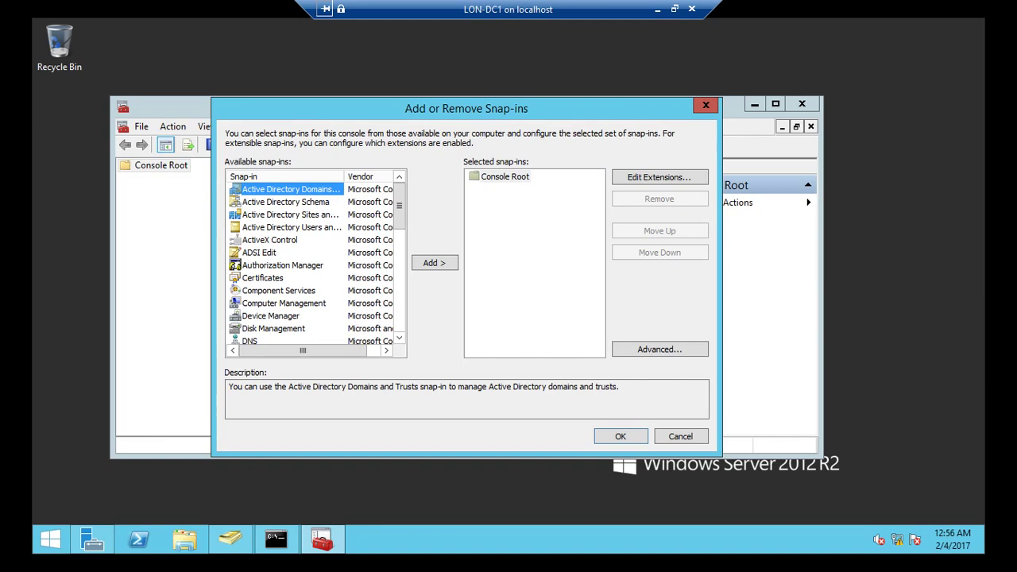
{"action": "left_click_drag", "start_coordinate": [344, 177], "coordinate": [353, 176]}
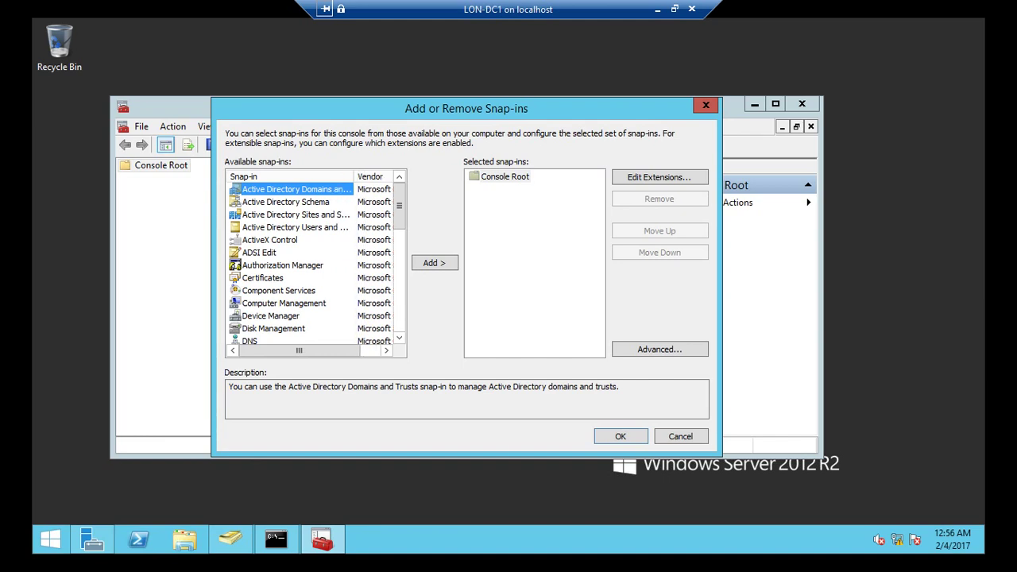
{"action": "left_click", "coordinate": [285, 201]}
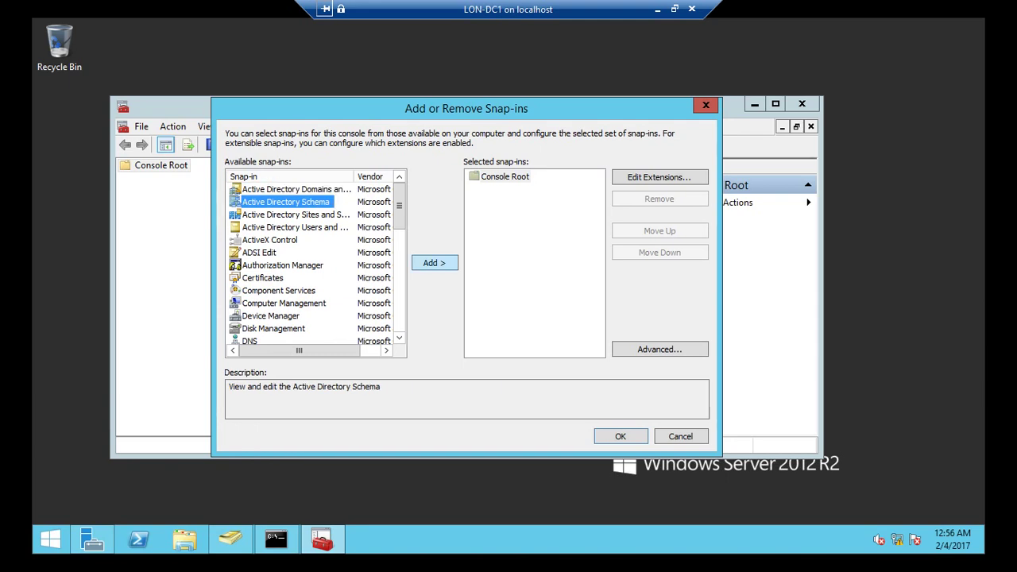
{"action": "left_click", "coordinate": [434, 263]}
{"action": "left_click", "coordinate": [295, 190]}
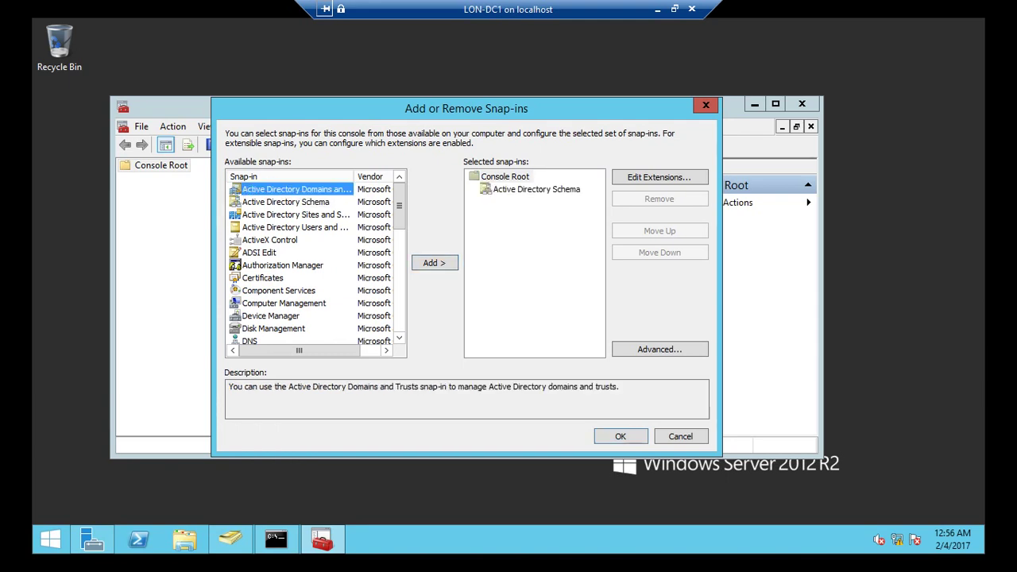
{"action": "left_click", "coordinate": [434, 262]}
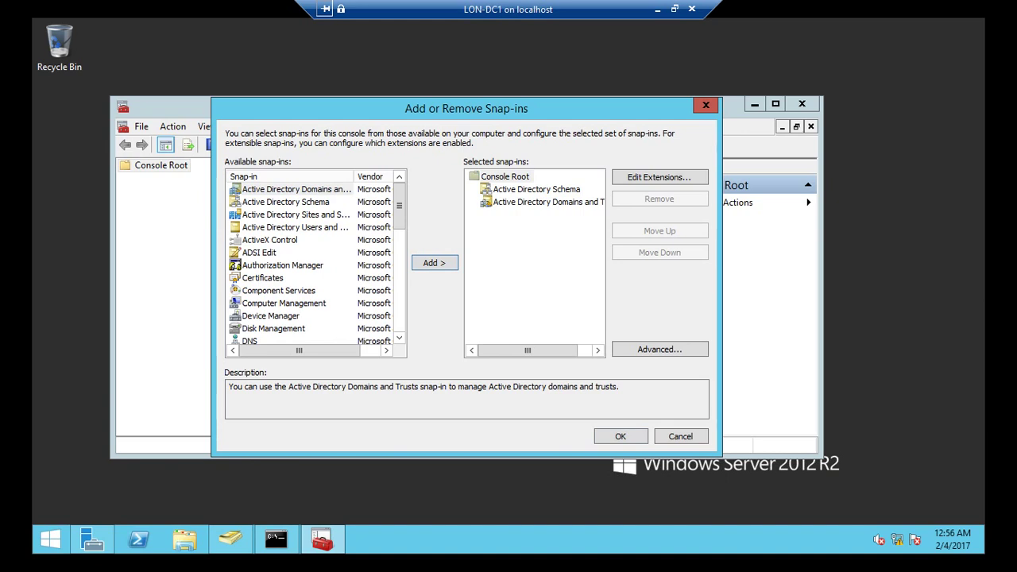
{"action": "left_click", "coordinate": [295, 227]}
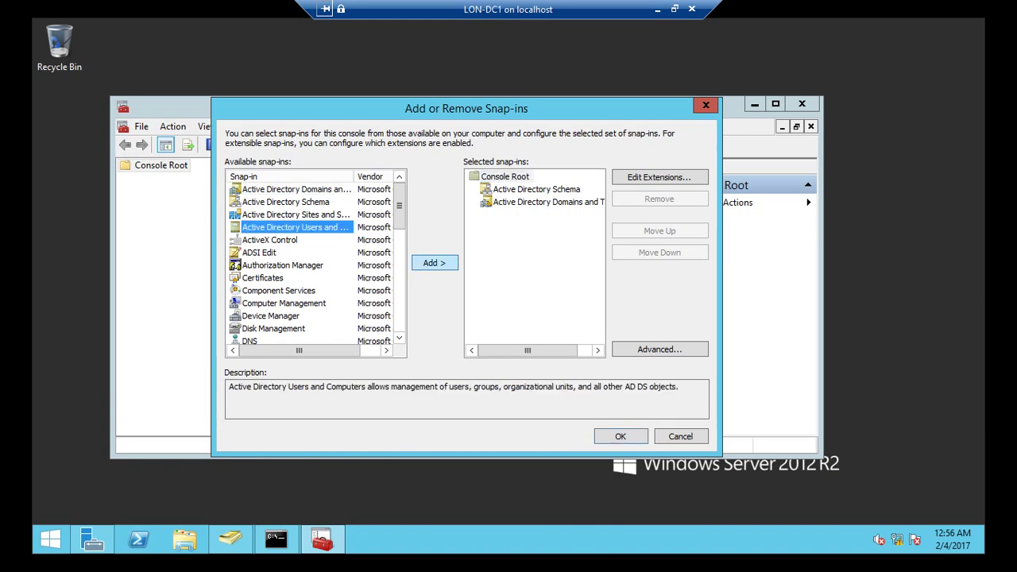
{"action": "left_click", "coordinate": [434, 262]}
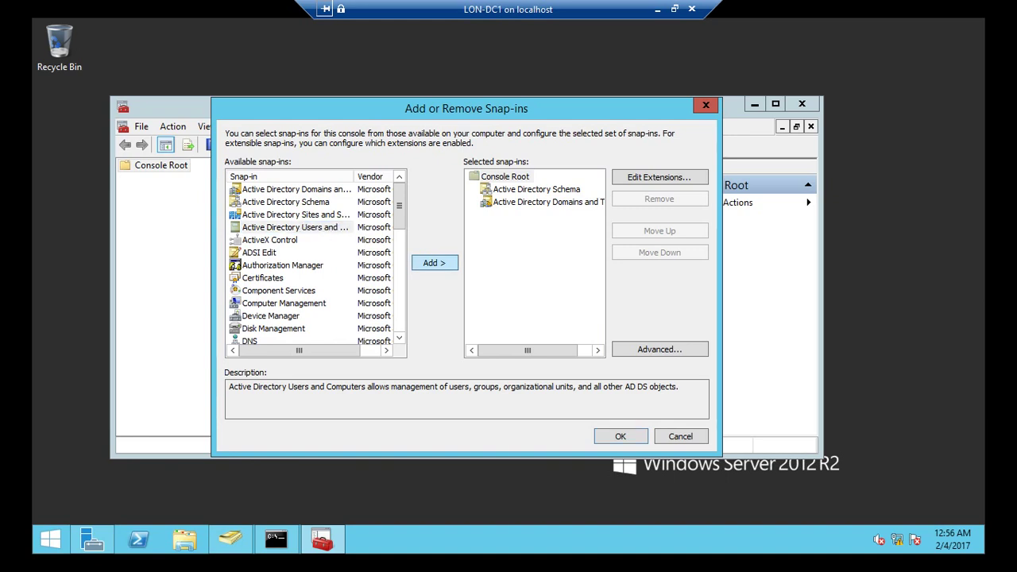
{"action": "left_click", "coordinate": [621, 436]}
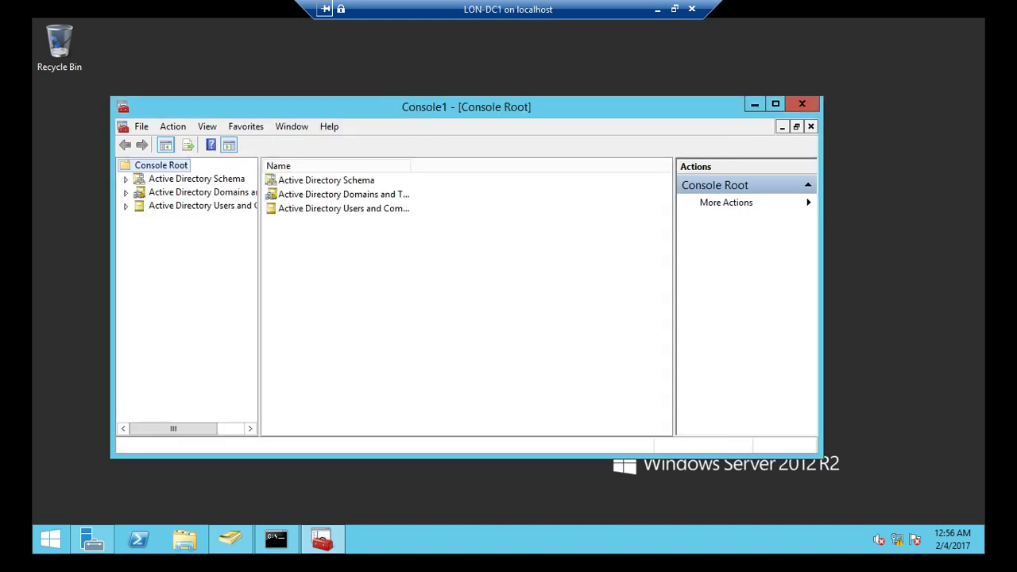
- Maximise the console, widen the tree pane, expand Users and Computers and select Active Directory Schema
{"action": "left_click", "coordinate": [776, 103]}
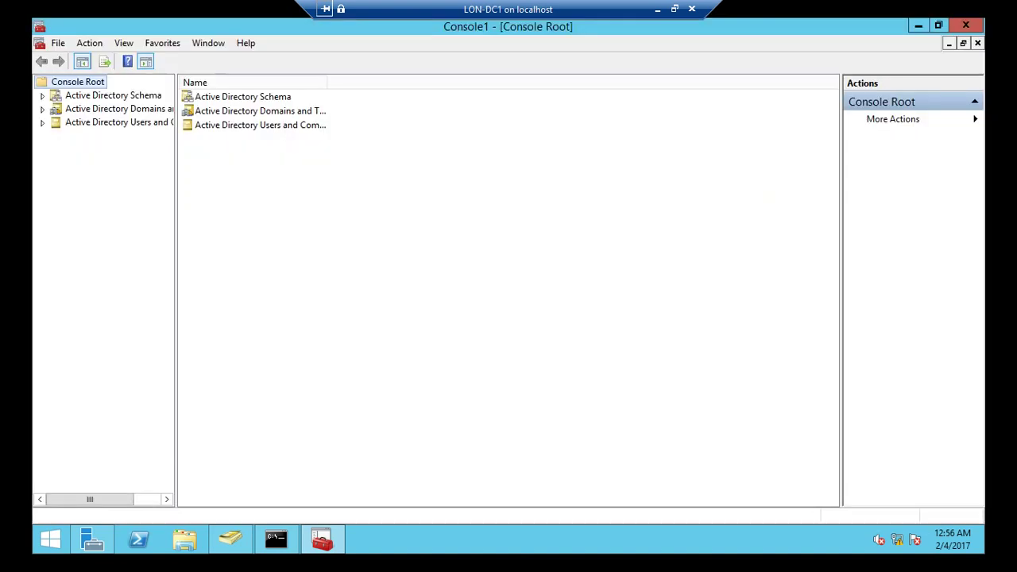
{"action": "left_click_drag", "start_coordinate": [177, 286], "coordinate": [309, 286]}
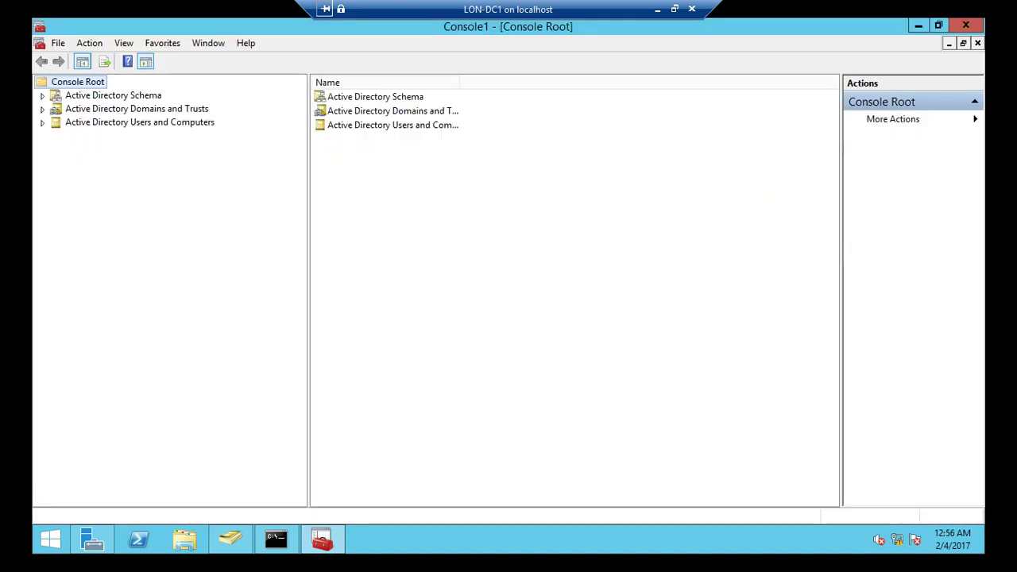
{"action": "left_click", "coordinate": [42, 122]}
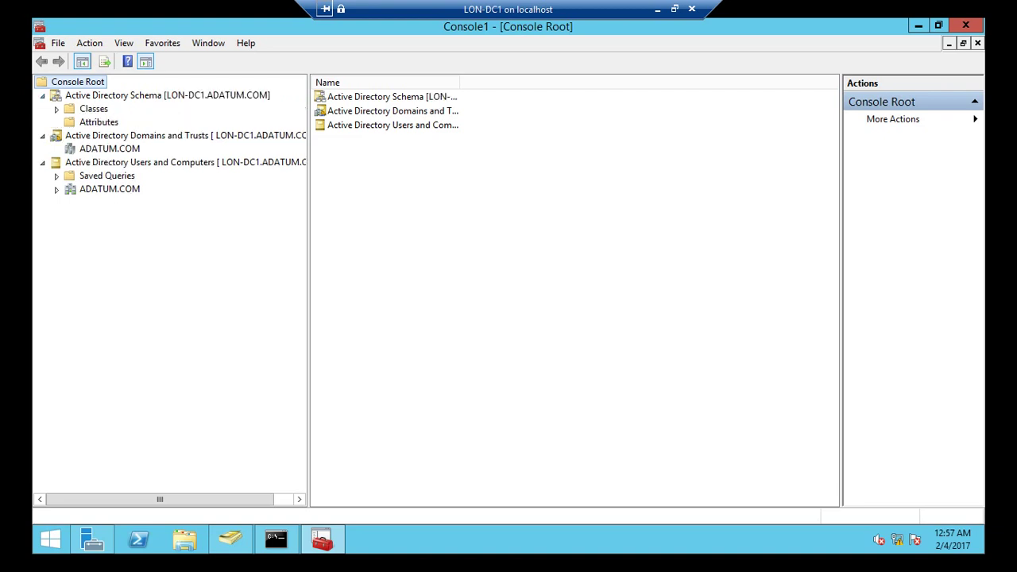
{"action": "left_click", "coordinate": [127, 95]}
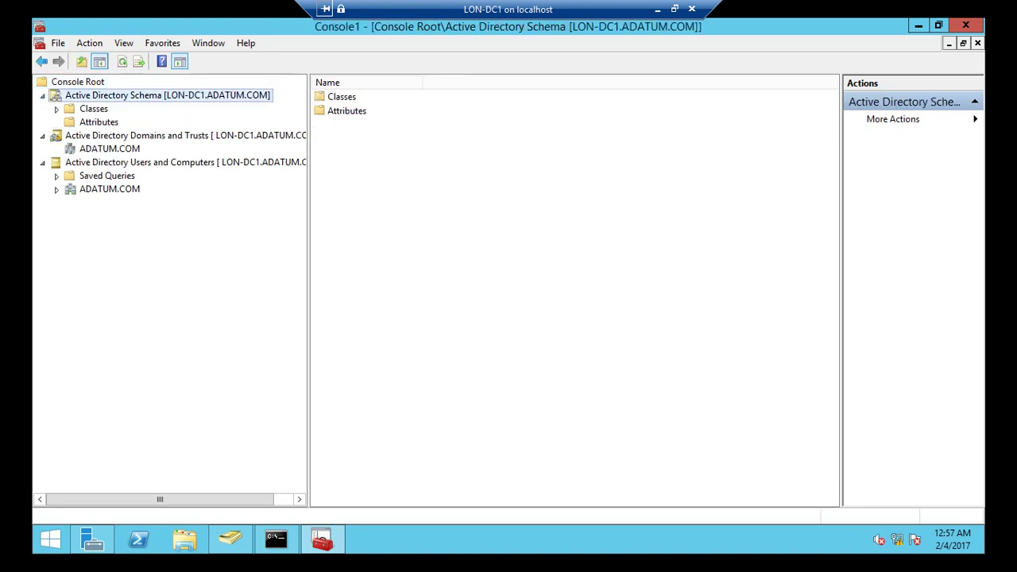
{"action": "right_click", "coordinate": [127, 94]}
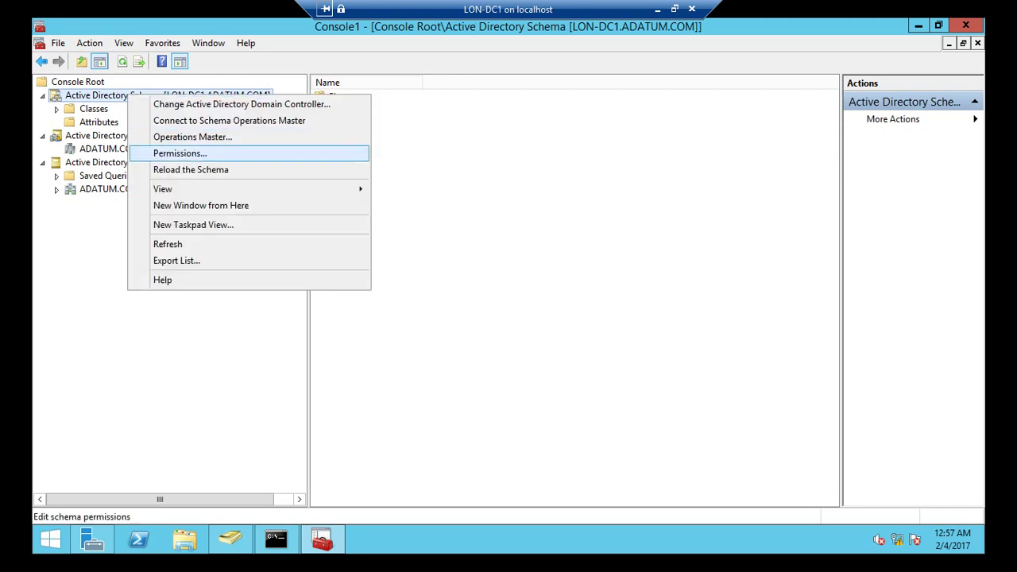
- Review the current and target schema master names, closing the dialog without changes
{"action": "key", "text": "Return"}
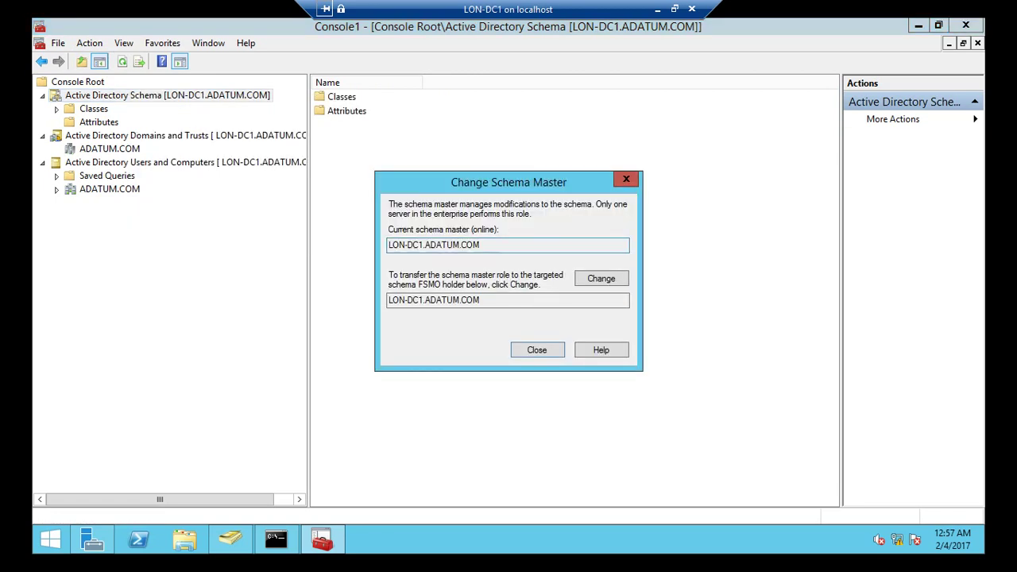
{"action": "left_click_drag", "start_coordinate": [481, 244], "coordinate": [388, 245]}
{"action": "left_click_drag", "start_coordinate": [480, 300], "coordinate": [387, 299]}
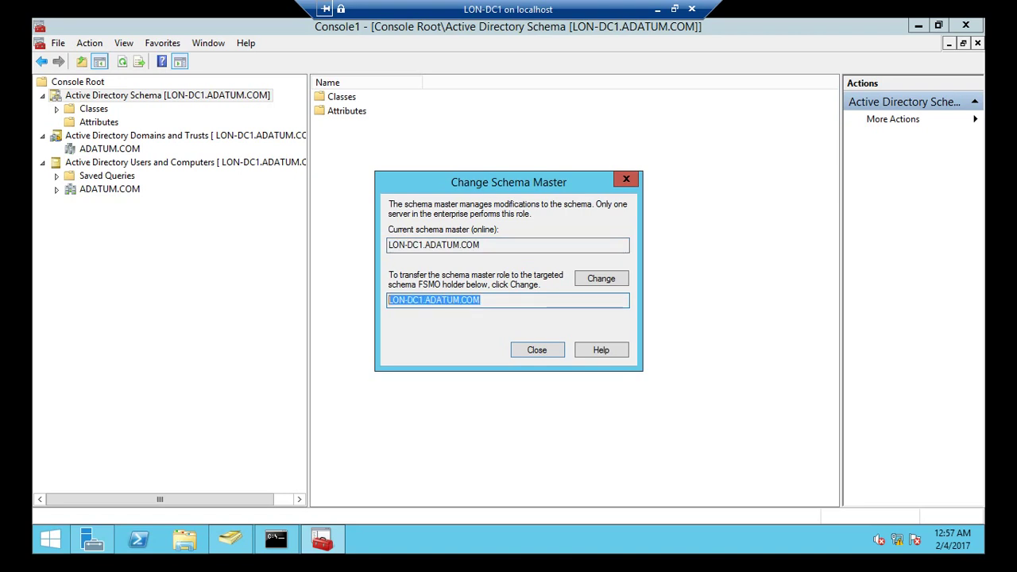
{"action": "key", "text": "Tab"}
{"action": "key", "text": "Return"}
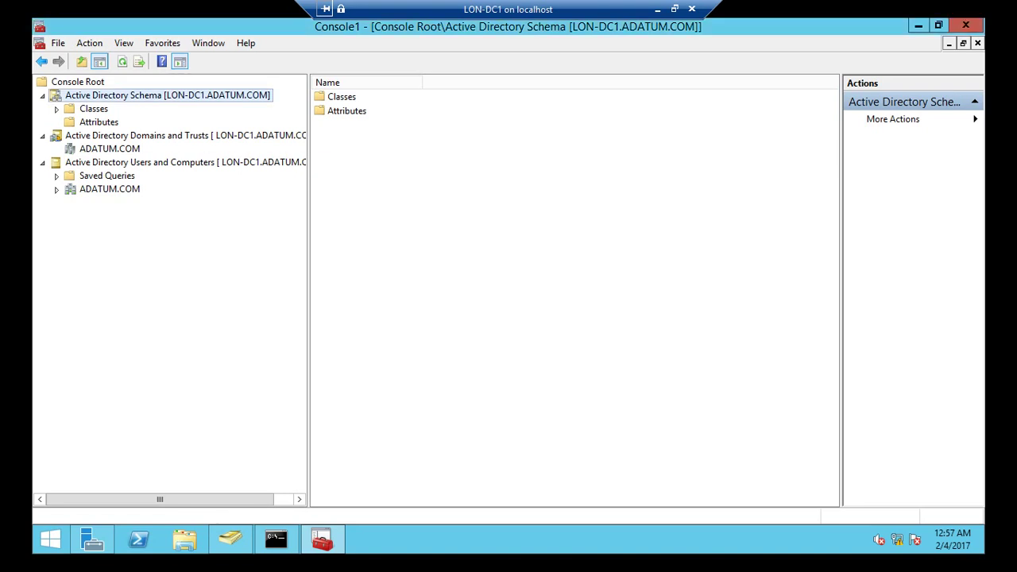
{"action": "key", "text": "shift+F10"}
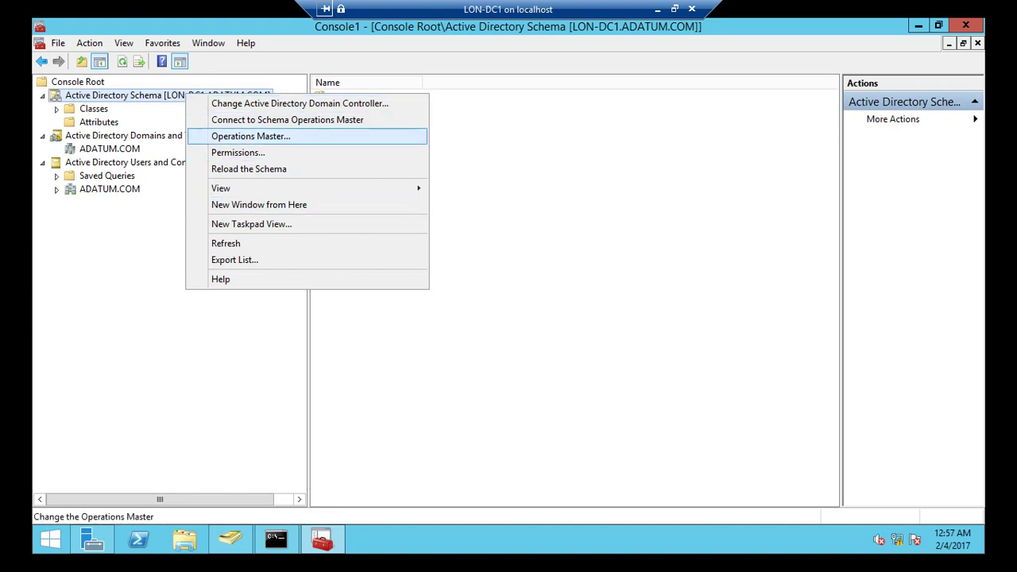
{"action": "key", "text": "Escape"}
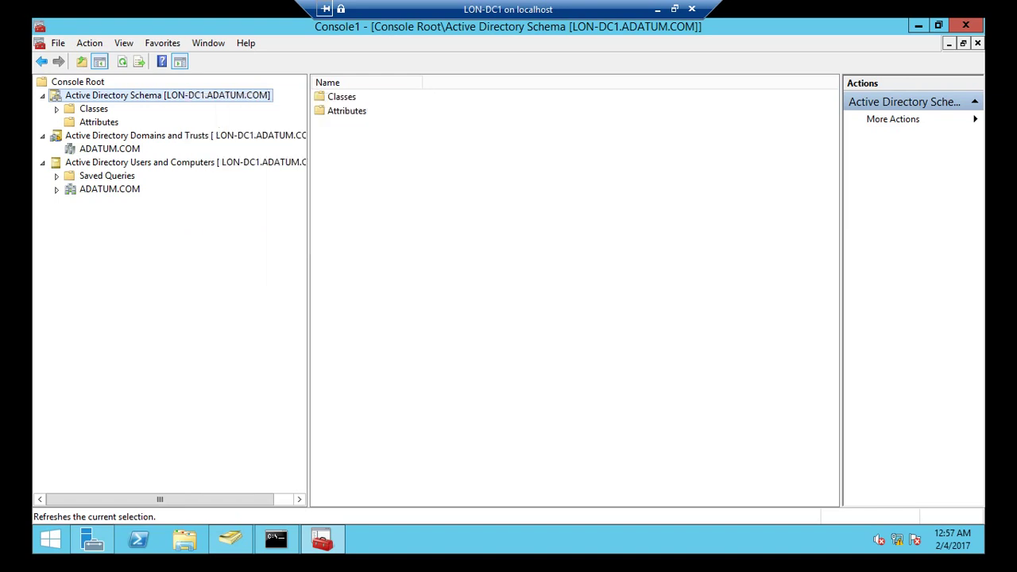
- Leave the LON-DC1 session and connect to the LON-SVR2 virtual machine from Hyper-V Manager
{"action": "left_click", "coordinate": [657, 9]}
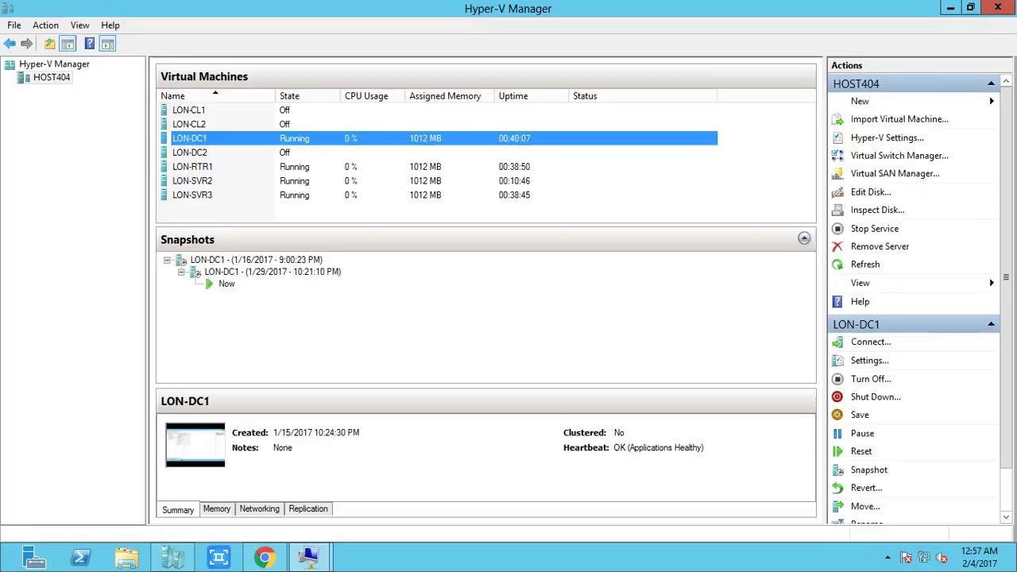
{"action": "left_click", "coordinate": [248, 181]}
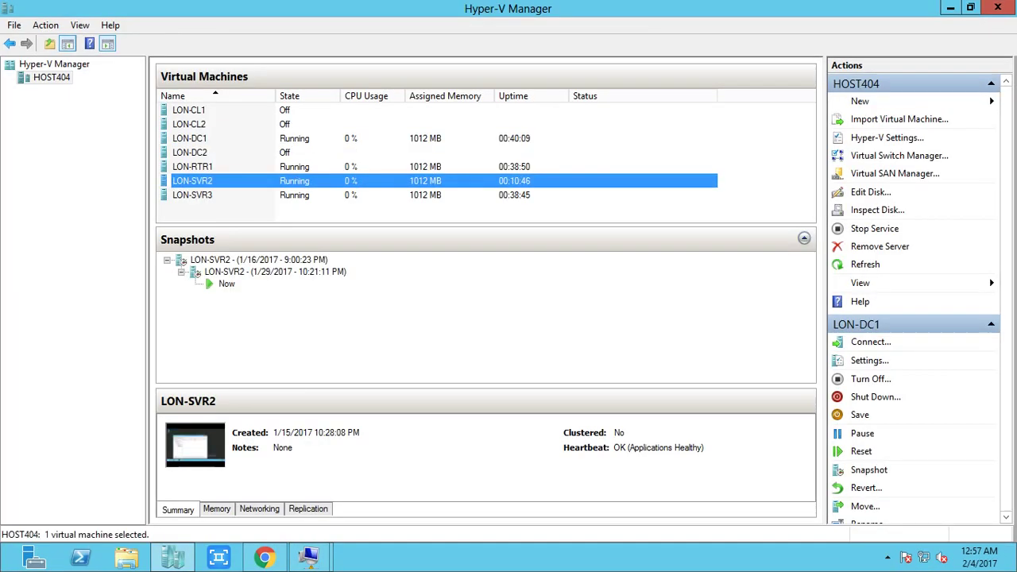
{"action": "right_click", "coordinate": [247, 181]}
{"action": "left_click", "coordinate": [274, 193]}
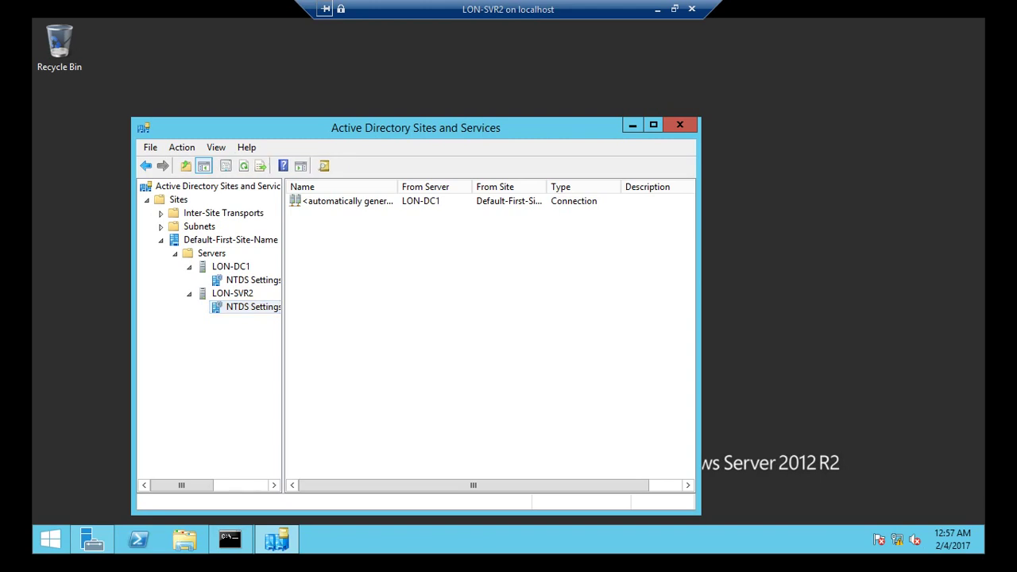
- Close Active Directory Sites and Services, hide the command prompt and refresh the desktop
{"action": "left_click", "coordinate": [679, 125]}
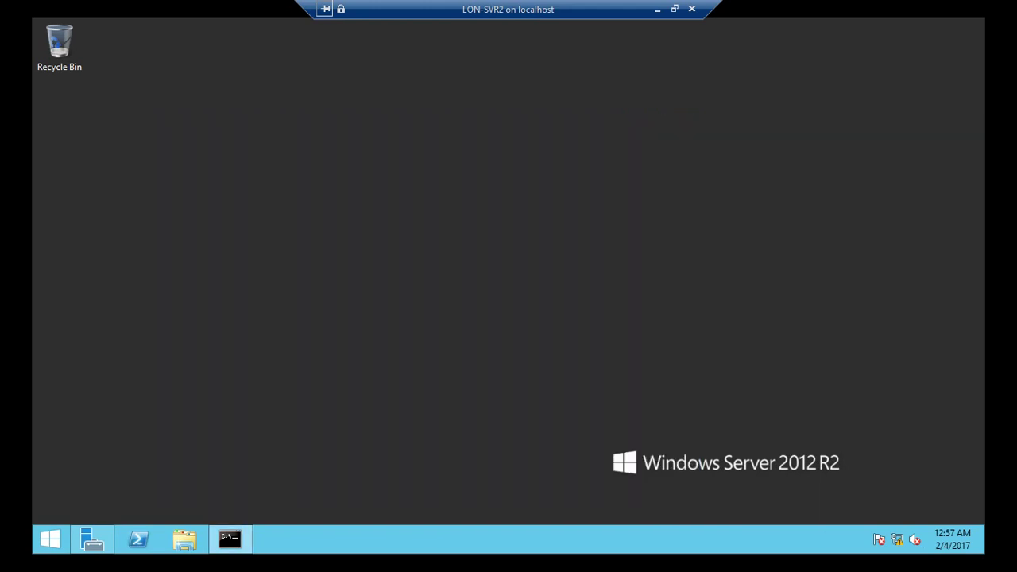
{"action": "left_click", "coordinate": [230, 540]}
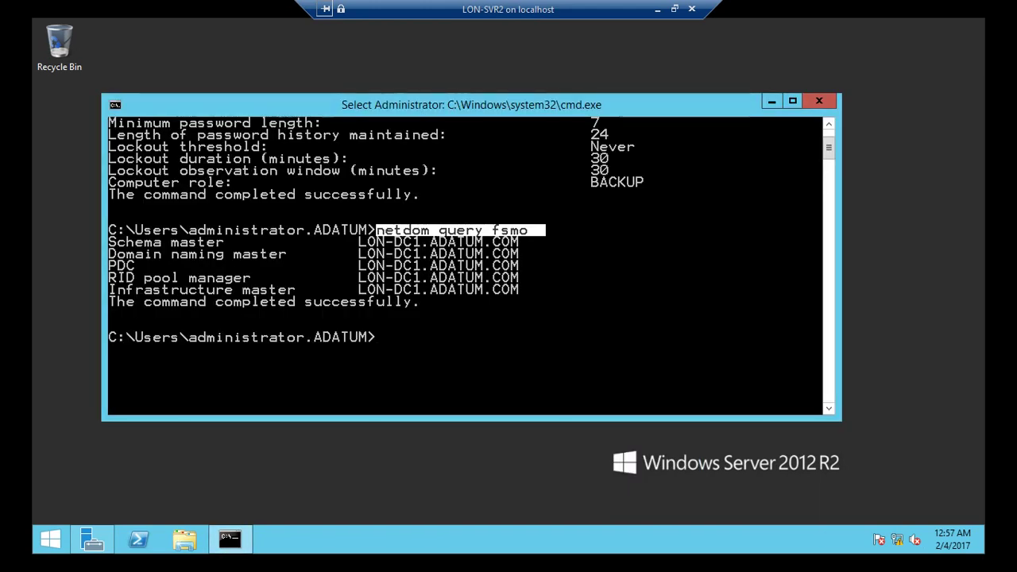
{"action": "key", "text": "super+Down"}
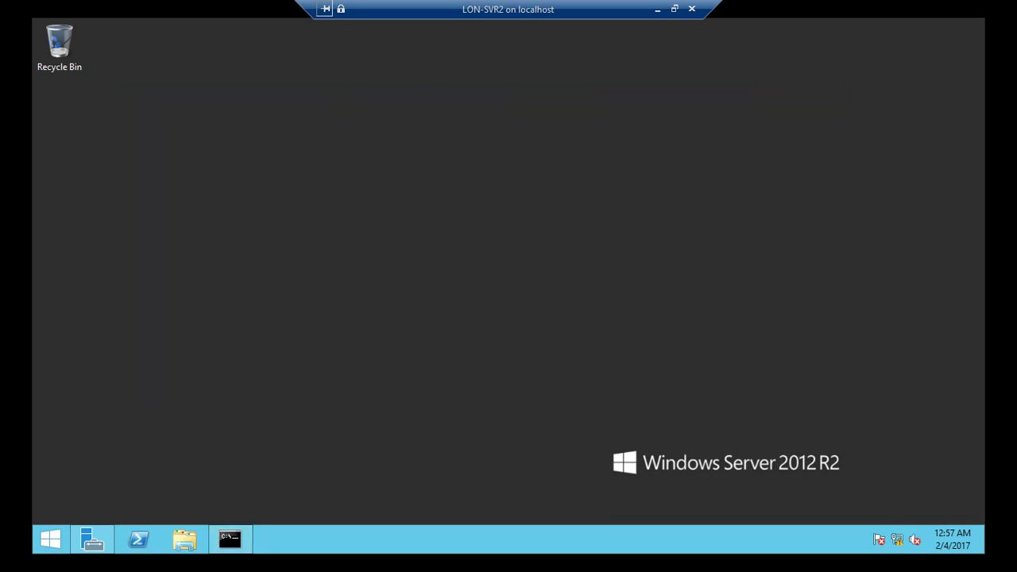
{"action": "right_click", "coordinate": [293, 268]}
{"action": "left_click", "coordinate": [318, 309]}
- Run regsvr32 schmmgmt.dll on LON-SVR2, dismiss the success message and refresh the desktop
{"action": "key", "text": "super+r"}
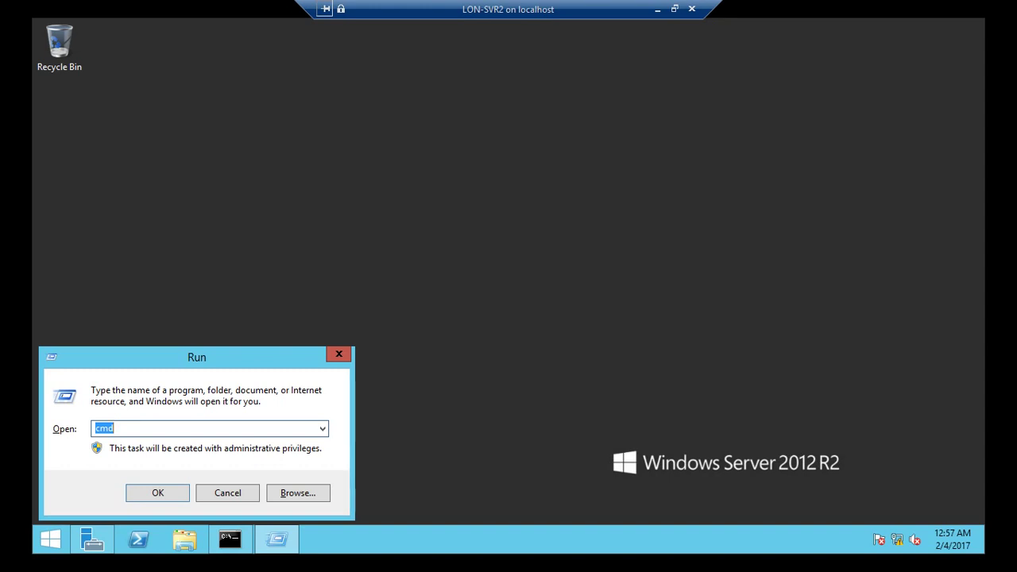
{"action": "type", "text": "regsvr32 schmmgmt.dll"}
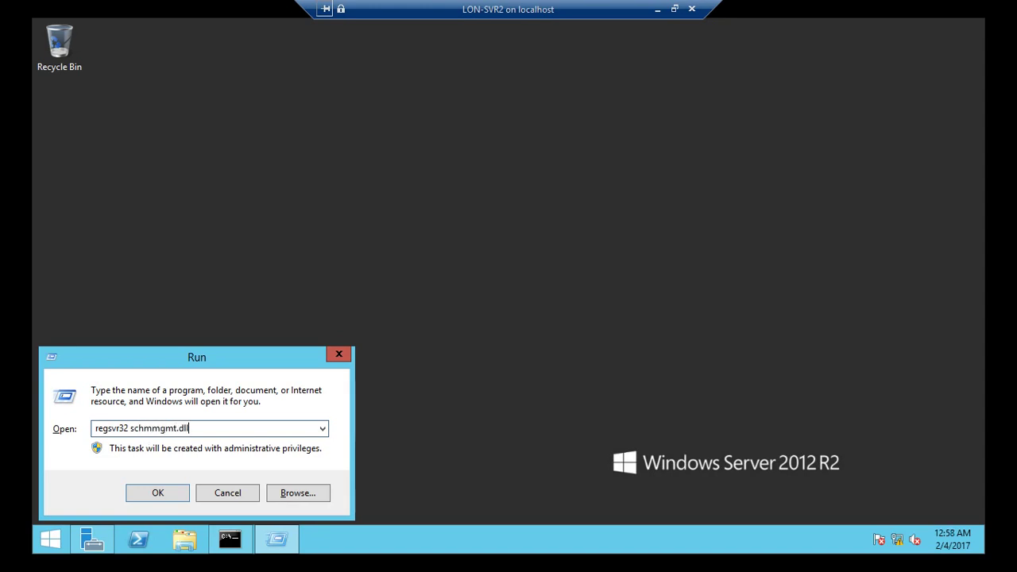
{"action": "key", "text": "Return"}
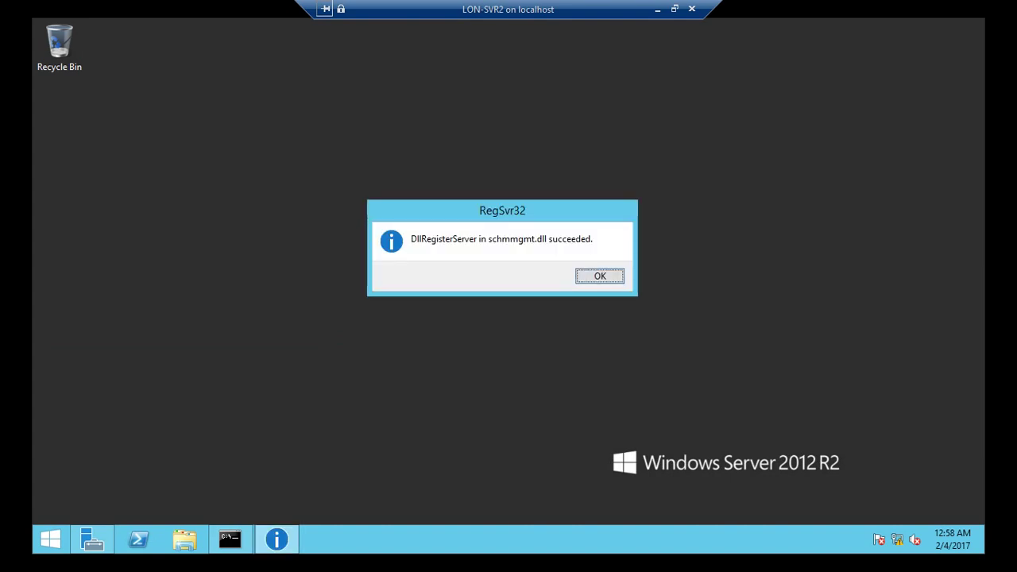
{"action": "key", "text": "Return"}
{"action": "right_click", "coordinate": [404, 247]}
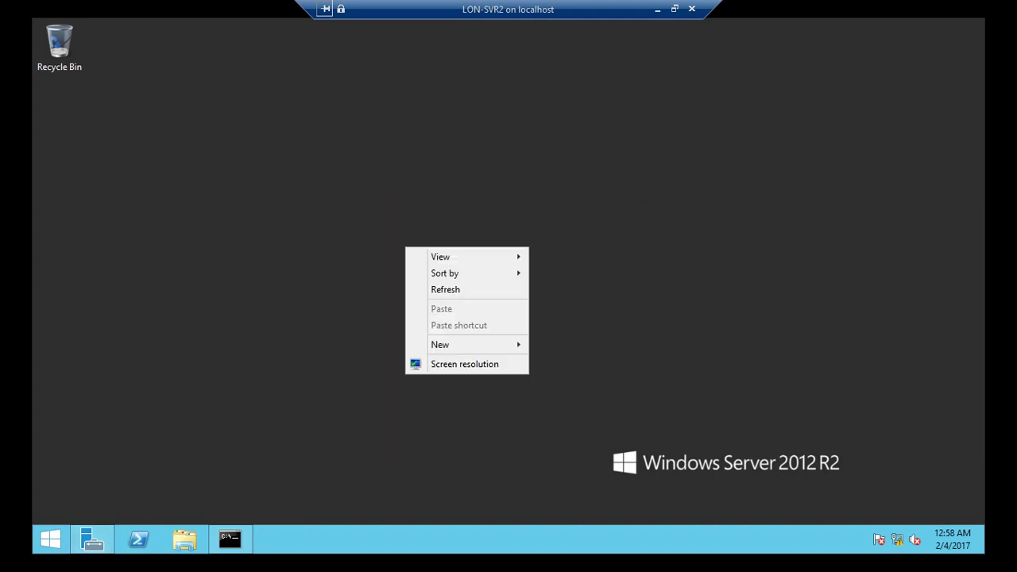
{"action": "left_click", "coordinate": [437, 289]}
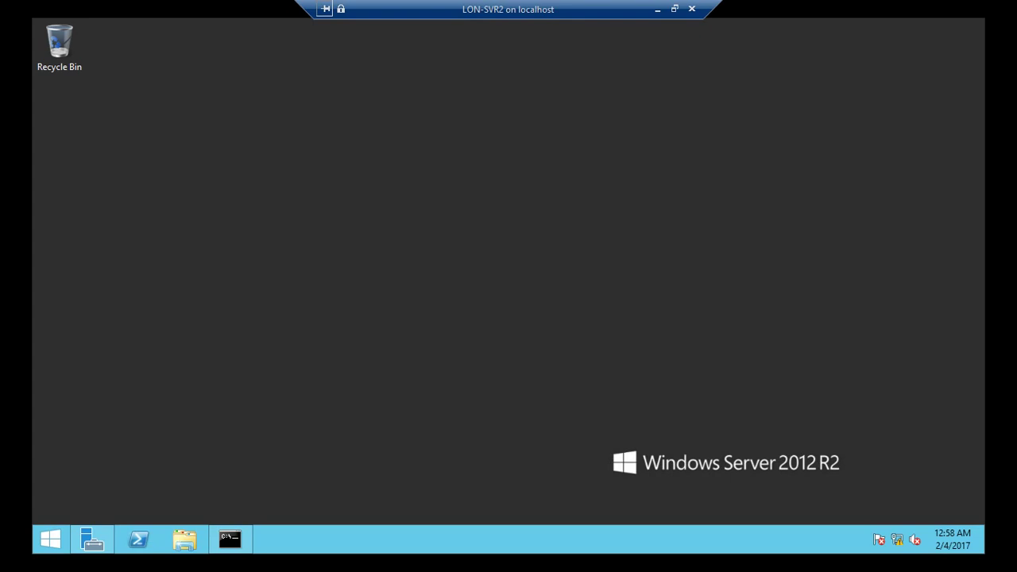
{"action": "key", "text": "super+r"}
- Launch an empty console with mmc and bring up Add/Remove Snap-in
{"action": "type", "text": "mmc"}
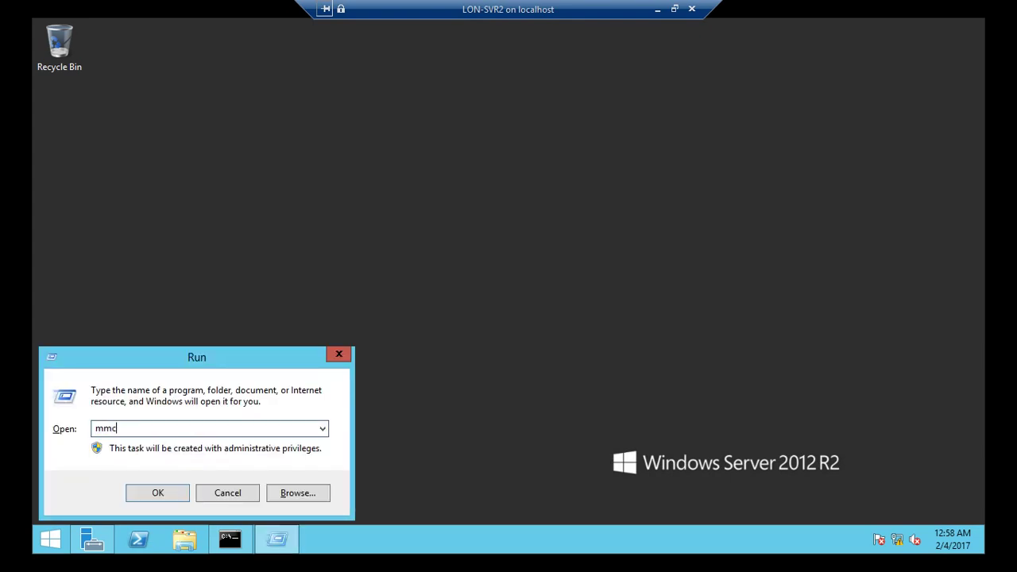
{"action": "key", "text": "Return"}
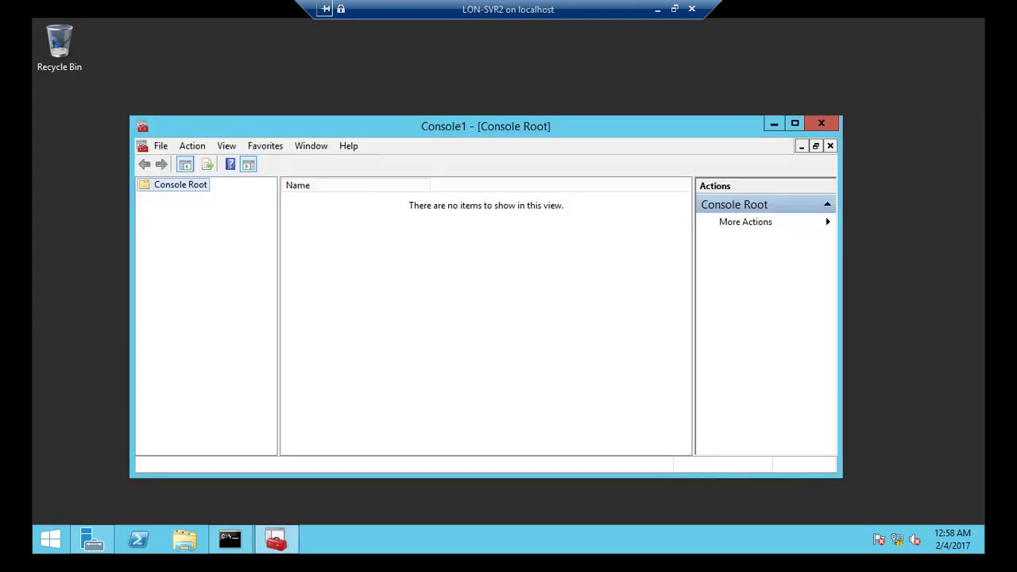
{"action": "left_click", "coordinate": [161, 146]}
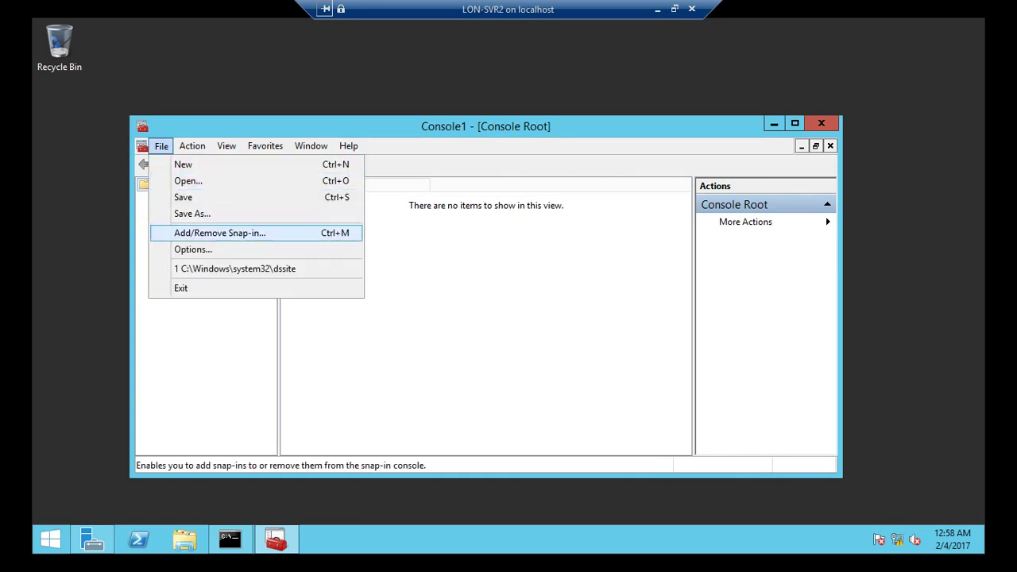
{"action": "key", "text": "Return"}
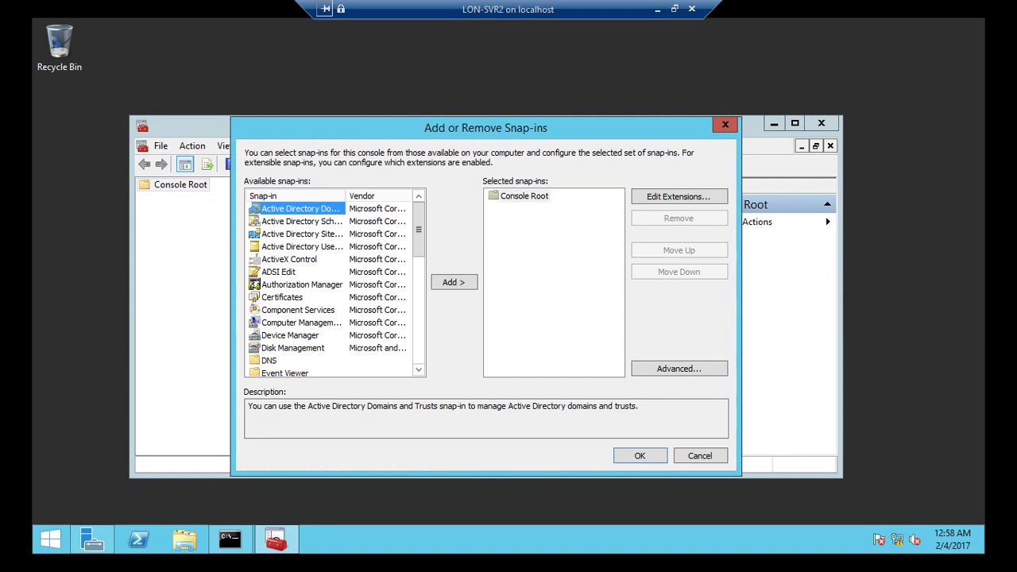
- Add the AD Schema, Domains and Trusts, and Users and Computers snap-ins, then maximise the console
{"action": "left_click", "coordinate": [304, 221]}
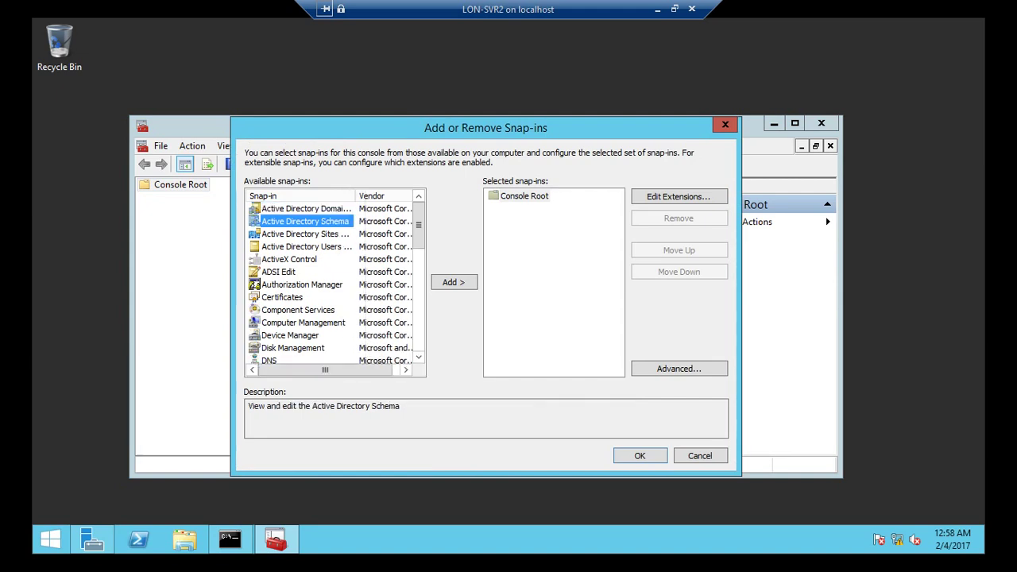
{"action": "left_click", "coordinate": [454, 282]}
{"action": "left_click", "coordinate": [306, 208]}
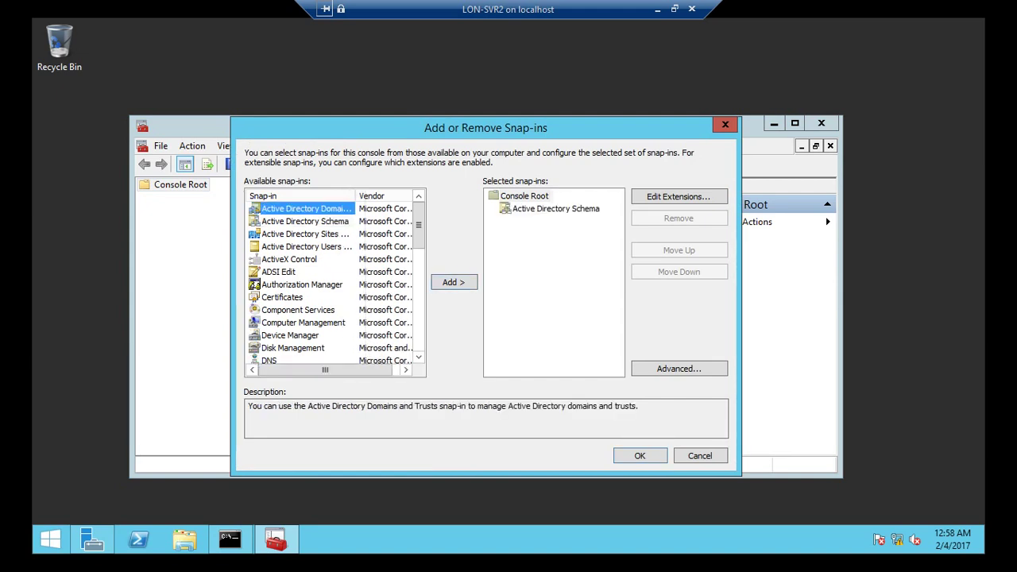
{"action": "left_click", "coordinate": [454, 282]}
{"action": "left_click", "coordinate": [524, 196]}
{"action": "left_click", "coordinate": [306, 247]}
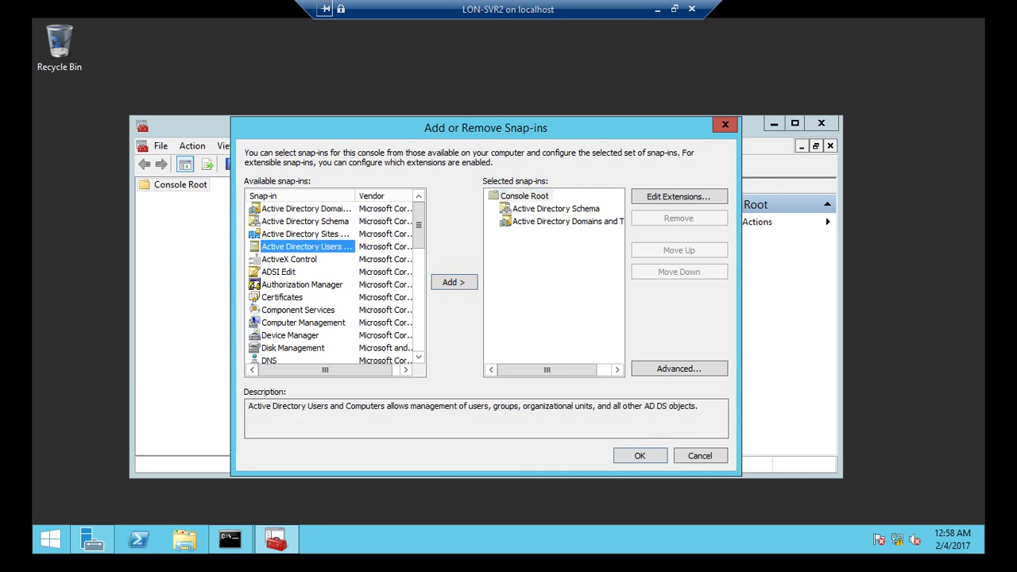
{"action": "left_click", "coordinate": [454, 282]}
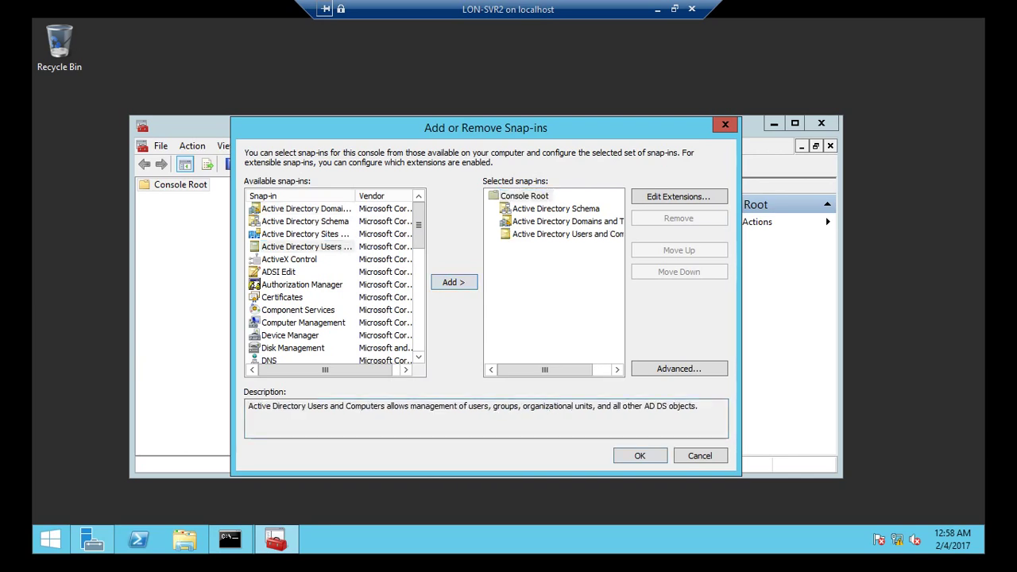
{"action": "key", "text": "Return"}
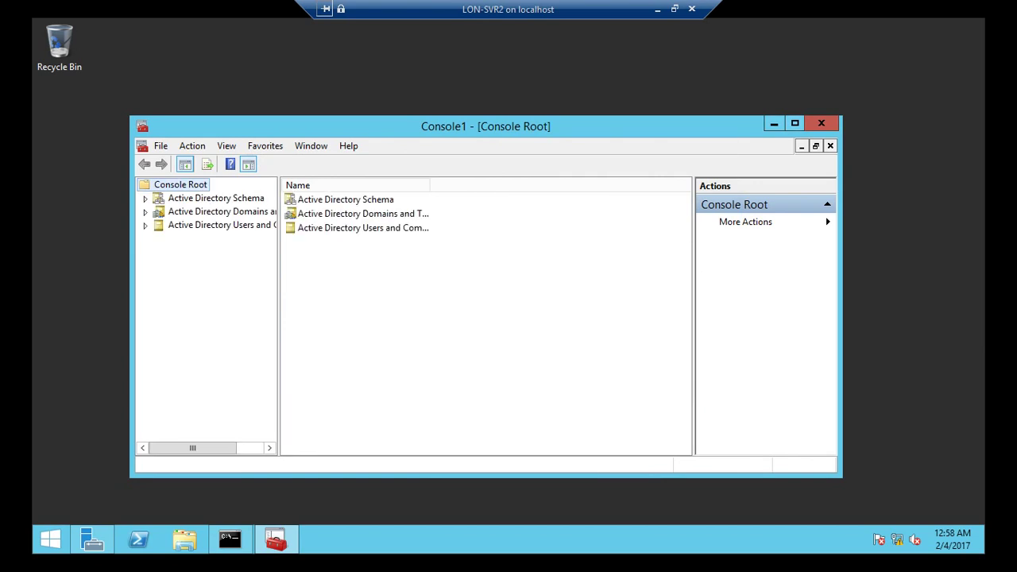
{"action": "left_click", "coordinate": [794, 123]}
{"action": "left_click_drag", "start_coordinate": [176, 239], "coordinate": [286, 238]}
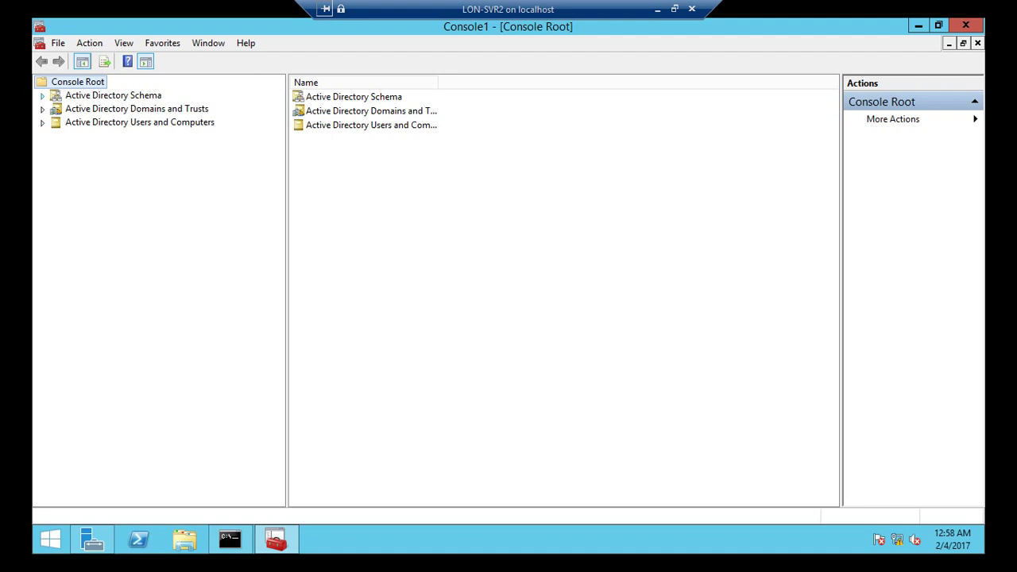
- Change the Schema snap-in's domain controller to LON-SVR2.ADATUM.COM, acknowledging the operations master warning
{"action": "left_click", "coordinate": [42, 95]}
{"action": "left_click", "coordinate": [119, 96]}
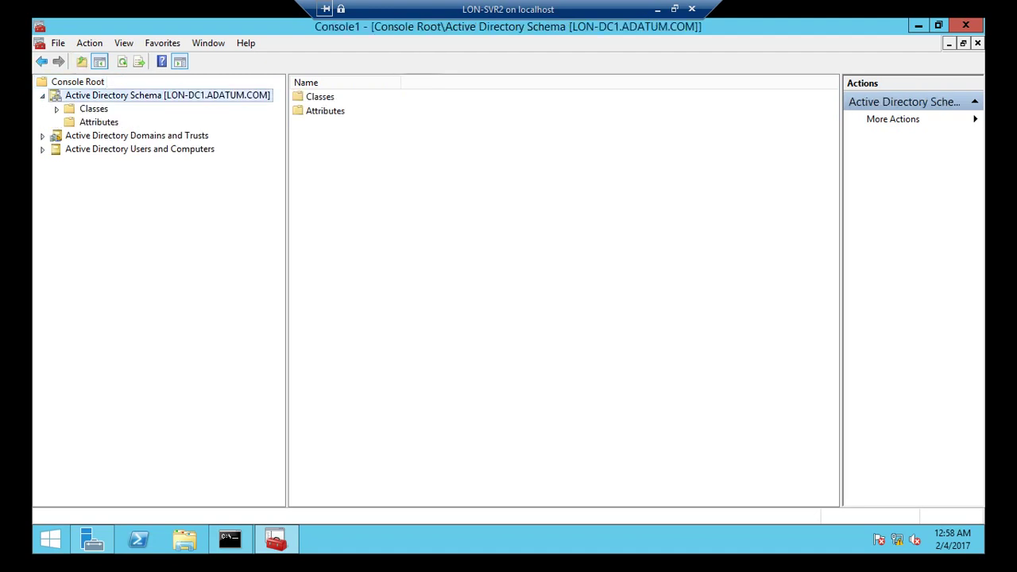
{"action": "right_click", "coordinate": [131, 94]}
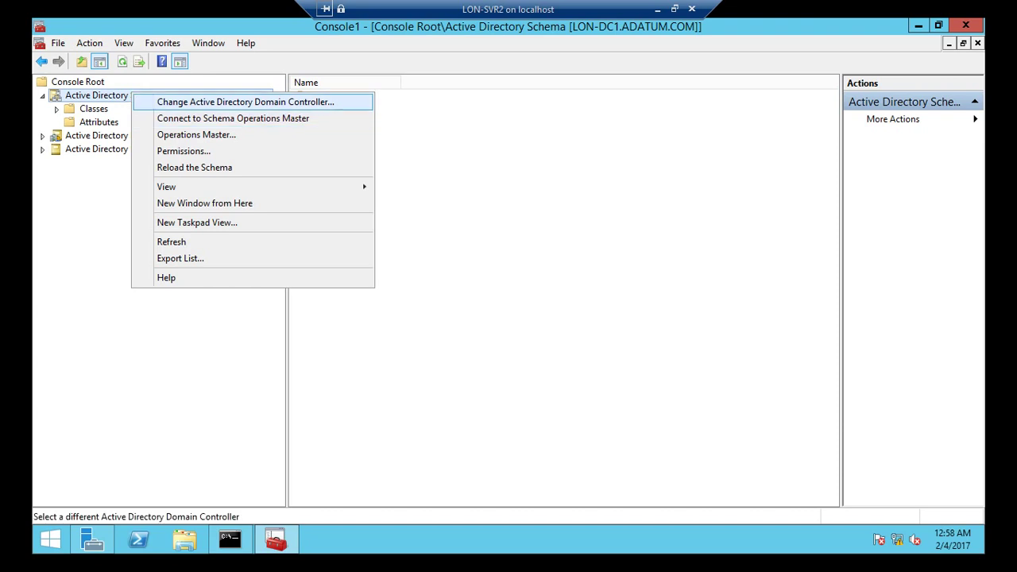
{"action": "key", "text": "Return"}
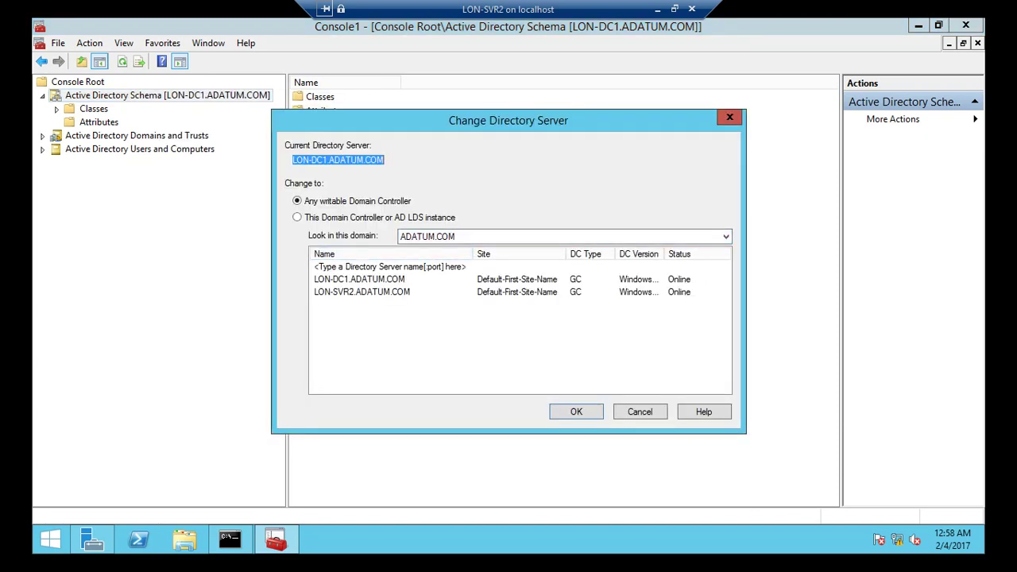
{"action": "left_click", "coordinate": [361, 292]}
{"action": "key", "text": "Return"}
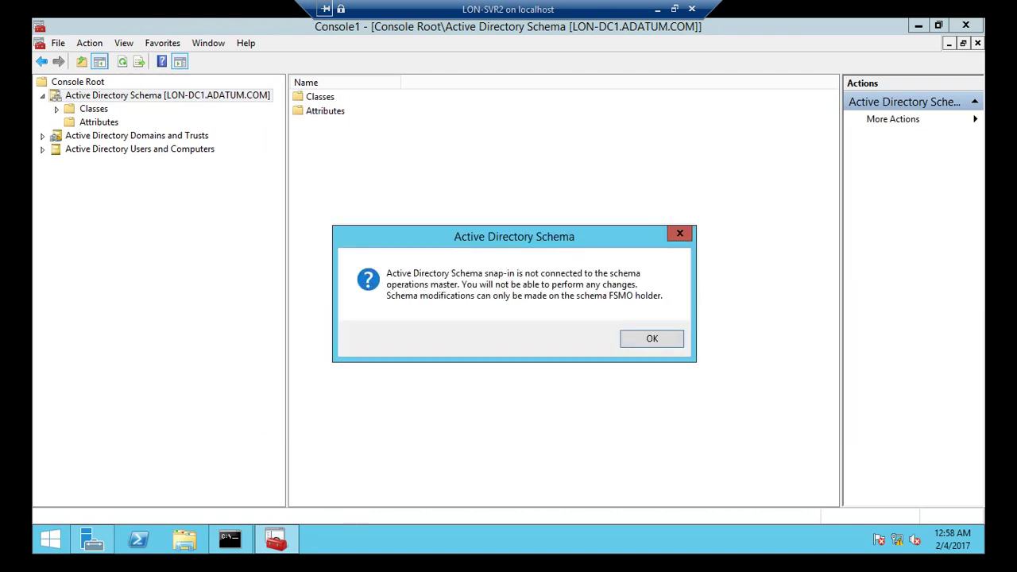
{"action": "key", "text": "Return"}
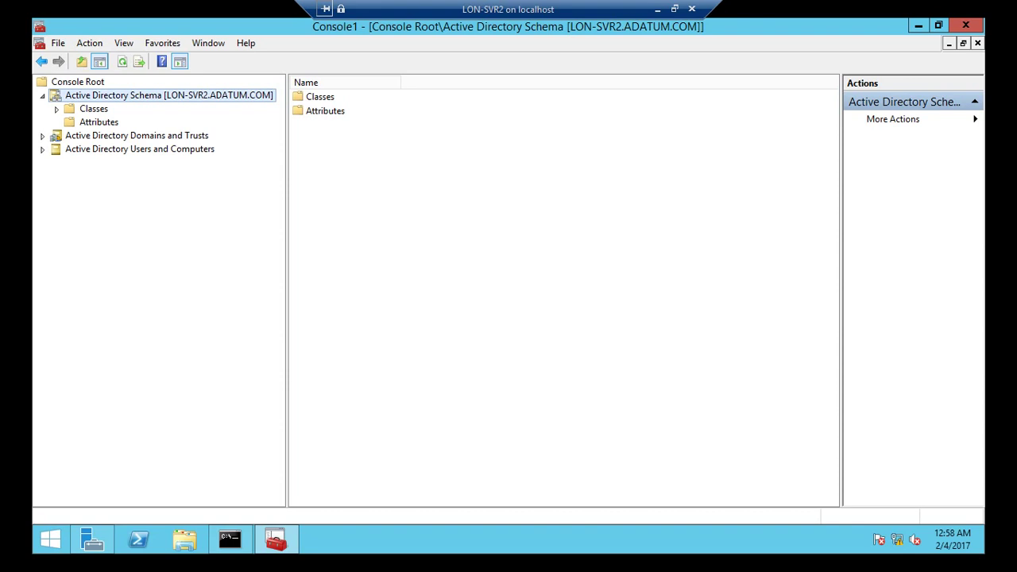
{"action": "key", "text": "shift+F10"}
{"action": "key", "text": "Up"}
{"action": "key", "text": "Up"}
{"action": "key", "text": "Up"}
{"action": "key", "text": "Up"}
{"action": "key", "text": "Up"}
{"action": "key", "text": "Up"}
{"action": "key", "text": "Up"}
{"action": "key", "text": "Up"}
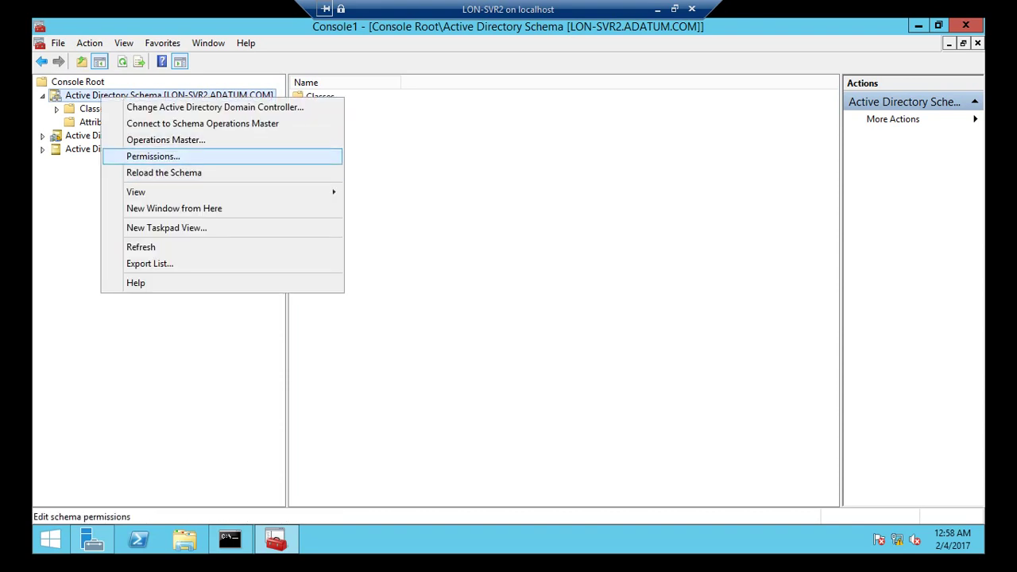
{"action": "key", "text": "Up"}
- Transfer the schema master from LON-DC1 to LON-SVR2.ADATUM.COM, confirm, and close the window
{"action": "key", "text": "Return"}
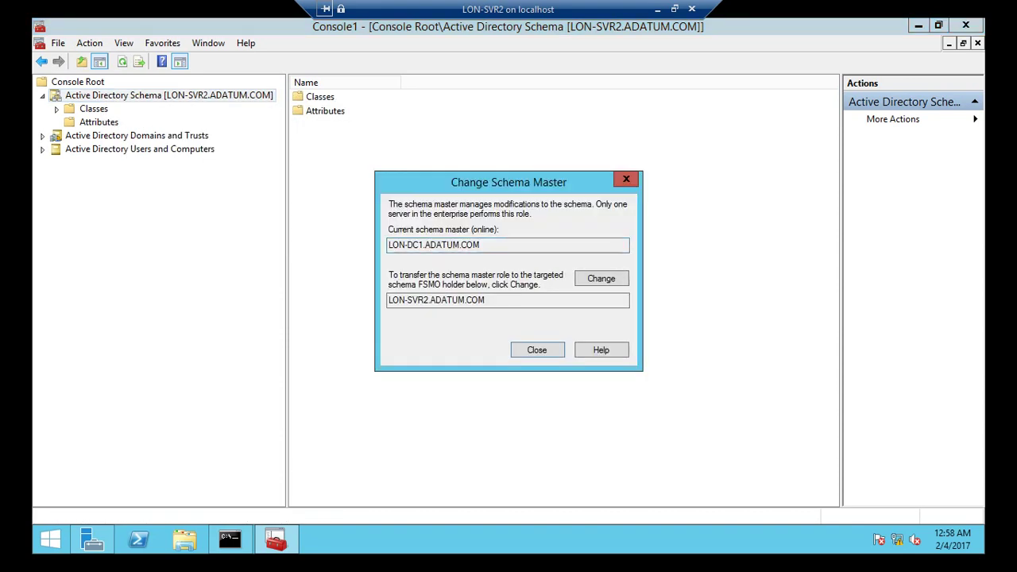
{"action": "left_click", "coordinate": [486, 299]}
{"action": "left_click_drag", "start_coordinate": [485, 300], "coordinate": [387, 300]}
{"action": "left_click_drag", "start_coordinate": [490, 245], "coordinate": [387, 245]}
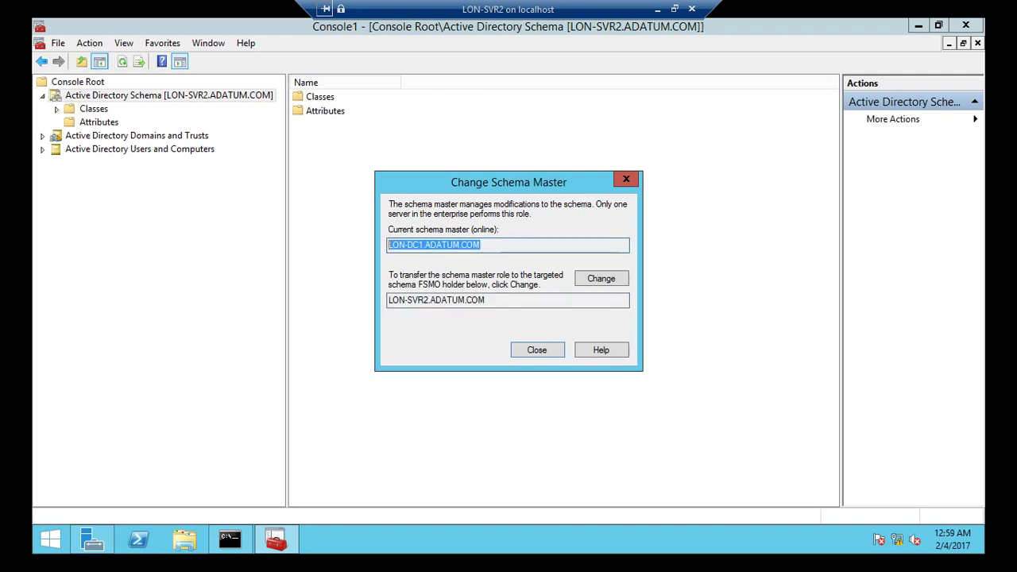
{"action": "left_click", "coordinate": [601, 278]}
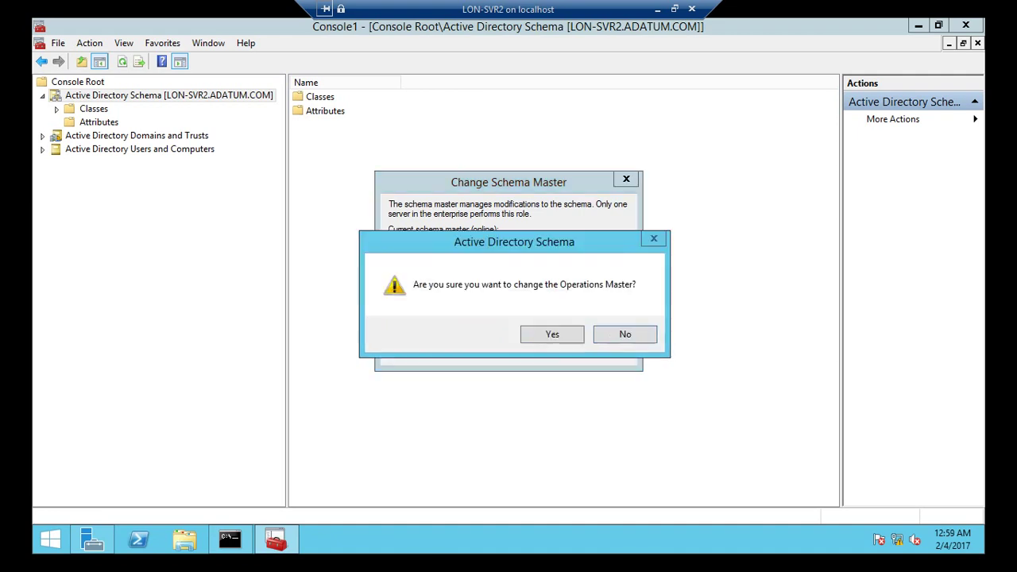
{"action": "left_click", "coordinate": [552, 334]}
{"action": "left_click", "coordinate": [597, 334]}
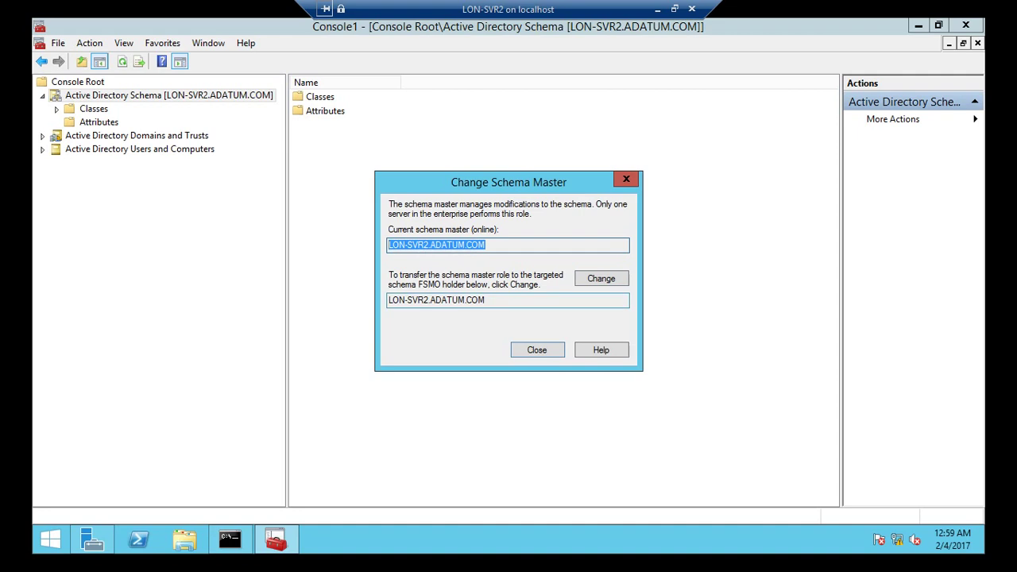
{"action": "key", "text": "Return"}
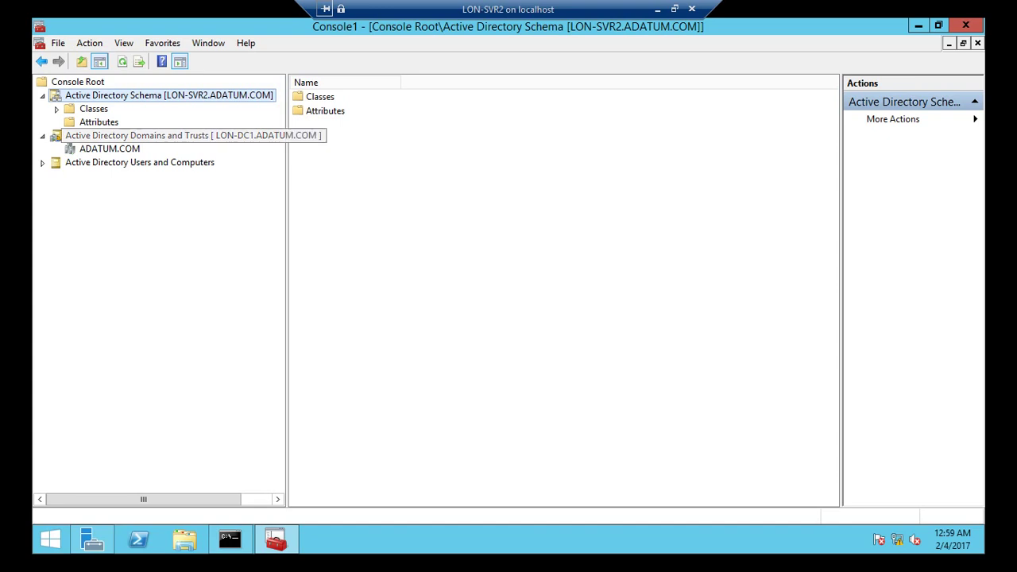
- Check the domain naming master details for Domains and Trusts and widen the tree pane
{"action": "right_click", "coordinate": [100, 149]}
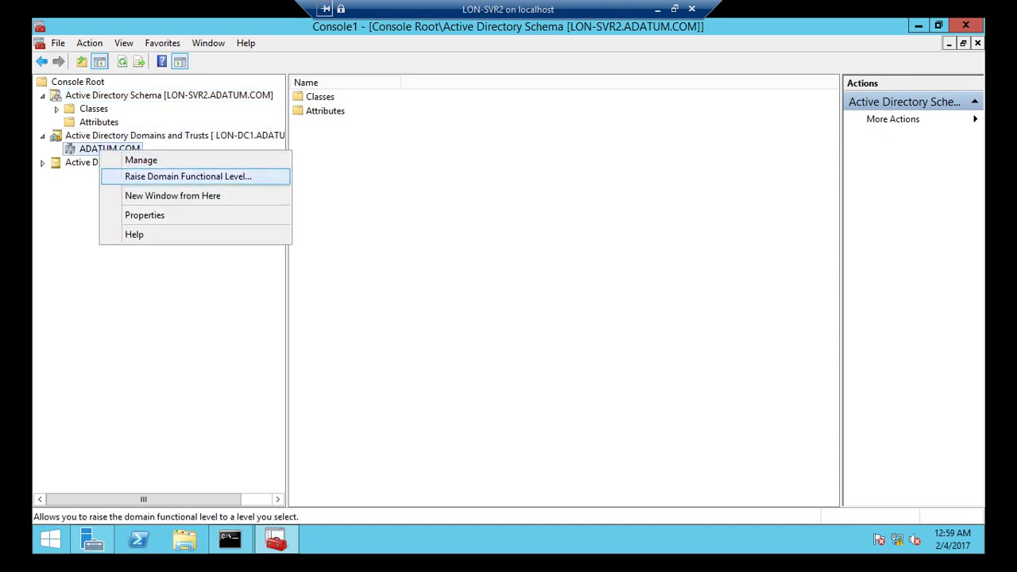
{"action": "left_click", "coordinate": [188, 177]}
{"action": "left_click", "coordinate": [107, 136]}
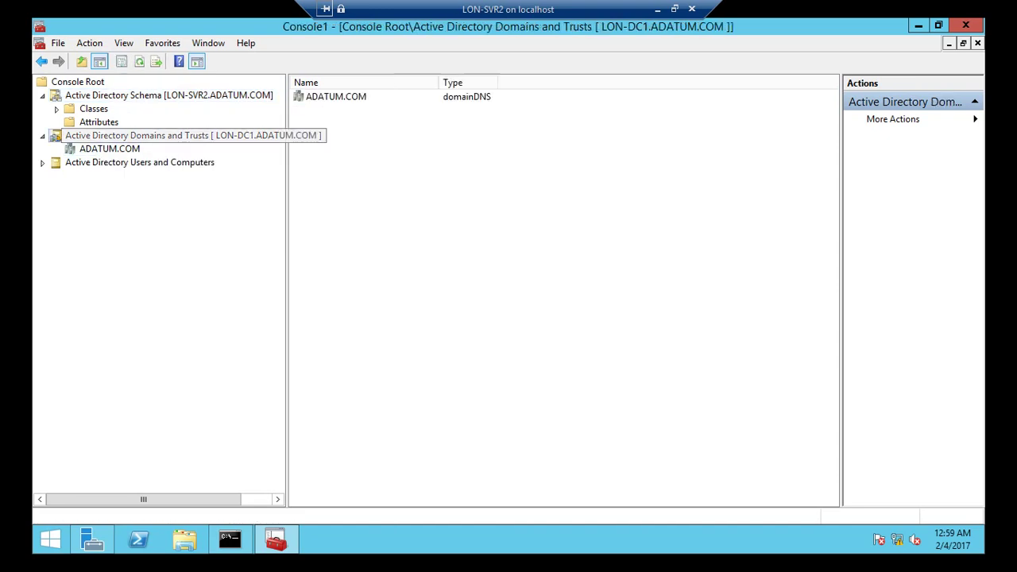
{"action": "right_click", "coordinate": [107, 135]}
{"action": "left_click", "coordinate": [171, 179]}
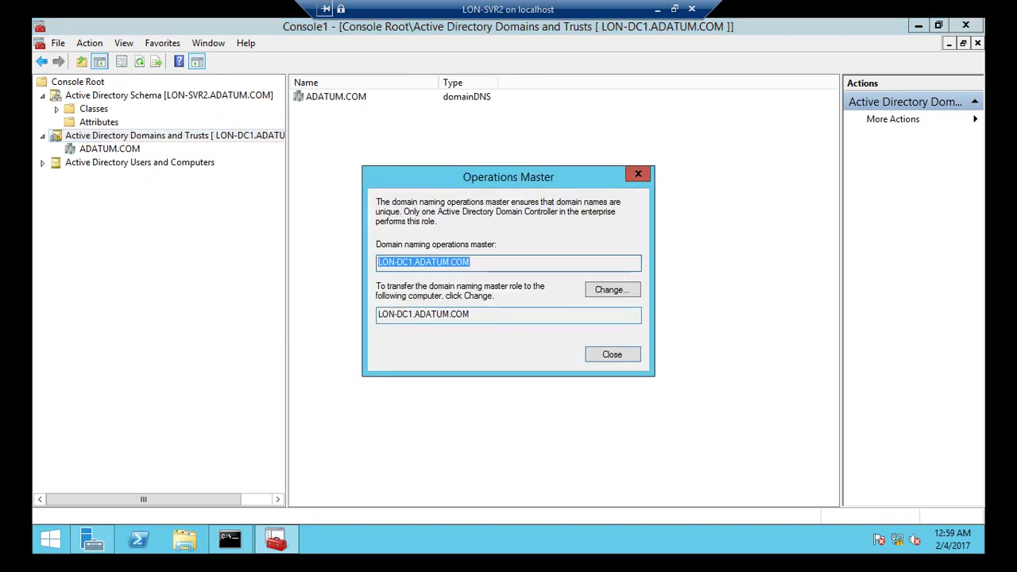
{"action": "left_click", "coordinate": [423, 313]}
{"action": "key", "text": "Escape"}
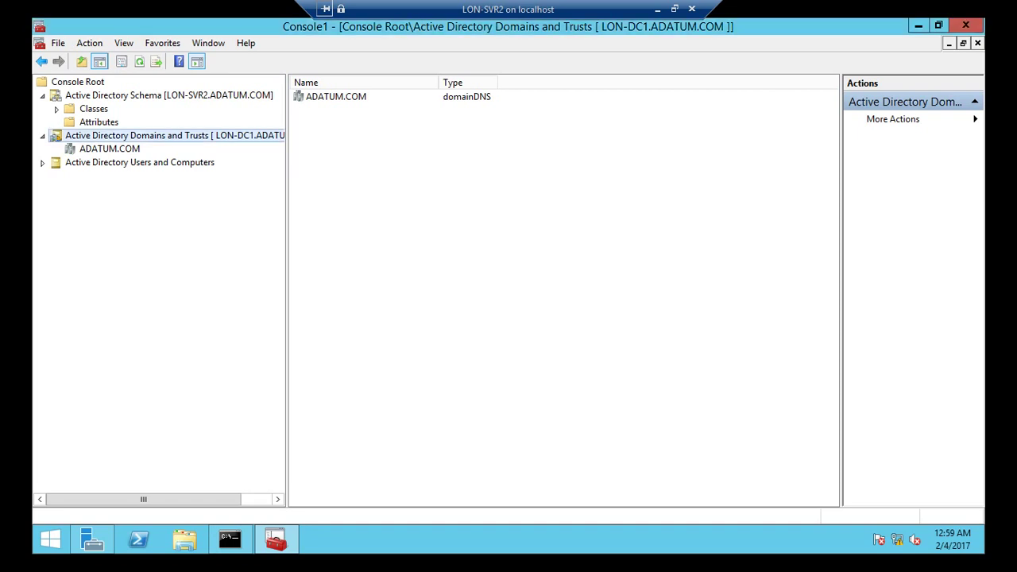
{"action": "left_click_drag", "start_coordinate": [287, 318], "coordinate": [340, 317]}
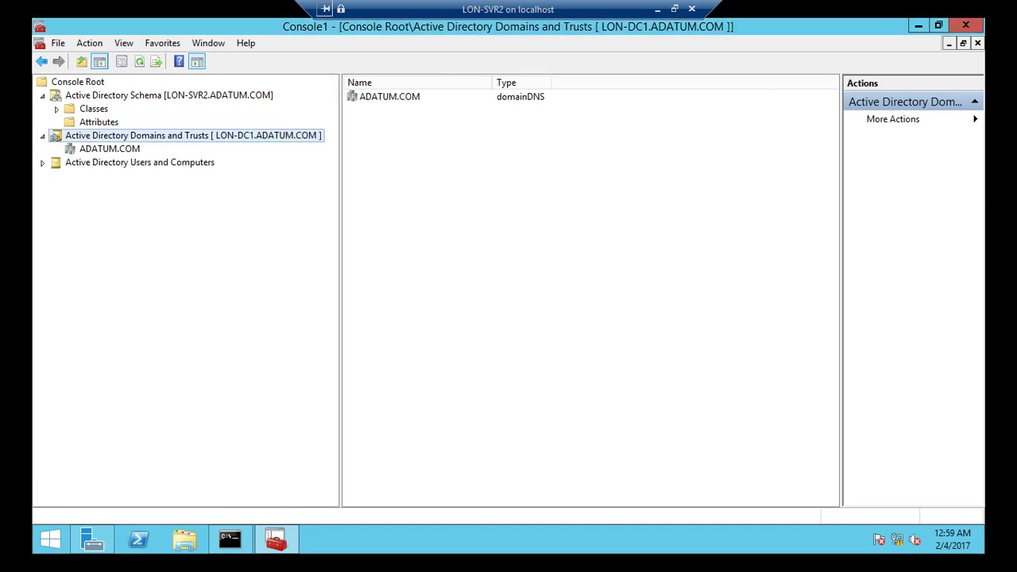
- Connect Active Directory Domains and Trusts to the LON-SVR2.ADATUM.COM domain controller
{"action": "right_click", "coordinate": [173, 133]}
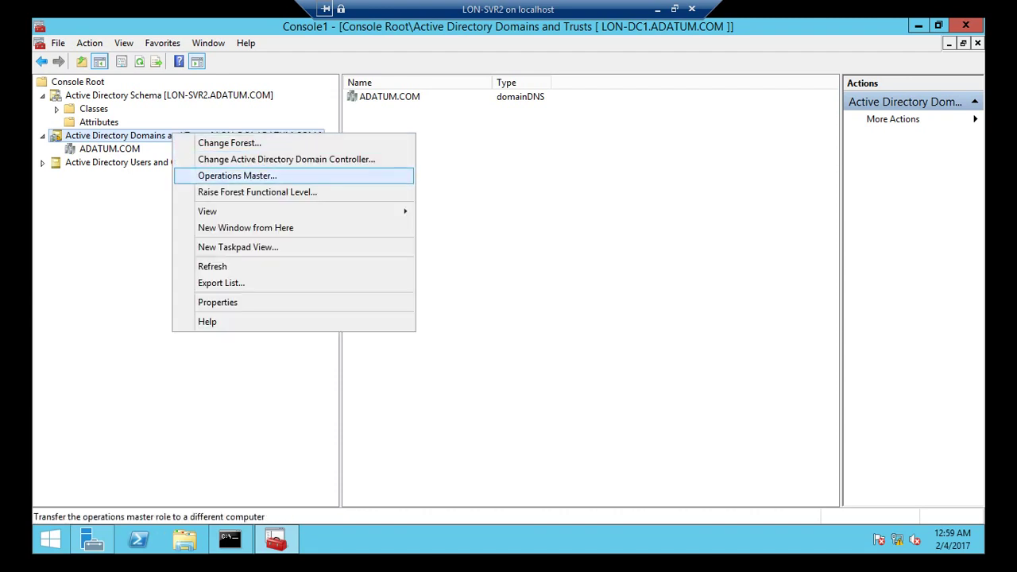
{"action": "left_click", "coordinate": [286, 159]}
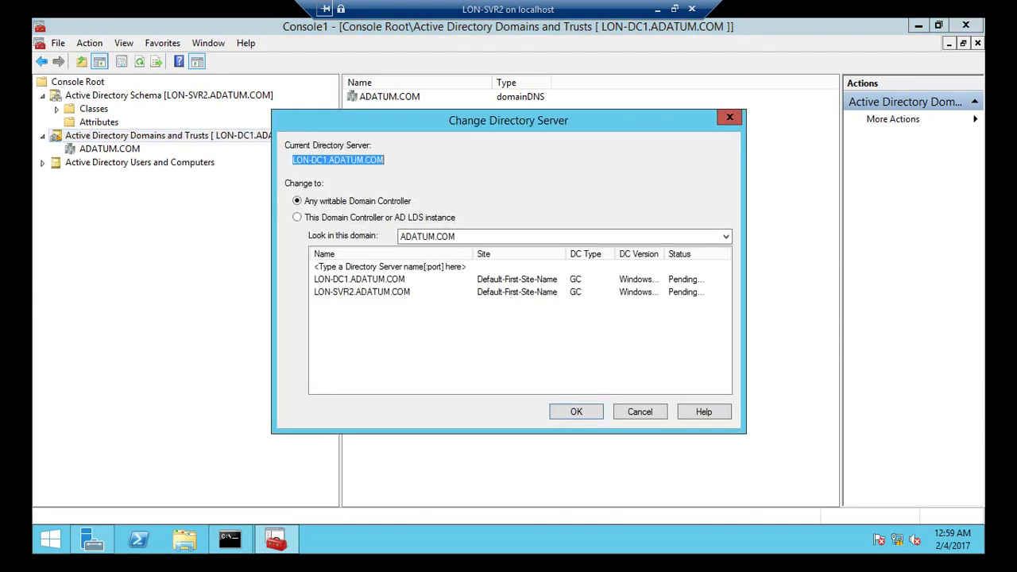
{"action": "left_click", "coordinate": [361, 292]}
{"action": "left_click", "coordinate": [362, 291]}
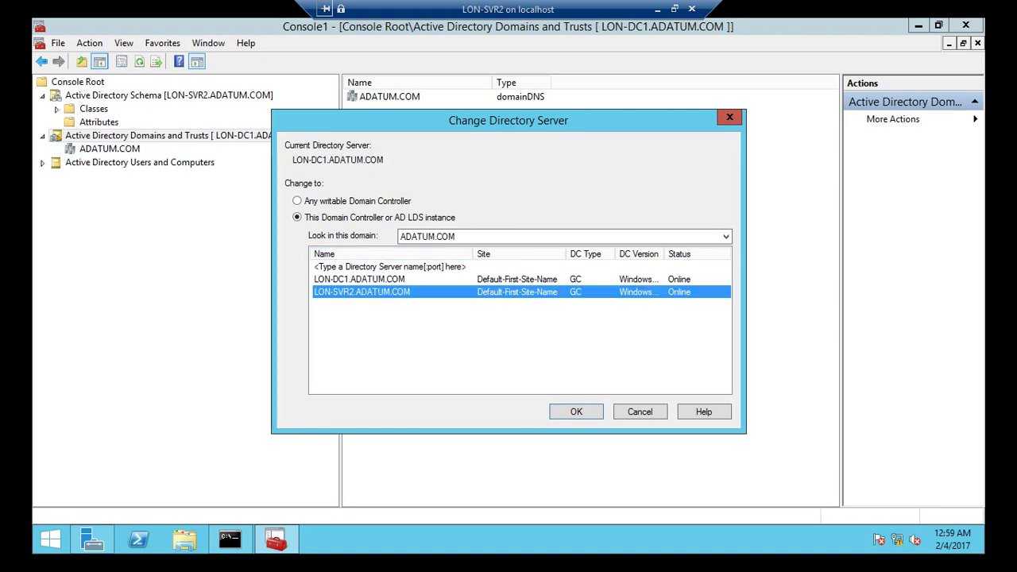
{"action": "key", "text": "Return"}
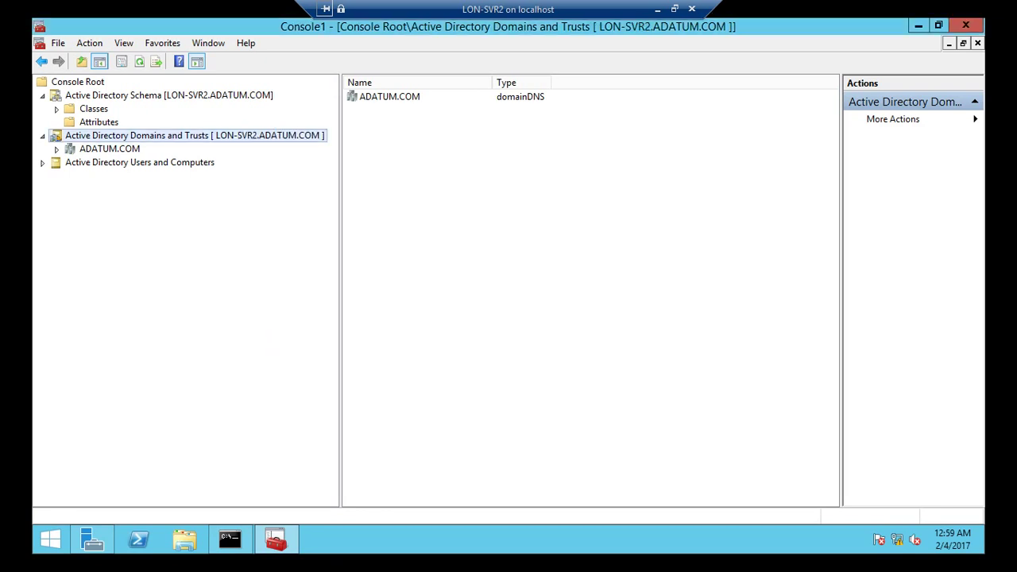
- Transfer the domain naming master from LON-DC1 to LON-SVR2.ADATUM.COM and close the window
{"action": "right_click", "coordinate": [176, 135]}
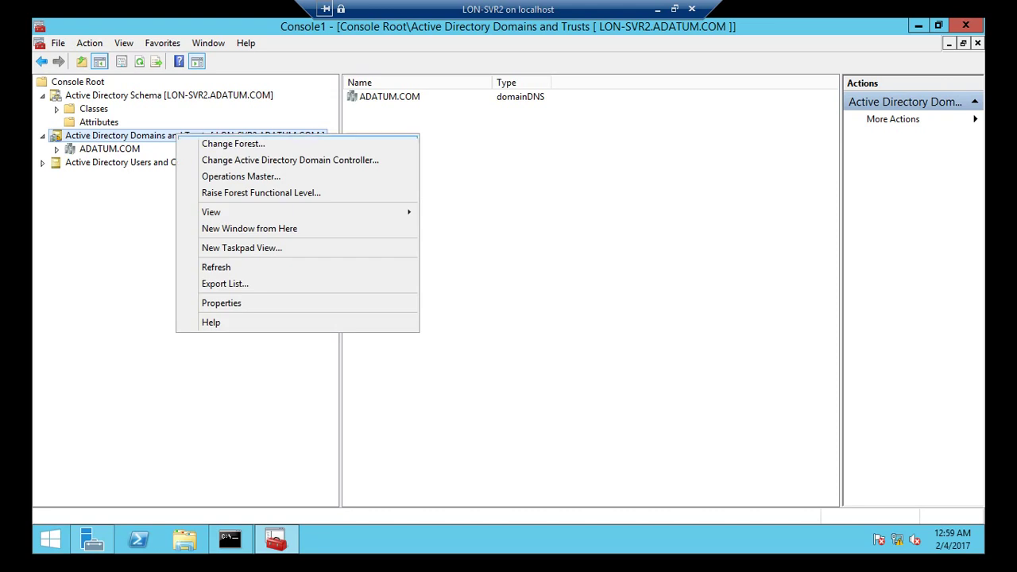
{"action": "left_click", "coordinate": [226, 175]}
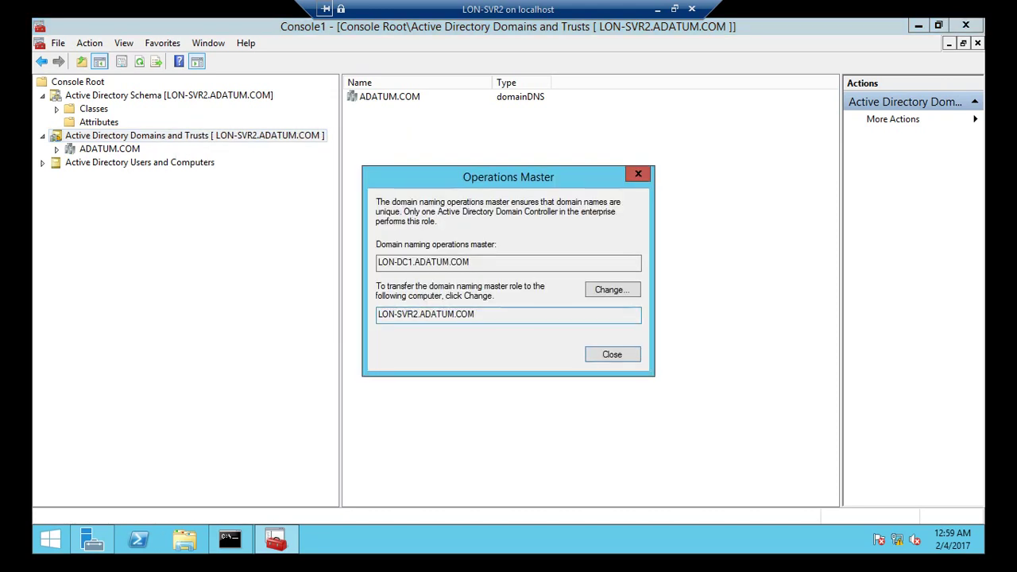
{"action": "left_click_drag", "start_coordinate": [475, 314], "coordinate": [378, 314]}
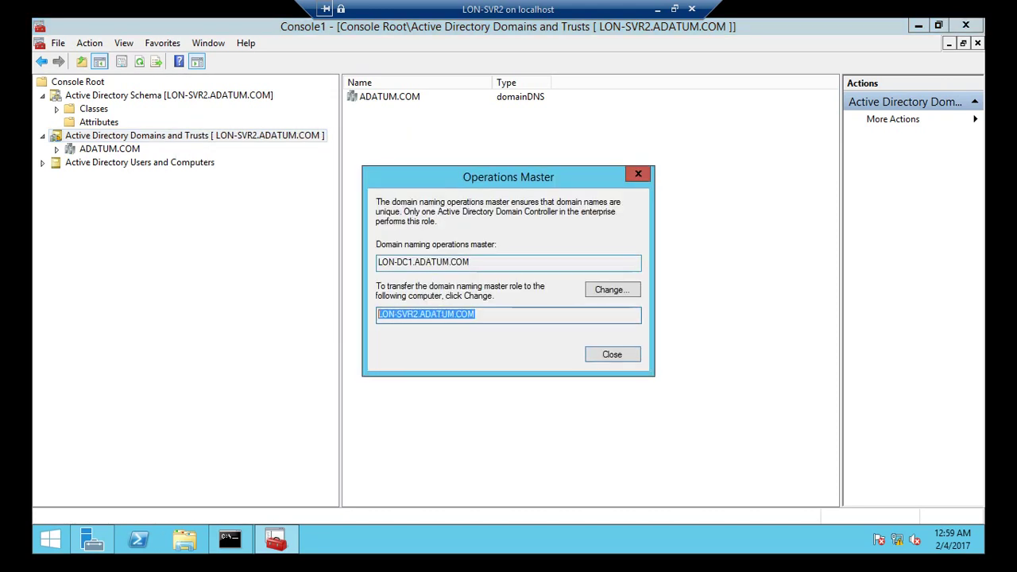
{"action": "left_click_drag", "start_coordinate": [469, 262], "coordinate": [379, 262]}
{"action": "key", "text": "alt+c"}
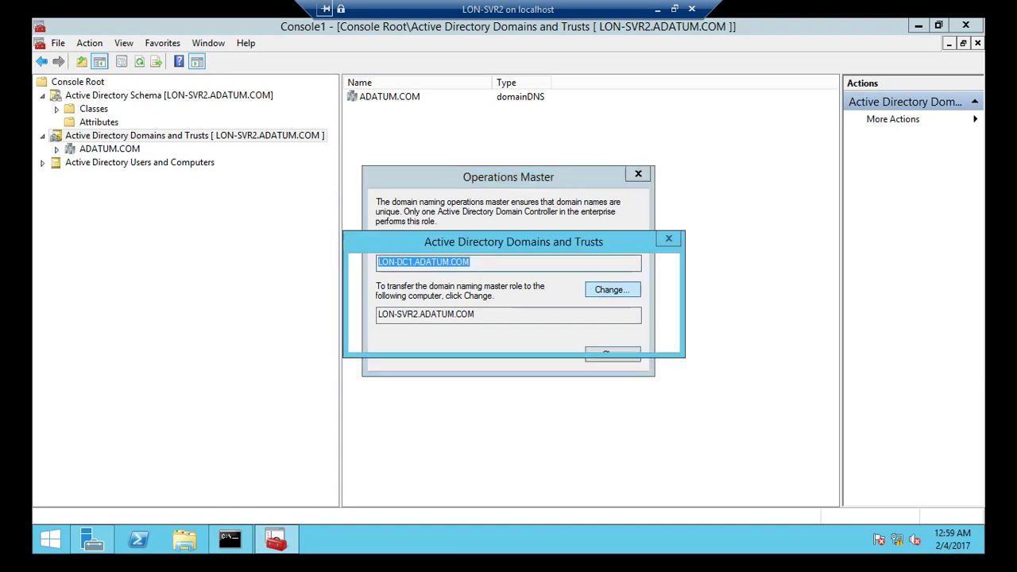
{"action": "key", "text": "Return"}
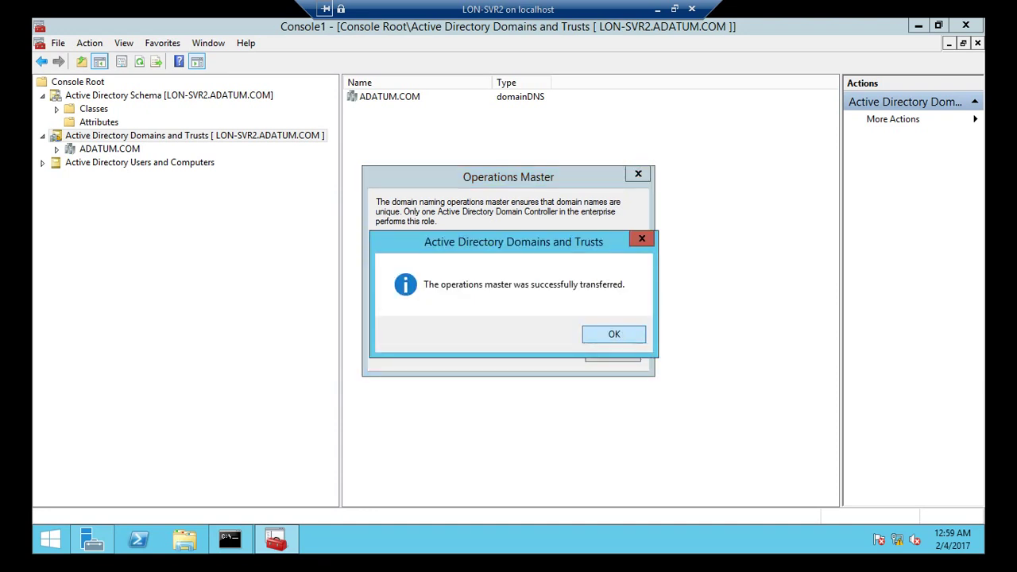
{"action": "key", "text": "Return"}
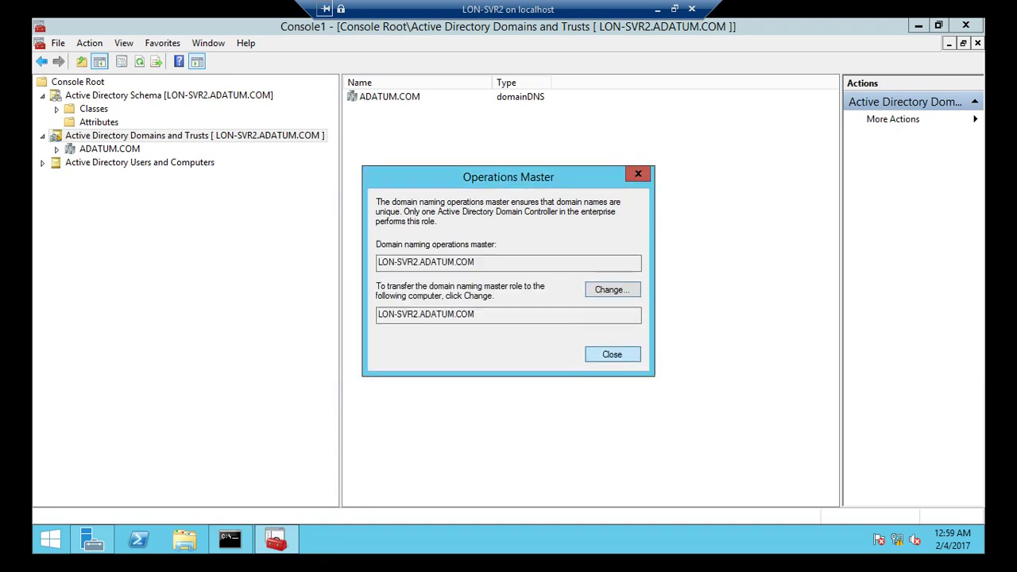
{"action": "key", "text": "Return"}
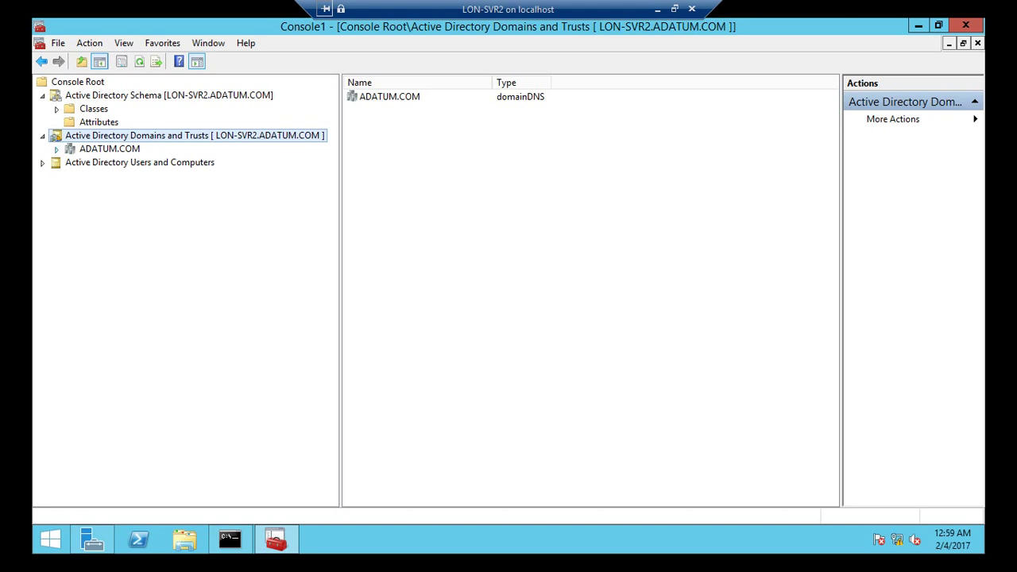
- Open Operations Masters for ADATUM.COM and move the RID master to LON-SVR2
{"action": "left_click", "coordinate": [109, 148]}
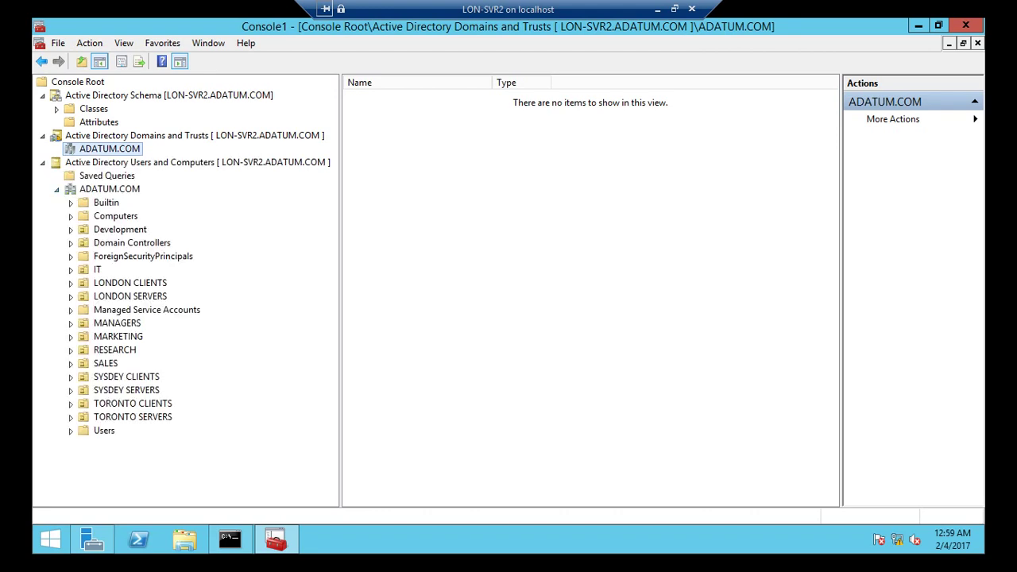
{"action": "right_click", "coordinate": [106, 189]}
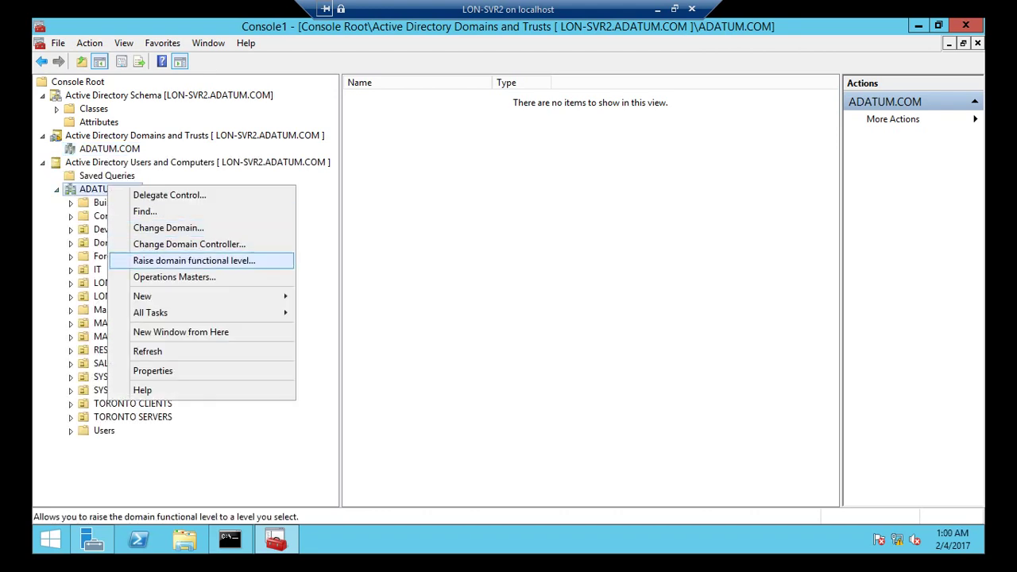
{"action": "key", "text": "Return"}
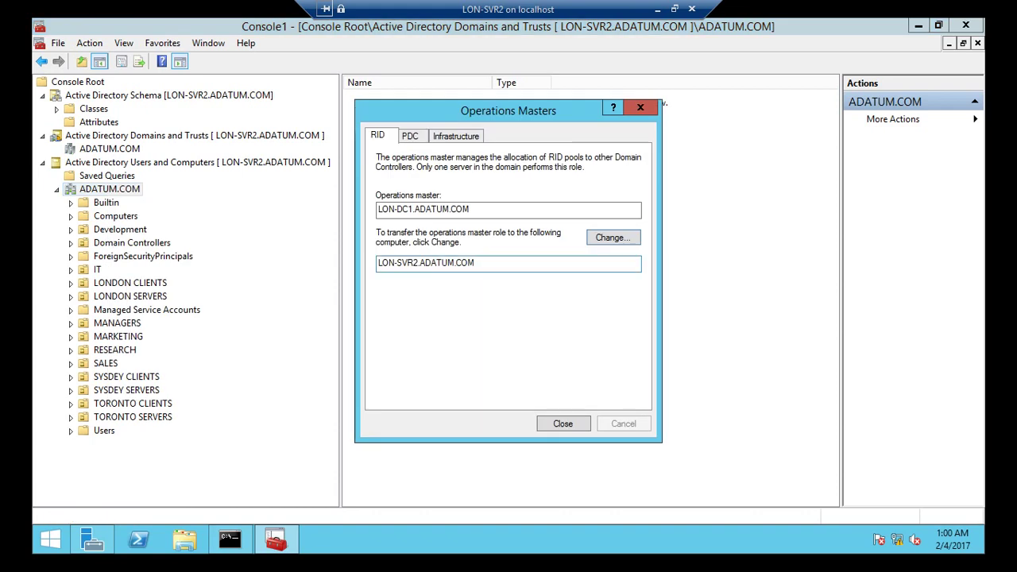
{"action": "key", "text": "shift+Tab"}
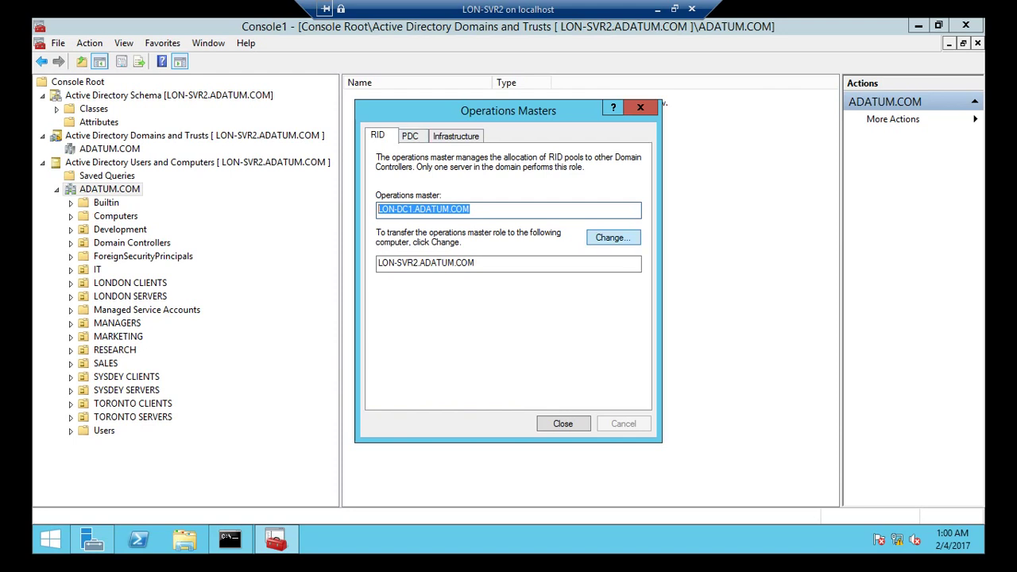
{"action": "left_click", "coordinate": [613, 237]}
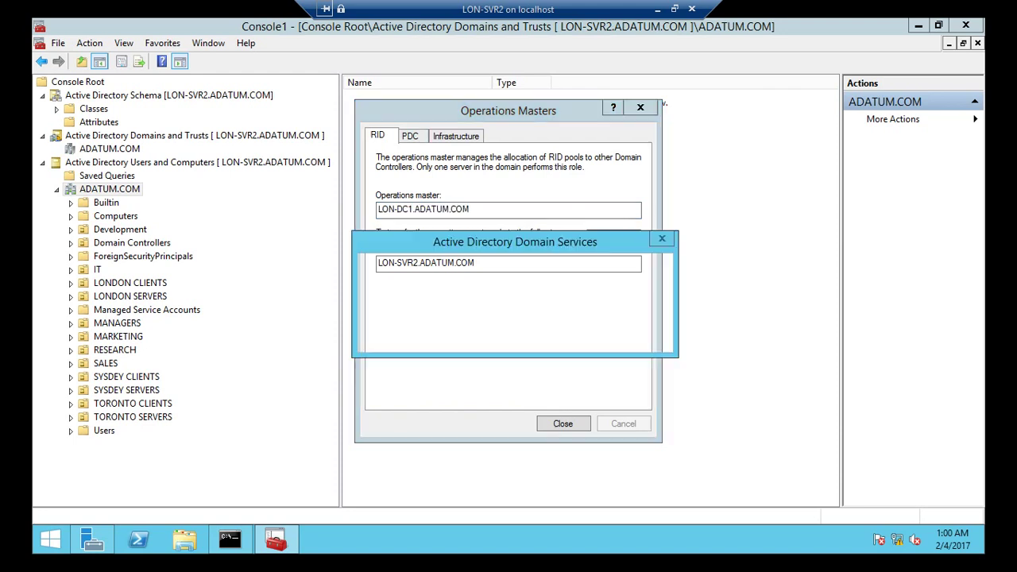
{"action": "key", "text": "Return"}
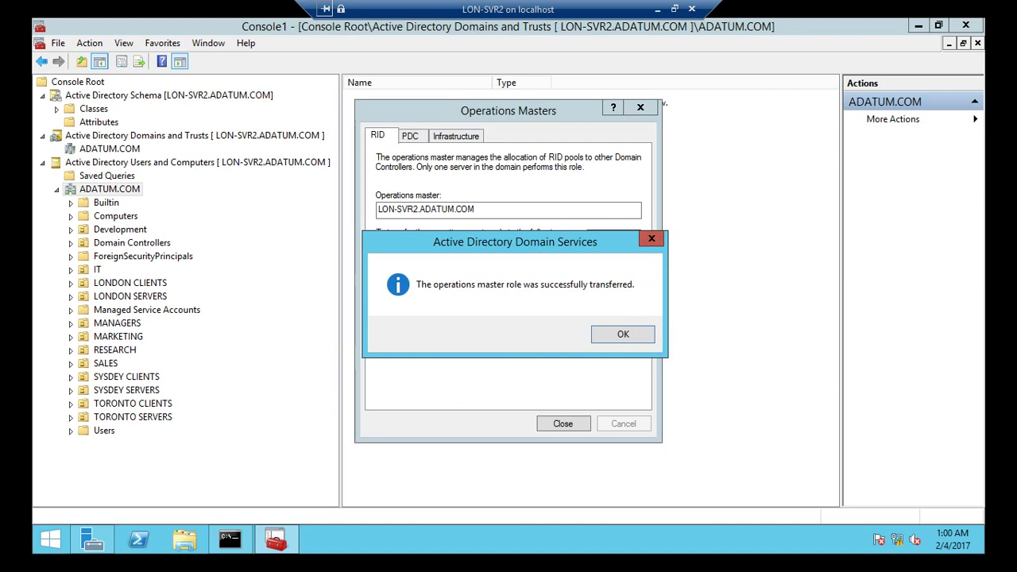
{"action": "key", "text": "Return"}
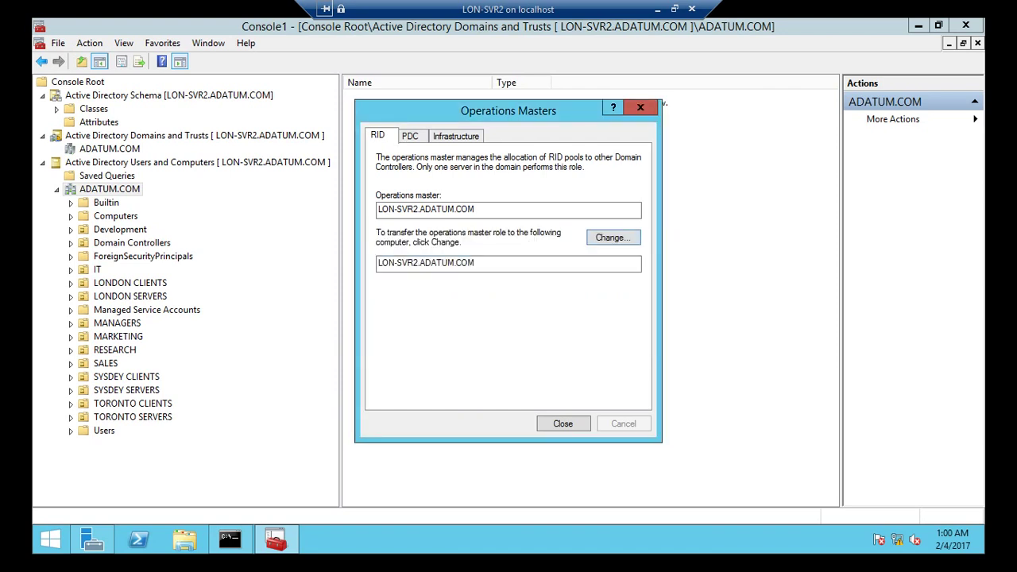
- Move the PDC emulator role to LON-SVR2.ADATUM.COM and dismiss the success message
{"action": "key", "text": "ctrl+Tab"}
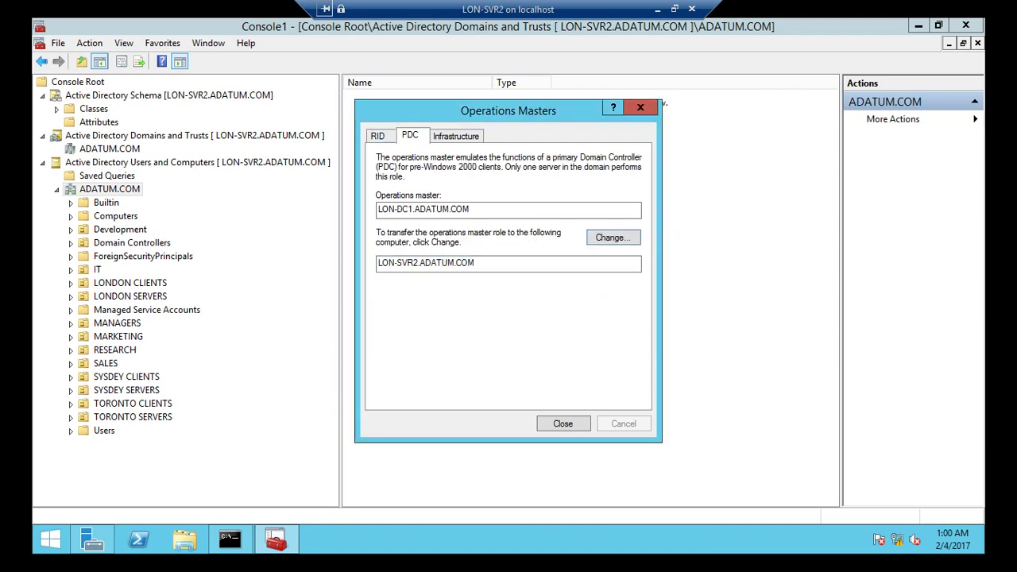
{"action": "key", "text": "Tab"}
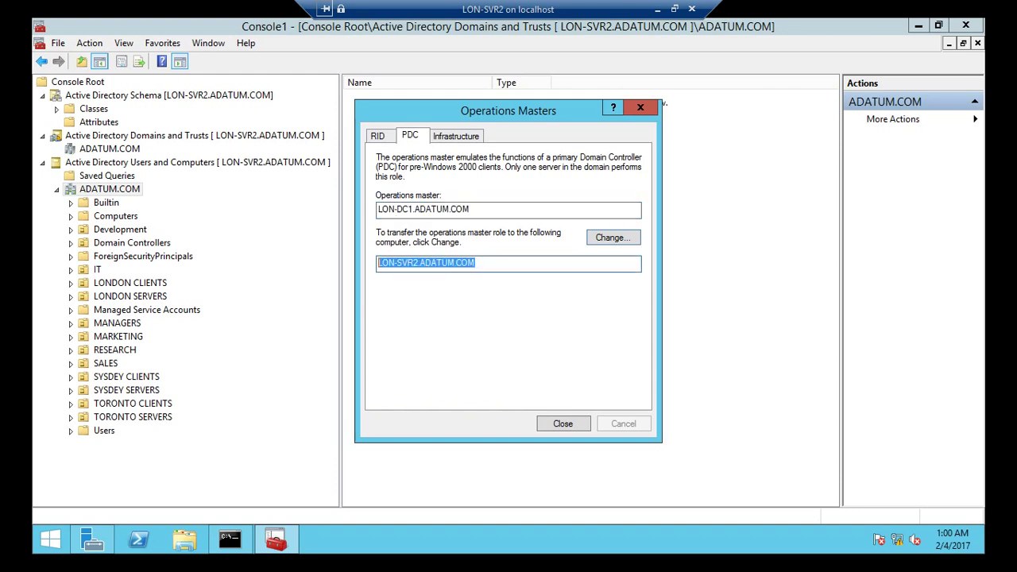
{"action": "key", "text": "alt+c"}
{"action": "key", "text": "Return"}
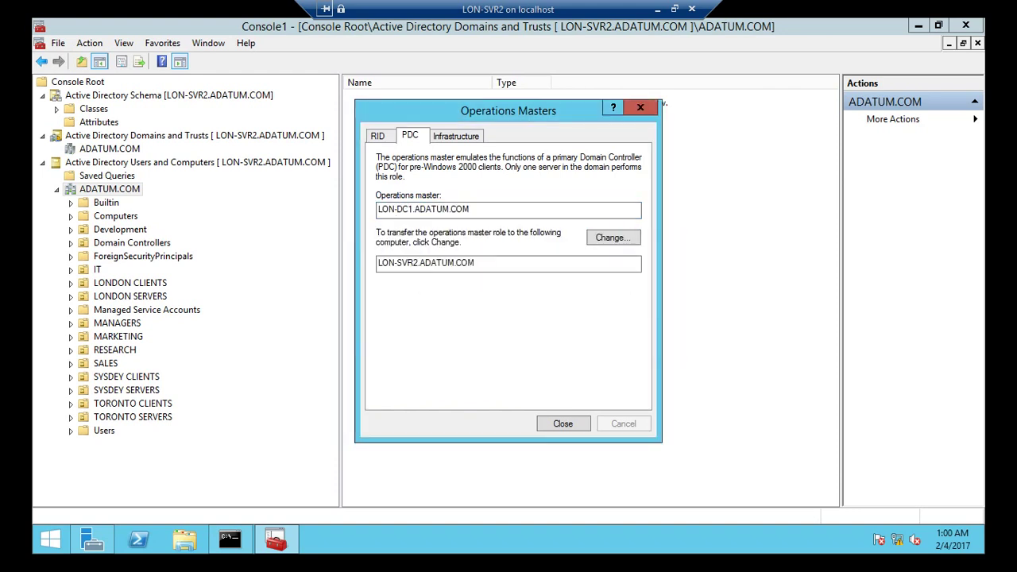
{"action": "key", "text": "Return"}
- Move the infrastructure master role to LON-SVR2.ADATUM.COM and close the Operations Masters window
{"action": "key", "text": "ctrl+Tab"}
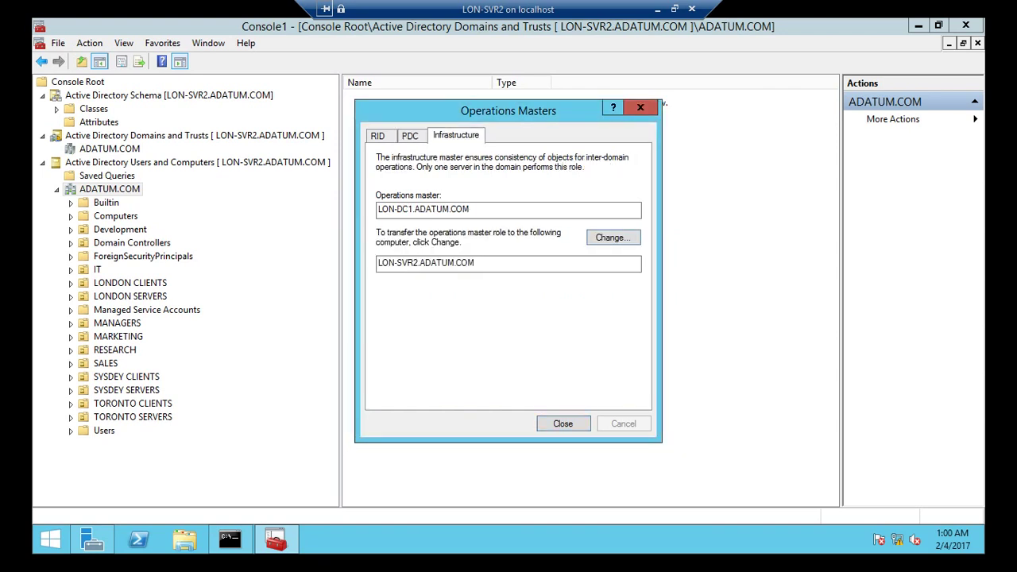
{"action": "key", "text": "Tab"}
{"action": "key", "text": "Tab"}
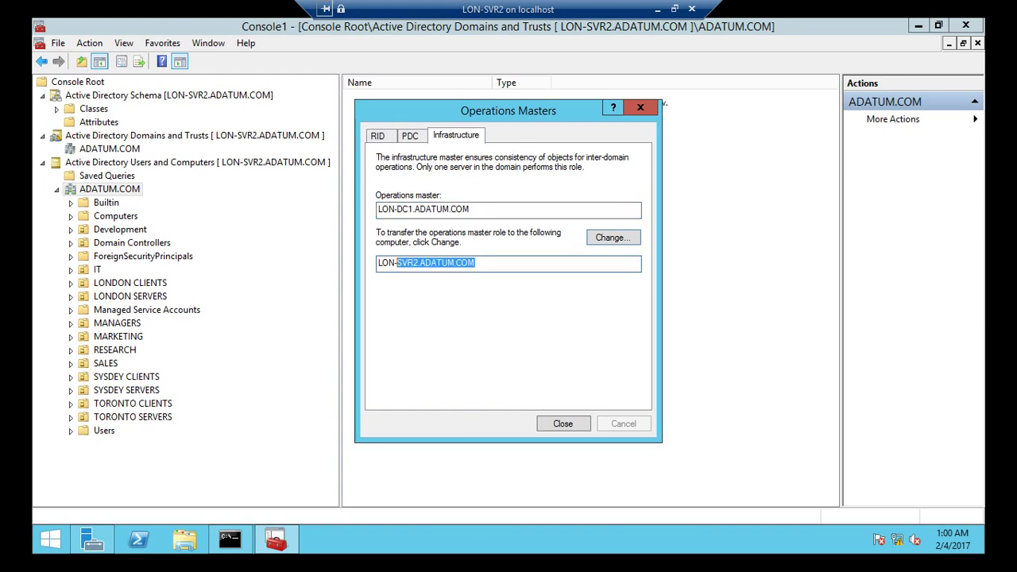
{"action": "key", "text": "Return"}
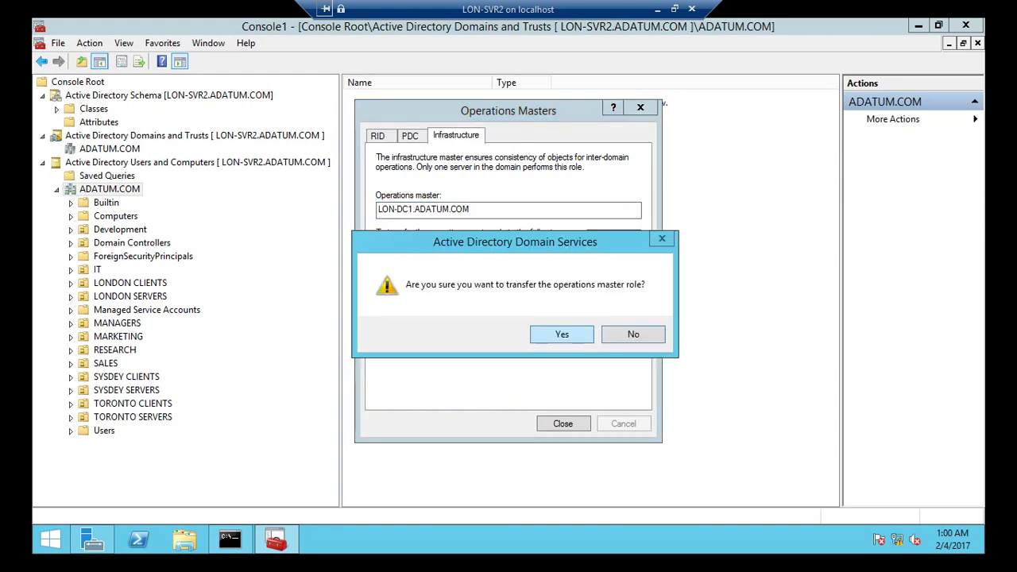
{"action": "key", "text": "Return"}
{"action": "key", "text": "Return"}
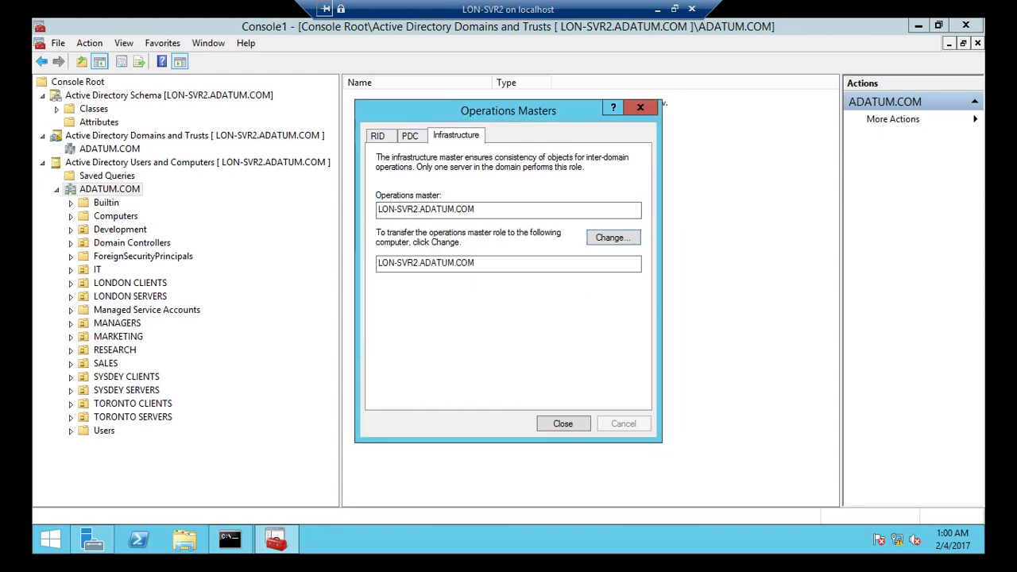
{"action": "key", "text": "Return"}
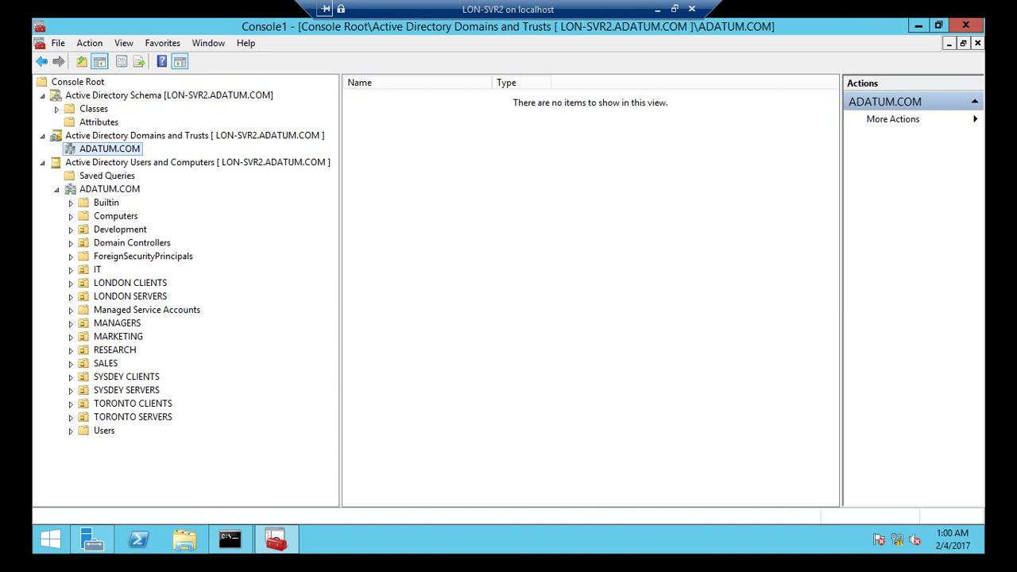
- Rerun net accounts in the Command Prompt to check the computer role
{"action": "left_click", "coordinate": [229, 540]}
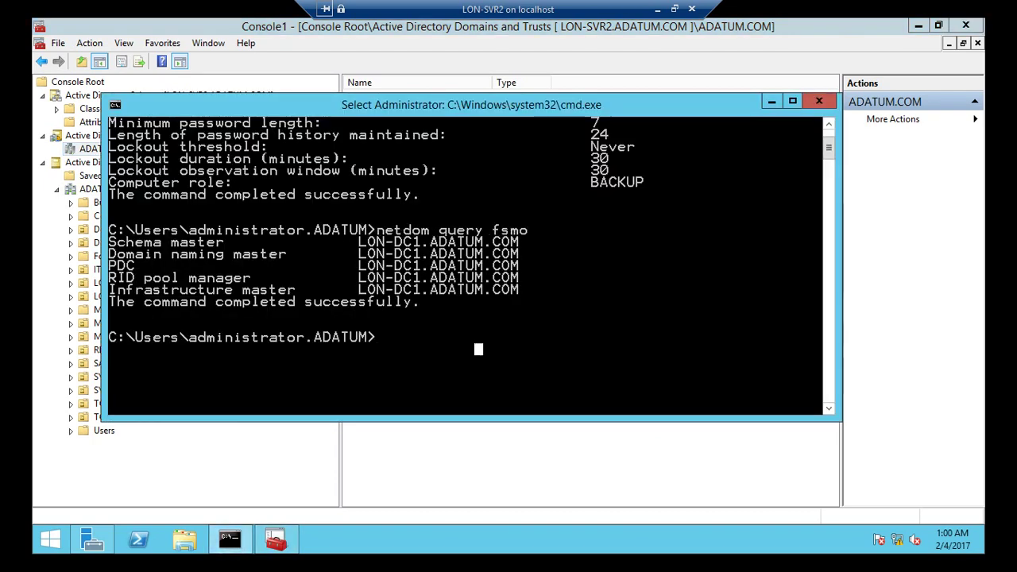
{"action": "key", "text": "Escape"}
{"action": "key", "text": "Up"}
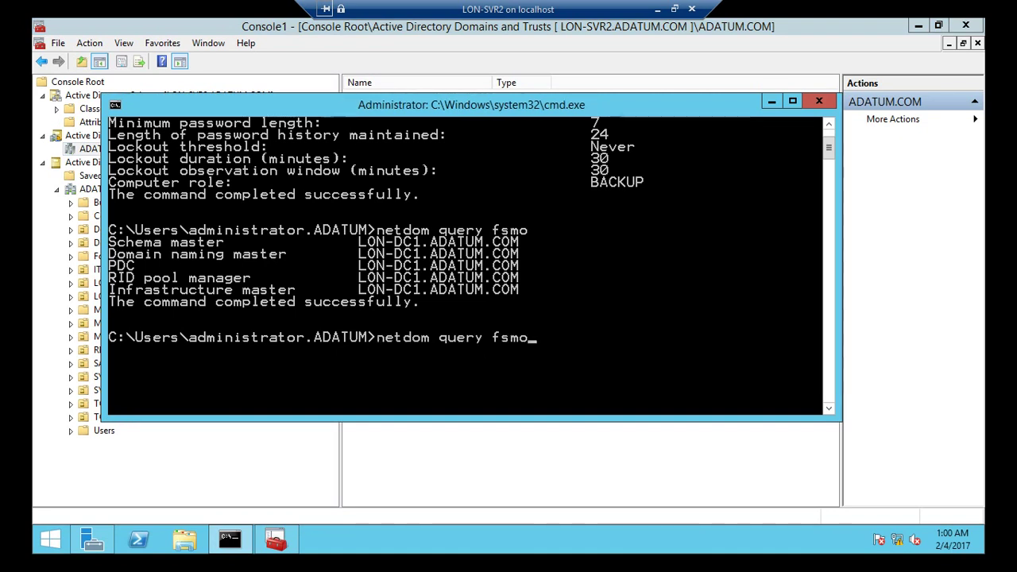
{"action": "key", "text": "Up"}
{"action": "key", "text": "Return"}
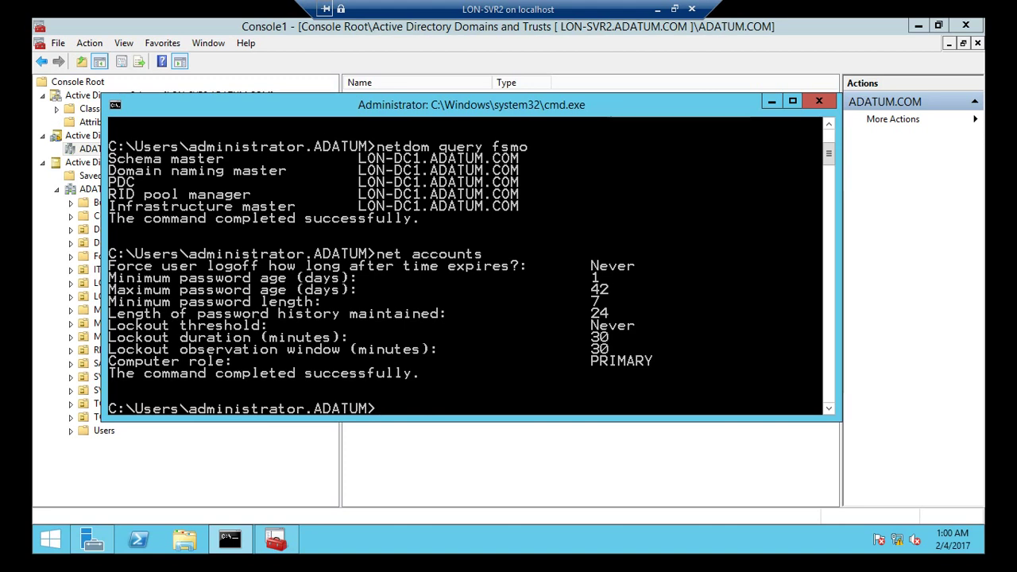
- Highlight the lockout window and PRIMARY computer role lines of the net accounts output
{"action": "key", "text": "alt+space"}
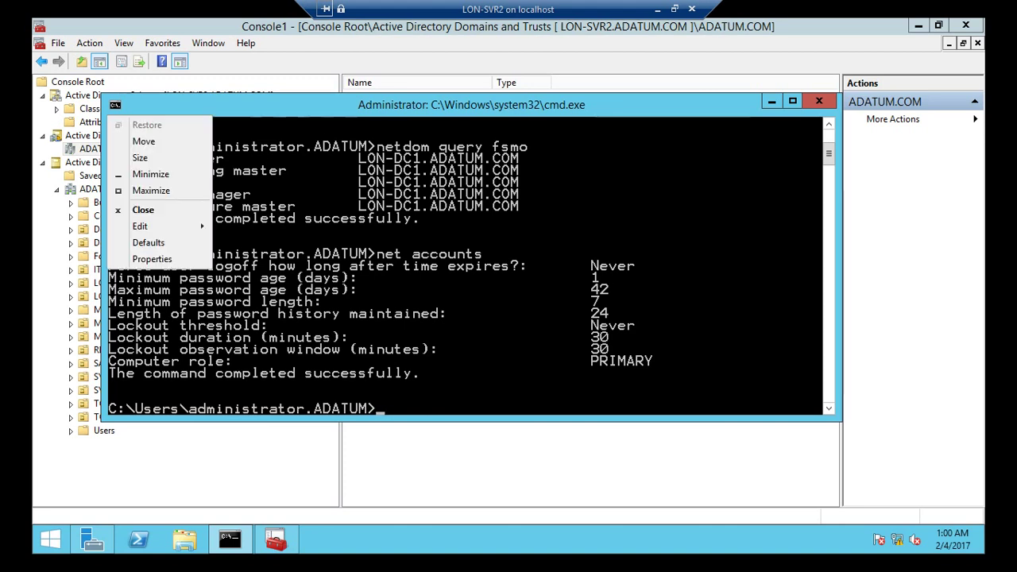
{"action": "key", "text": "Up"}
{"action": "key", "text": "Up"}
{"action": "key", "text": "Right"}
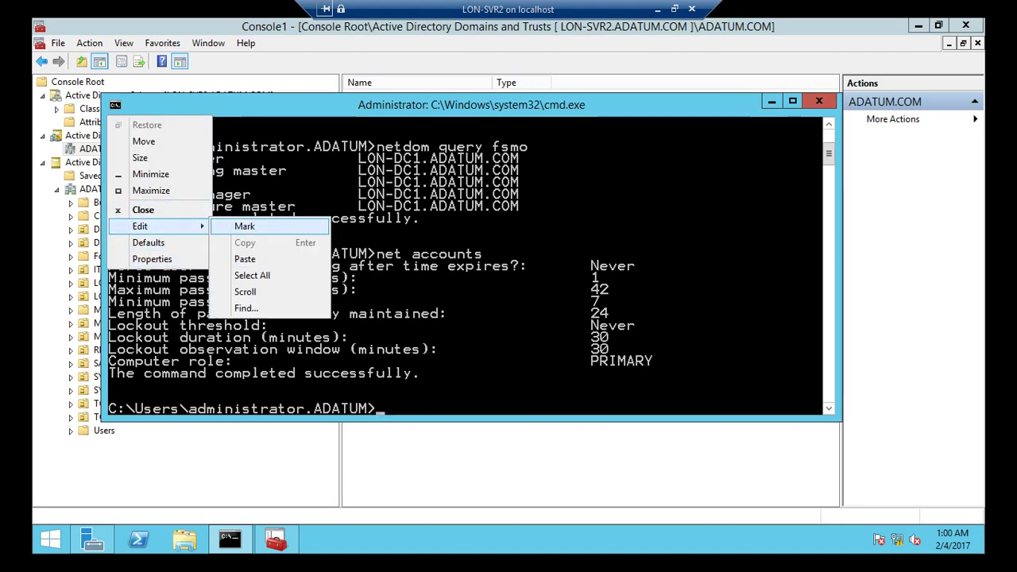
{"action": "key", "text": "Return"}
{"action": "left_click_drag", "start_coordinate": [659, 363], "coordinate": [107, 349]}
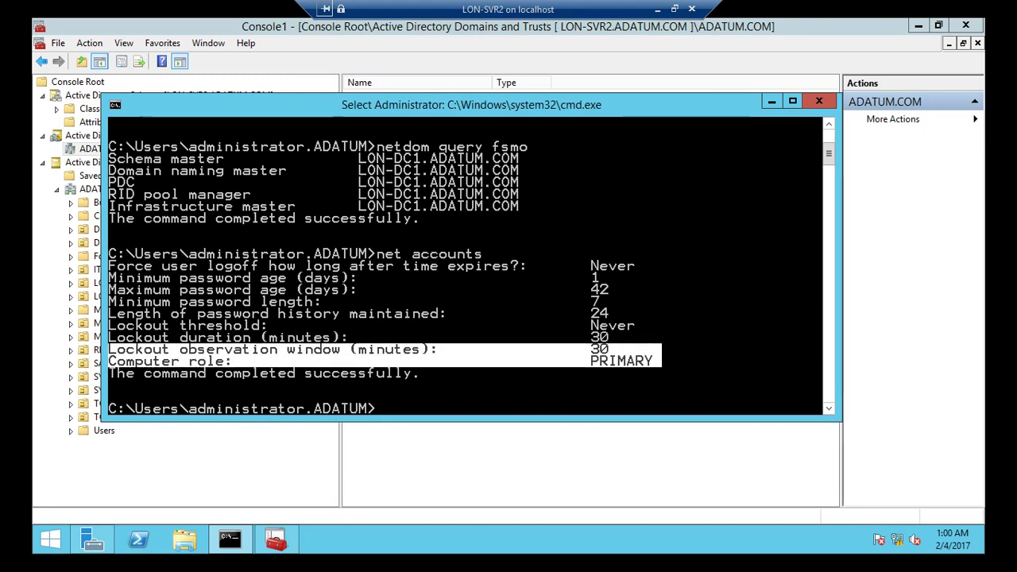
- Highlight the earlier net accounts output that showed the computer role as BACKUP
{"action": "scroll", "coordinate": [471, 265], "scroll_direction": "up", "scroll_amount": 2}
{"action": "scroll", "coordinate": [471, 265], "scroll_direction": "up", "scroll_amount": 2}
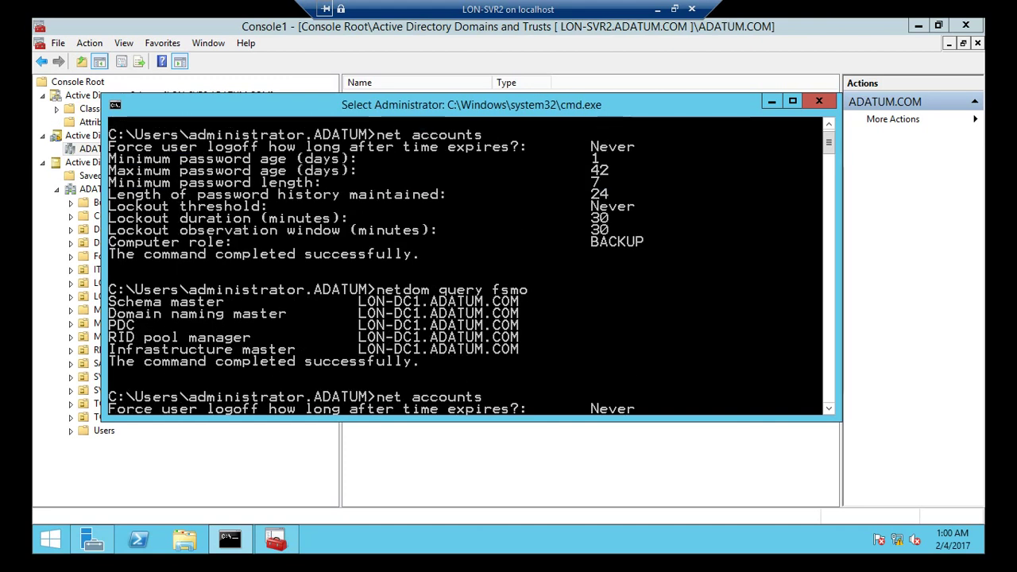
{"action": "scroll", "coordinate": [471, 266], "scroll_direction": "up", "scroll_amount": 1}
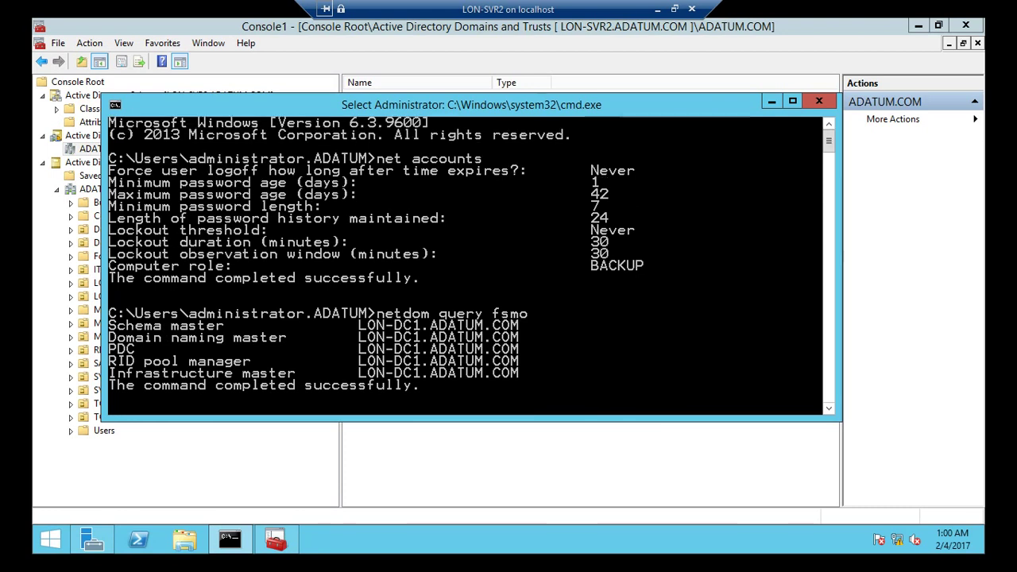
{"action": "left_click_drag", "start_coordinate": [652, 271], "coordinate": [108, 157]}
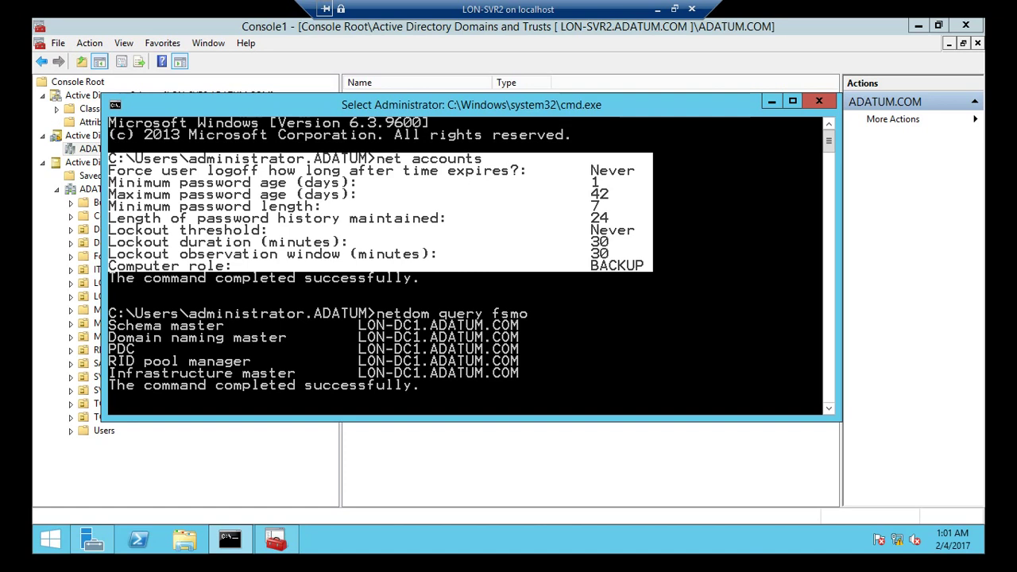
- Run net accounts again and highlight its full output ending with computer role PRIMARY
{"action": "type", "text": "net accounts"}
{"action": "key", "text": "Return"}
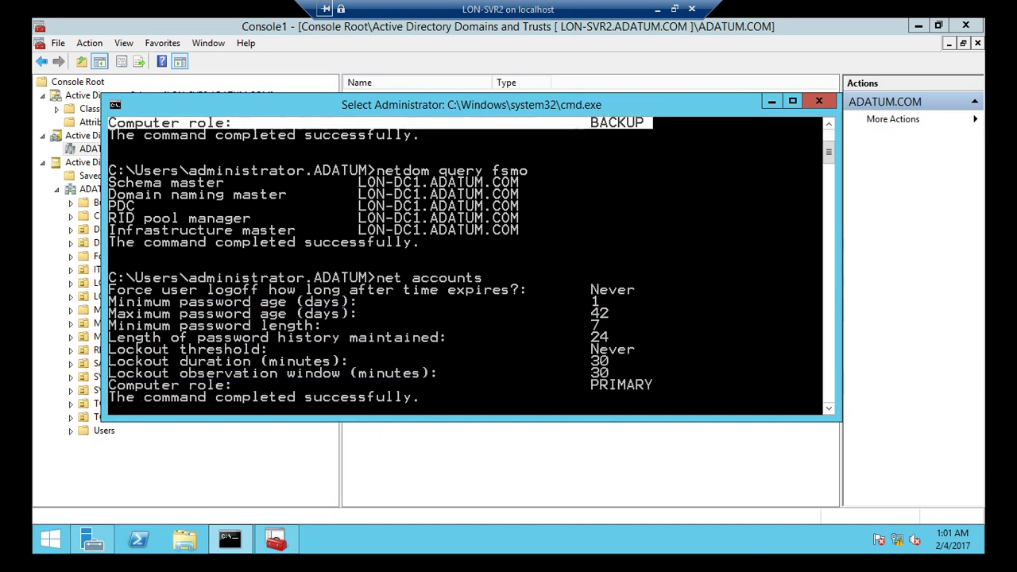
{"action": "scroll", "coordinate": [467, 265], "scroll_direction": "up", "scroll_amount": 2}
{"action": "scroll", "coordinate": [467, 265], "scroll_direction": "down", "scroll_amount": 5}
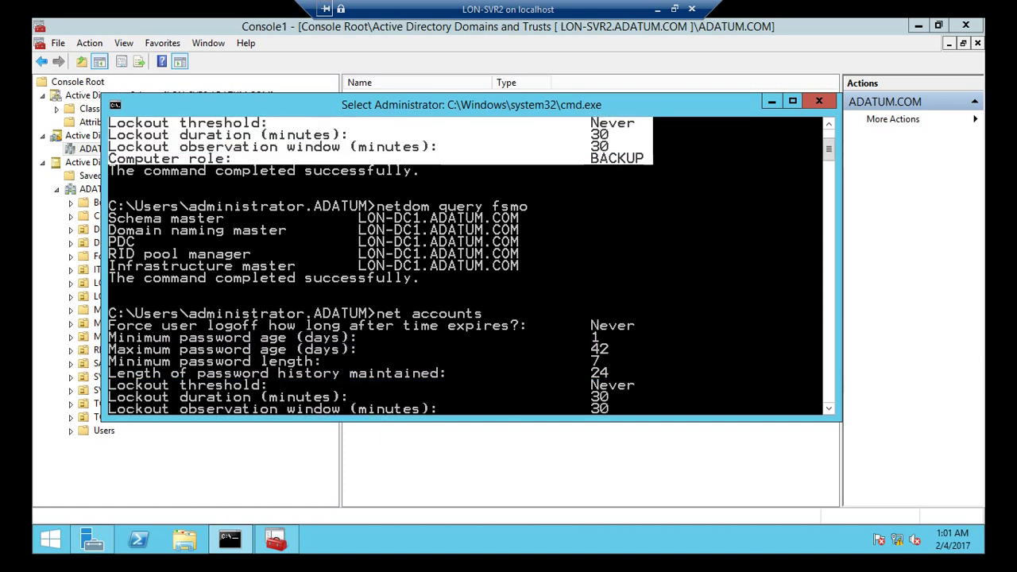
{"action": "left_click_drag", "start_coordinate": [608, 282], "coordinate": [108, 179]}
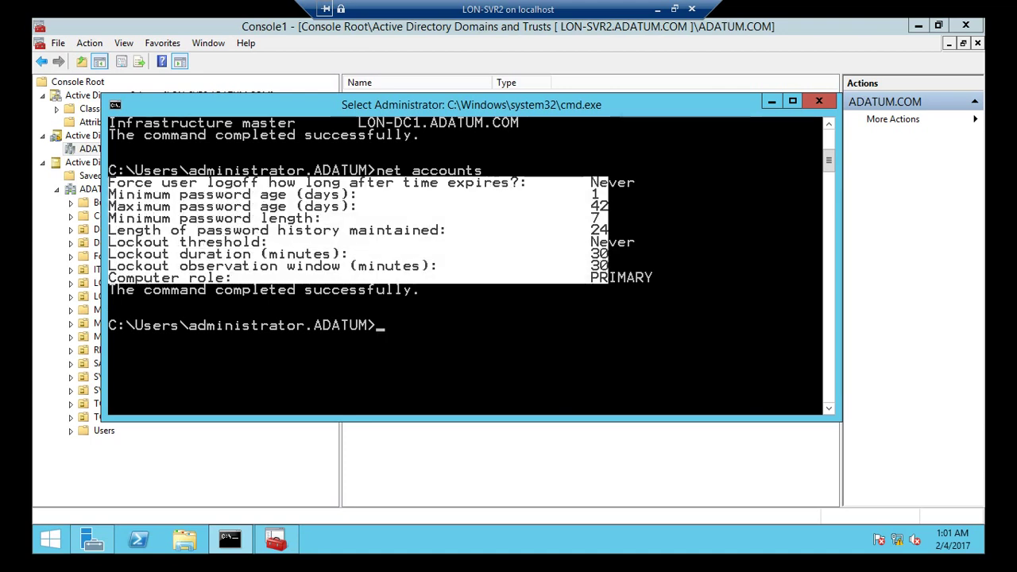
{"action": "left_click_drag", "start_coordinate": [670, 280], "coordinate": [109, 169]}
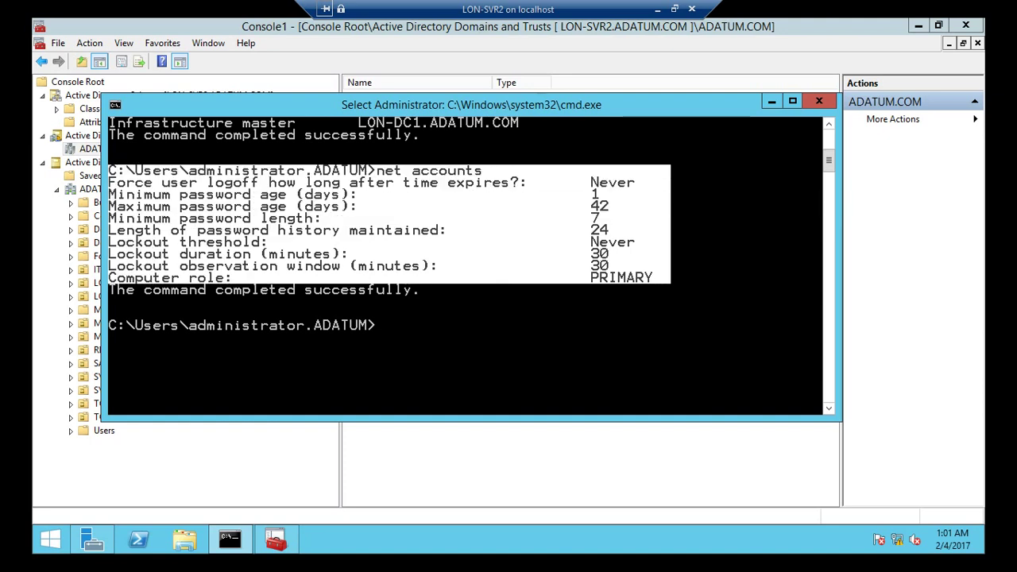
- Clear the highlight and rerun netdom query fsmo to verify the role holders
{"action": "scroll", "coordinate": [467, 266], "scroll_direction": "up", "scroll_amount": 3}
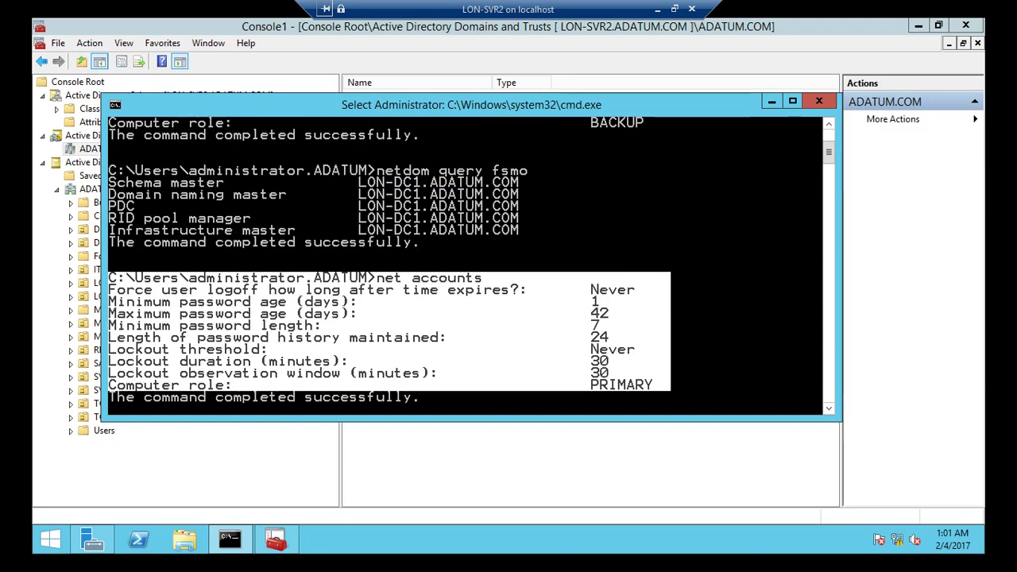
{"action": "scroll", "coordinate": [467, 266], "scroll_direction": "down", "scroll_amount": 4}
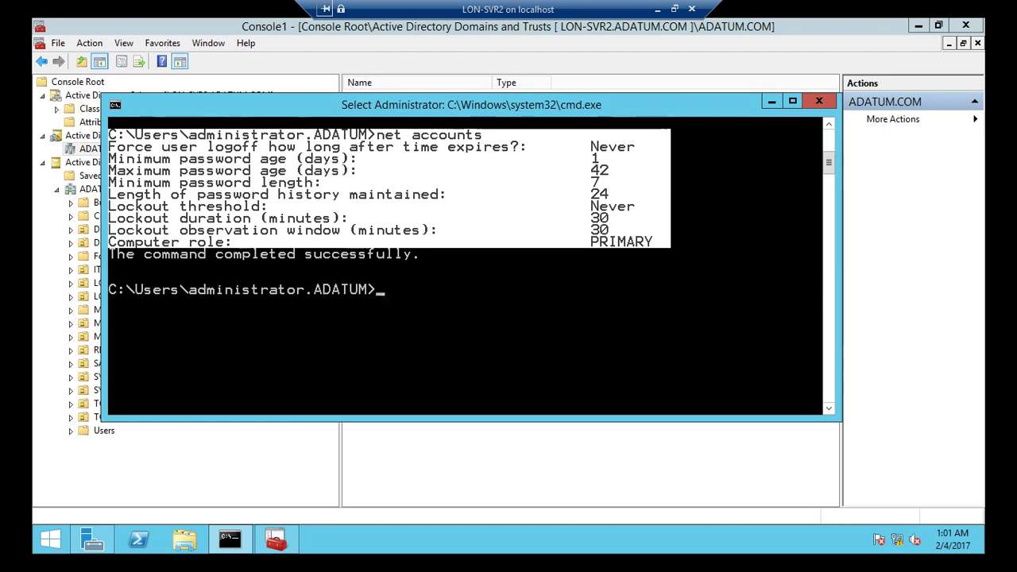
{"action": "left_click", "coordinate": [452, 299]}
{"action": "key", "text": "Up"}
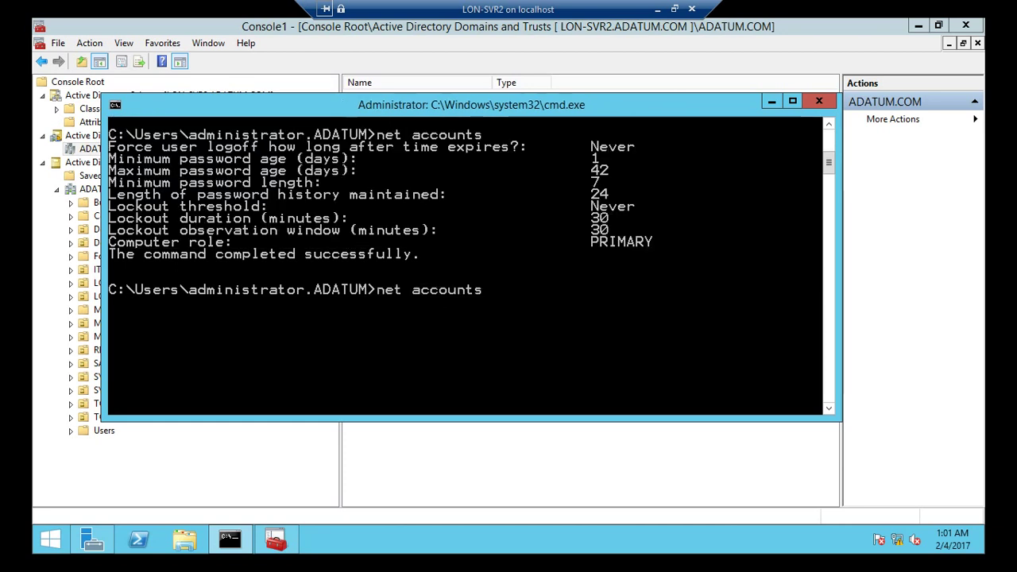
{"action": "key", "text": "Up"}
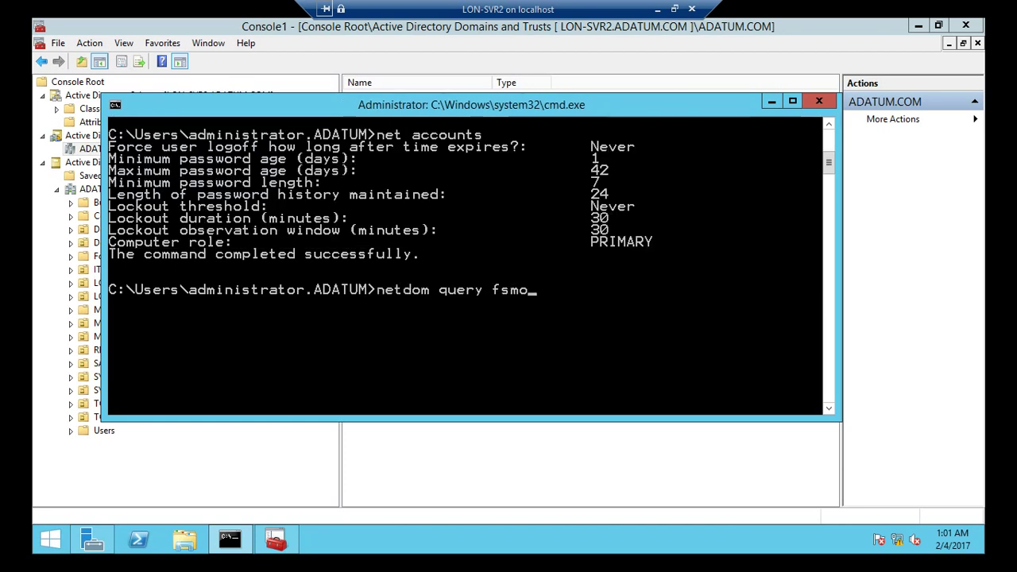
{"action": "key", "text": "Return"}
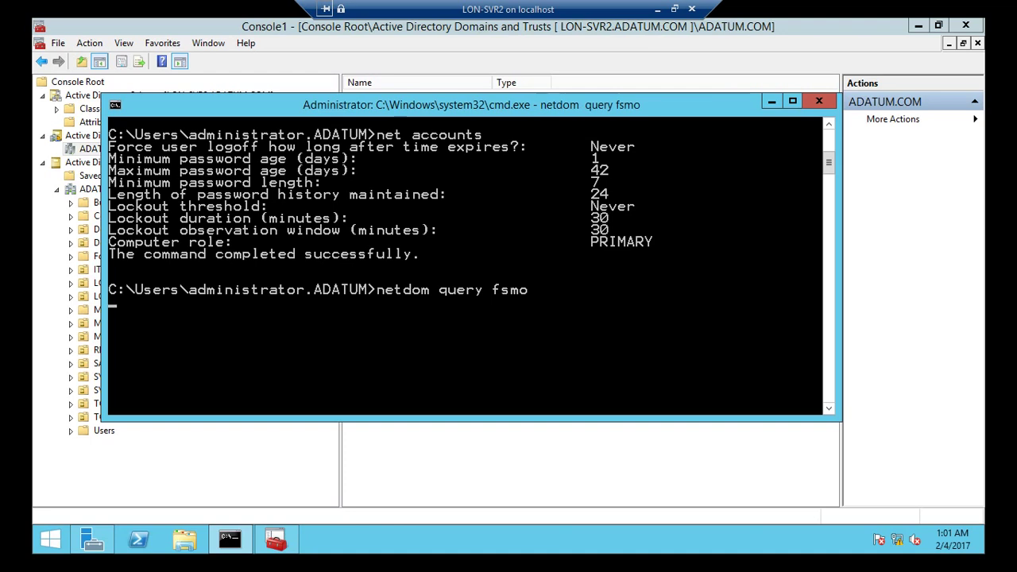